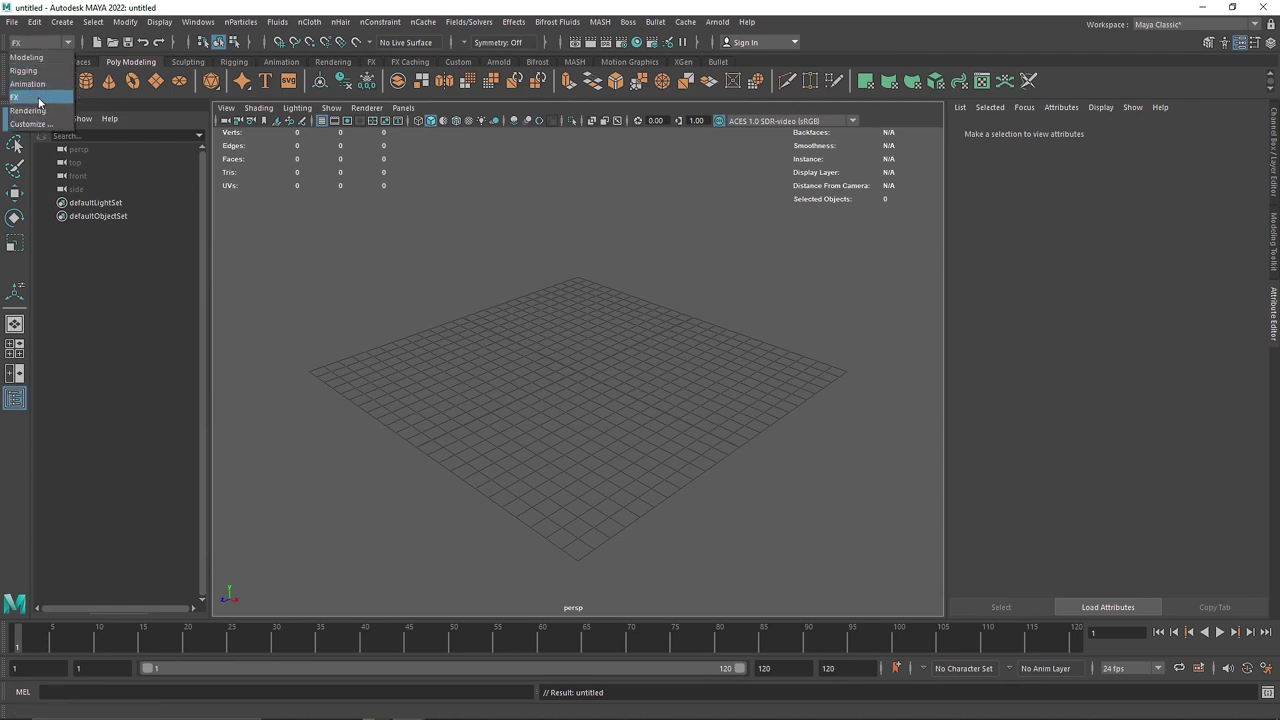
Step: Create a default 3D fluid container using the FX menu set and hide the viewport grid
click(40, 102)
click(277, 22)
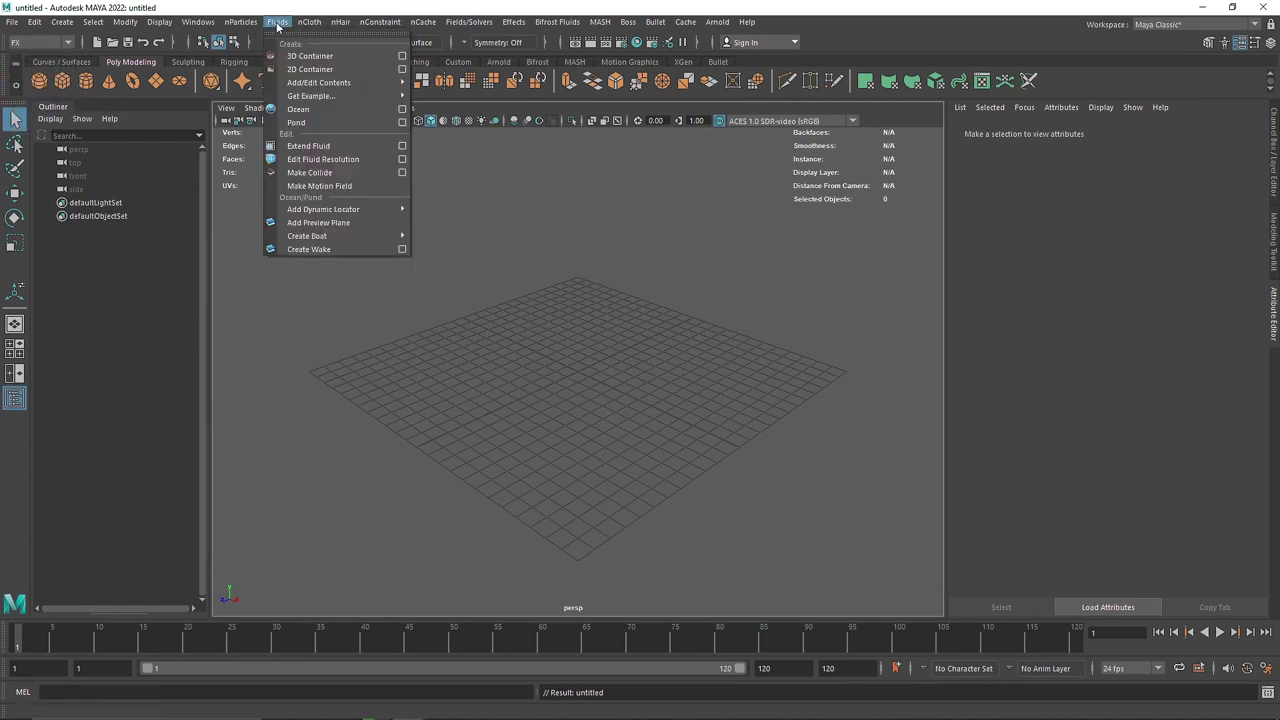
click(310, 55)
alt+drag(657, 329, 583, 326)
key(w)
click(322, 120)
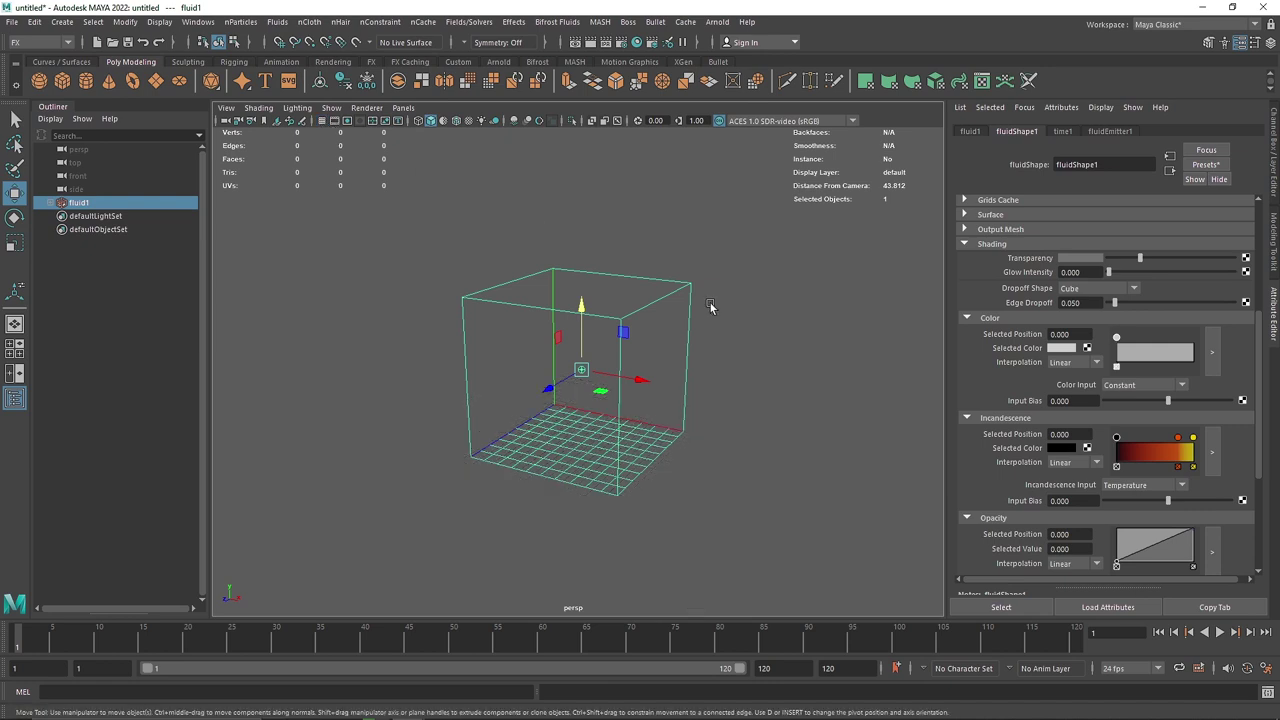
Step: Select the fluid container and set its Base Resolution to 30
click(717, 449)
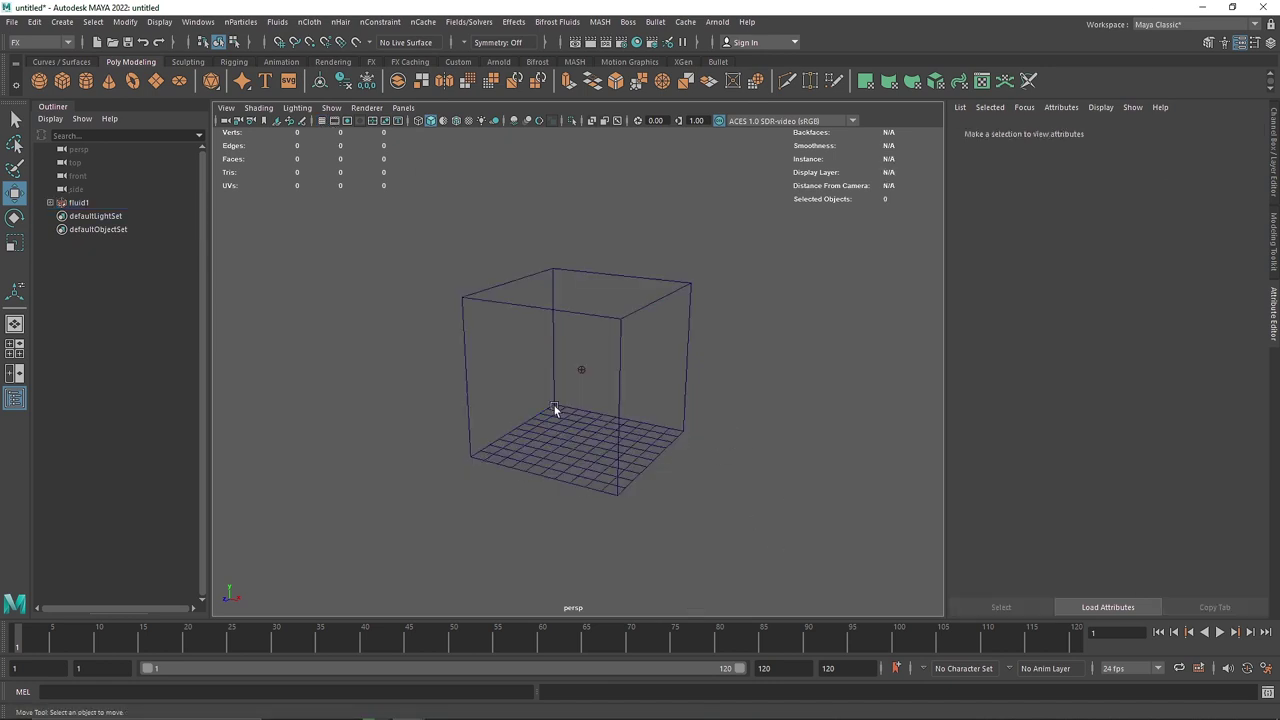
click(574, 369)
alt+drag(691, 382, 669, 395)
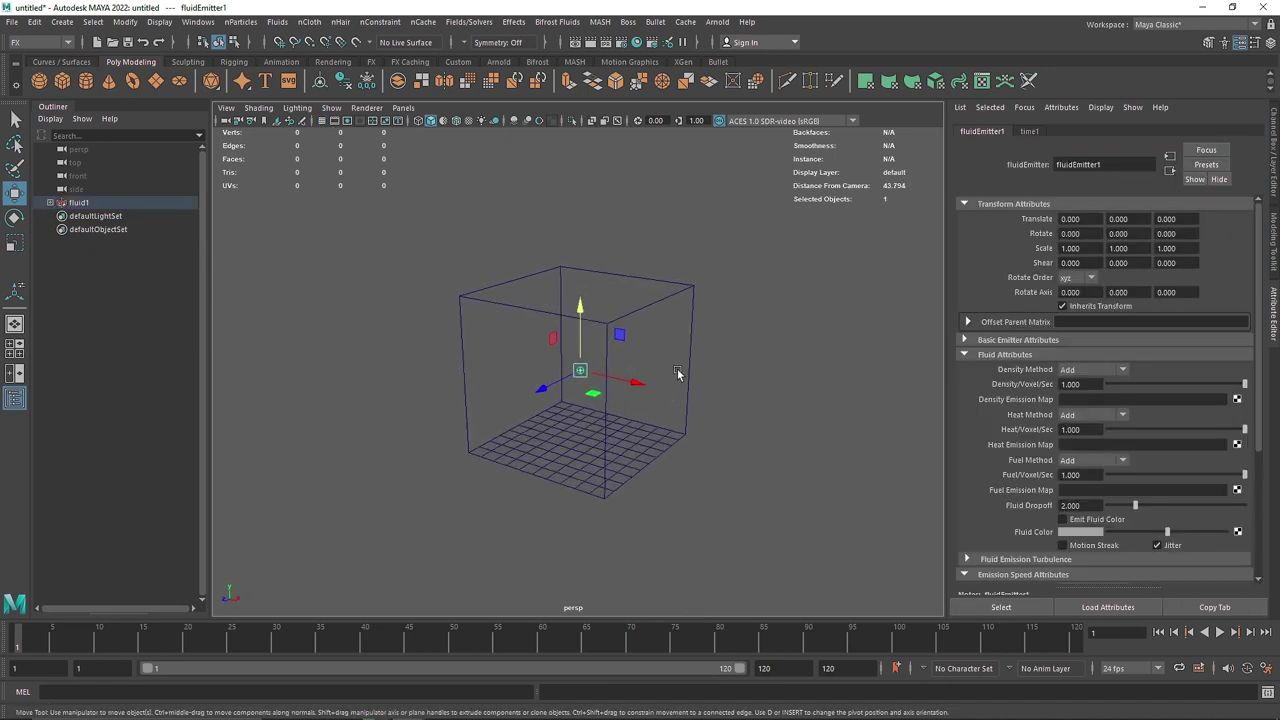
click(648, 393)
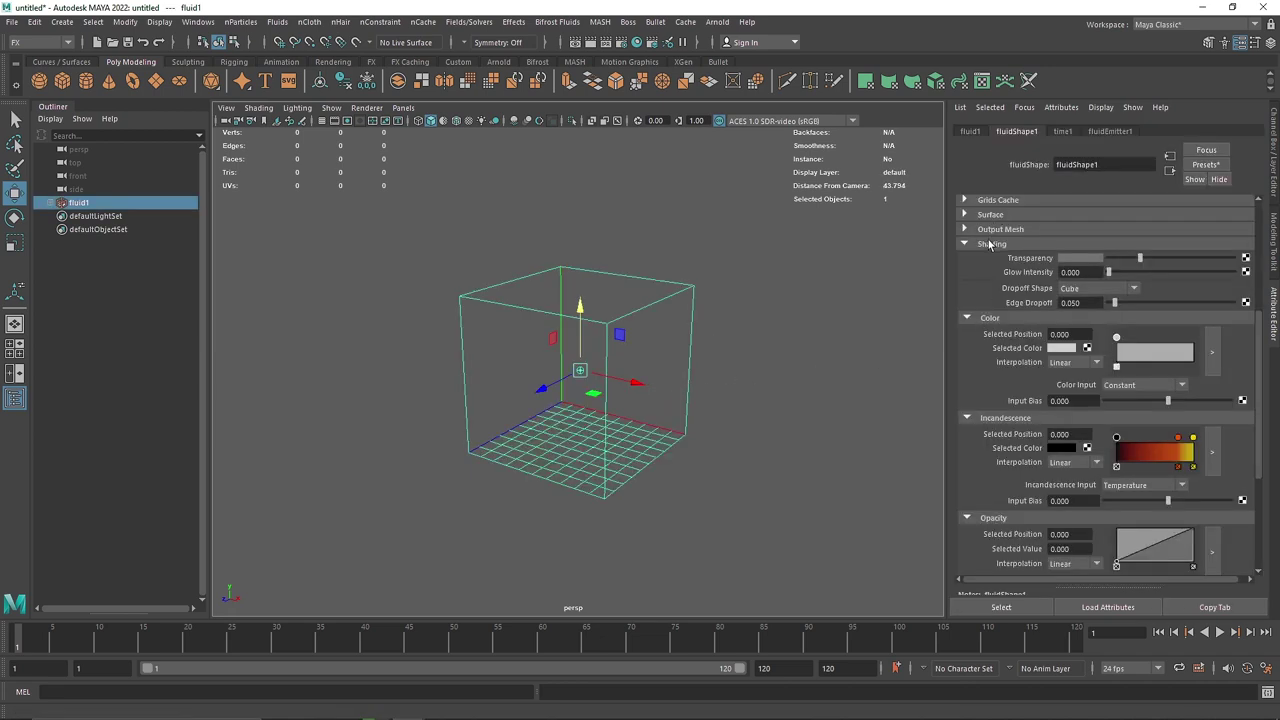
click(989, 244)
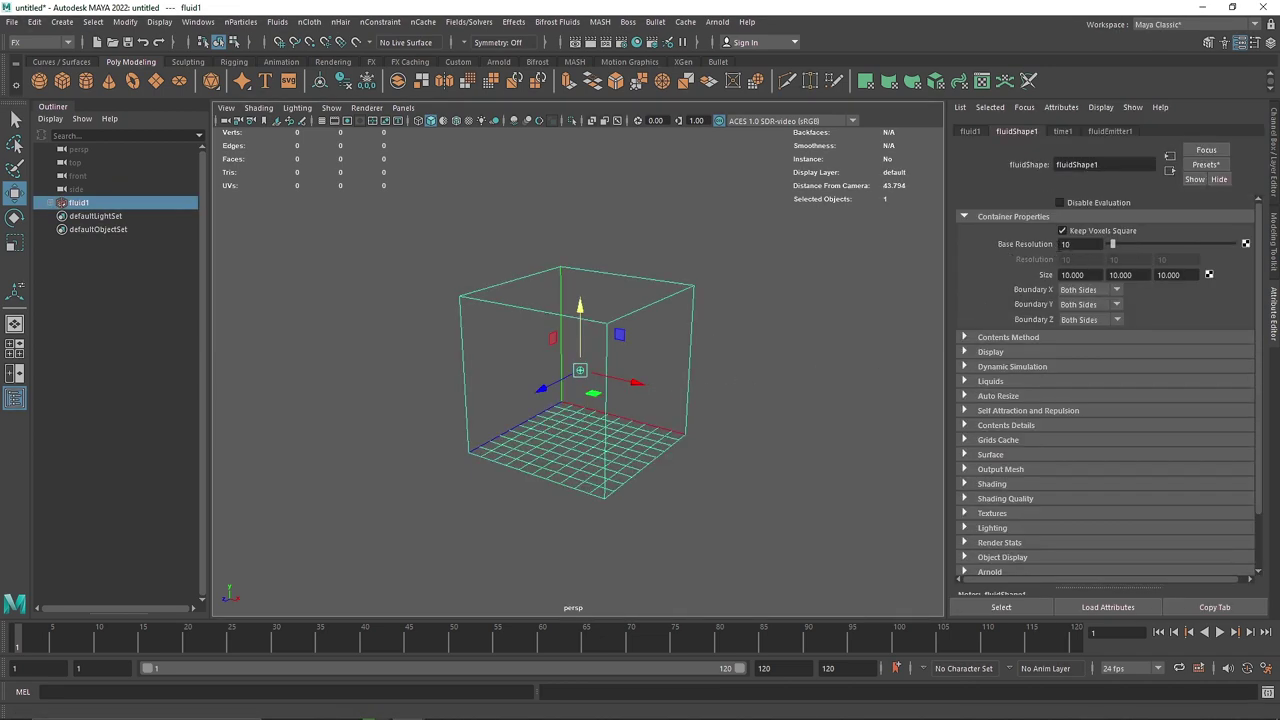
double_click(1064, 244)
text(30)
key(Return)
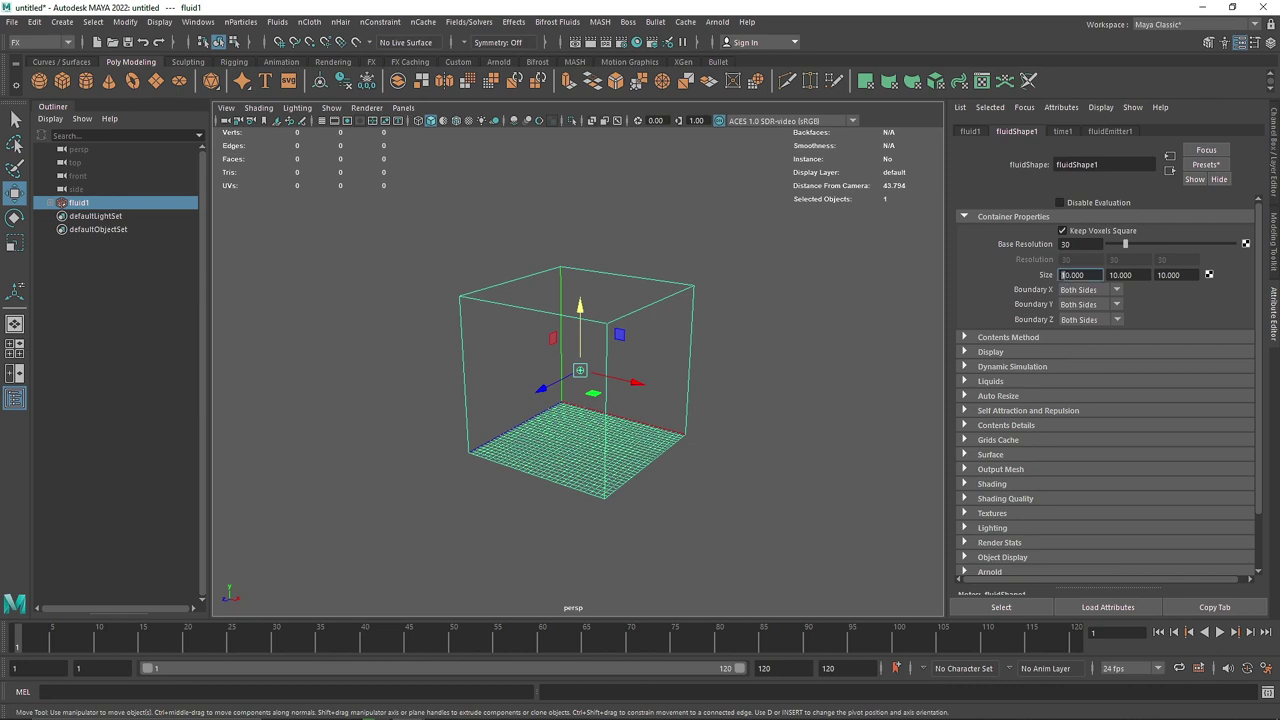
Step: Set the fluid container's size to 20 wide, 30 high and 20 deep
text(20)
click(1162, 275)
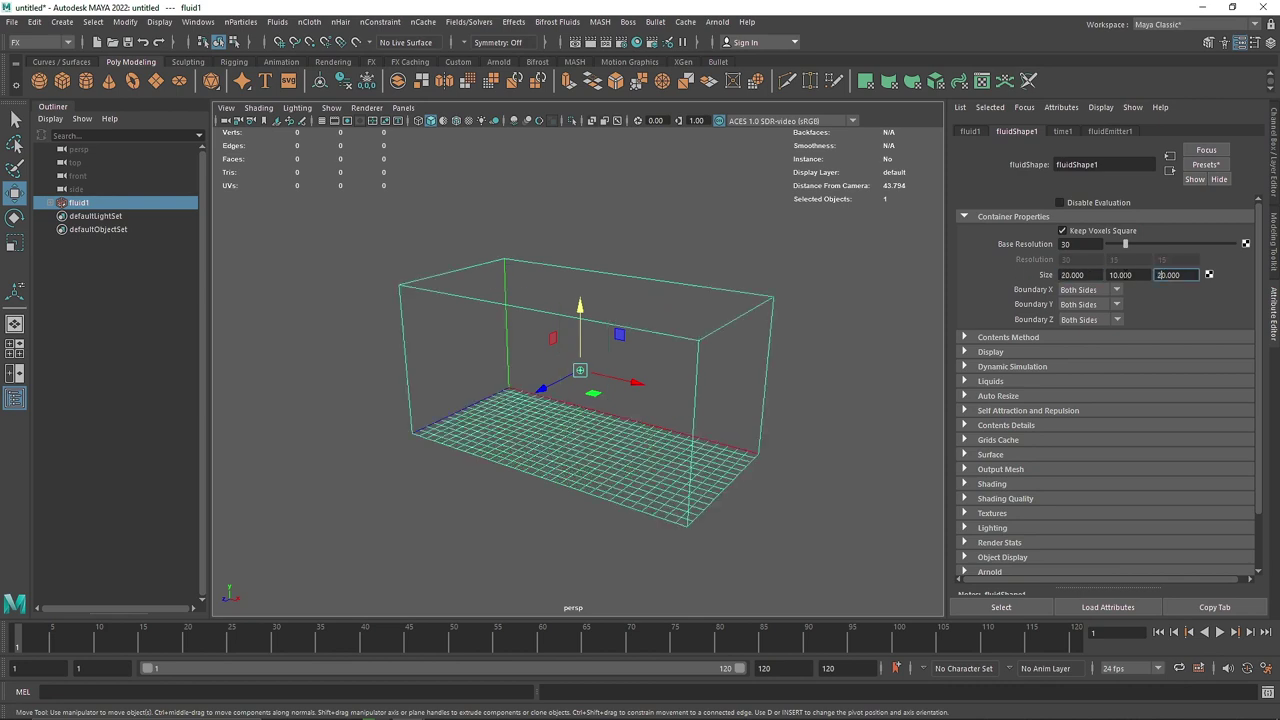
click(1120, 275)
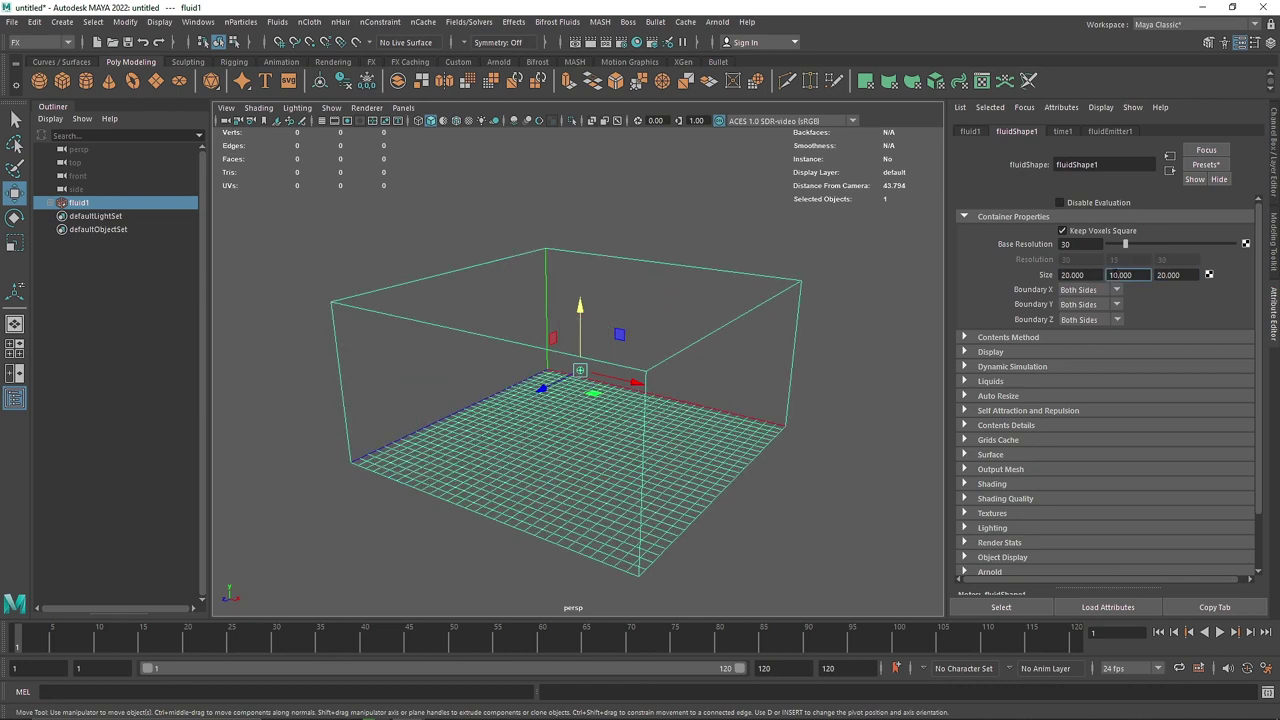
click(1072, 275)
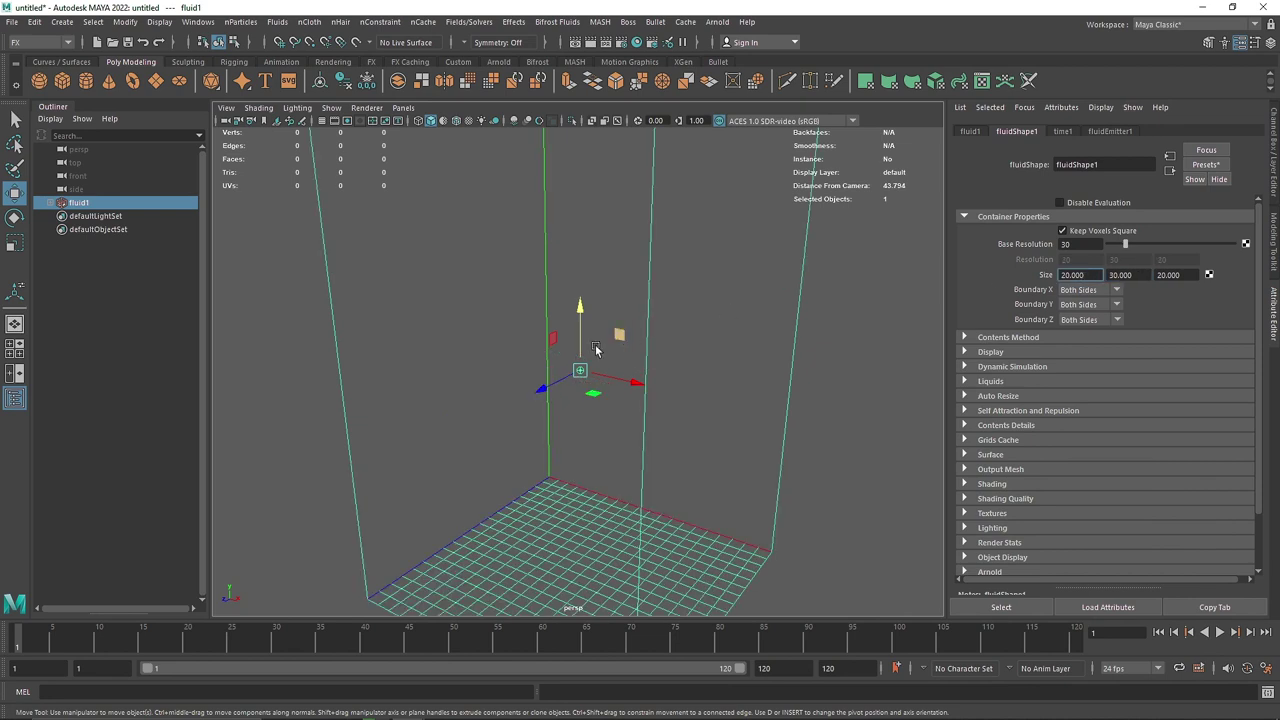
scroll(596, 349, down, 5)
click(511, 339)
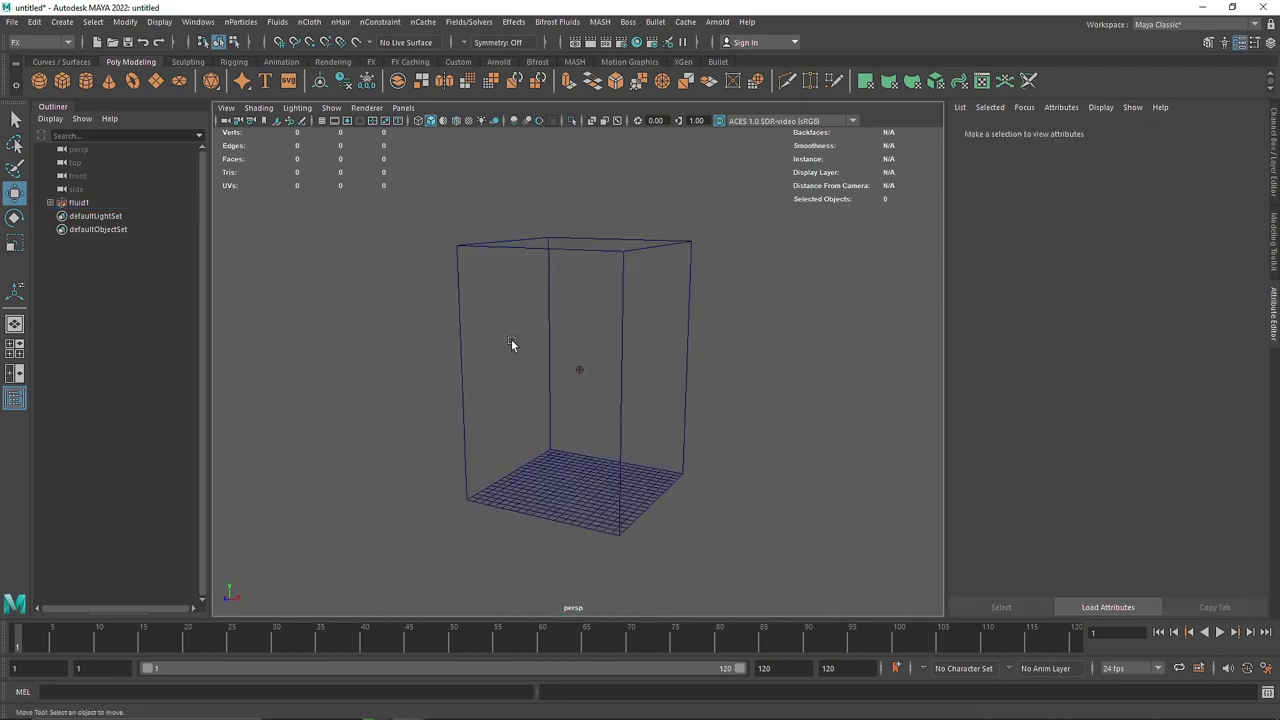
Step: Move the fluid emitter straight down to just above the floor of the container
drag(584, 373, 586, 375)
click(579, 368)
drag(580, 310, 674, 378)
click(666, 360)
click(621, 337)
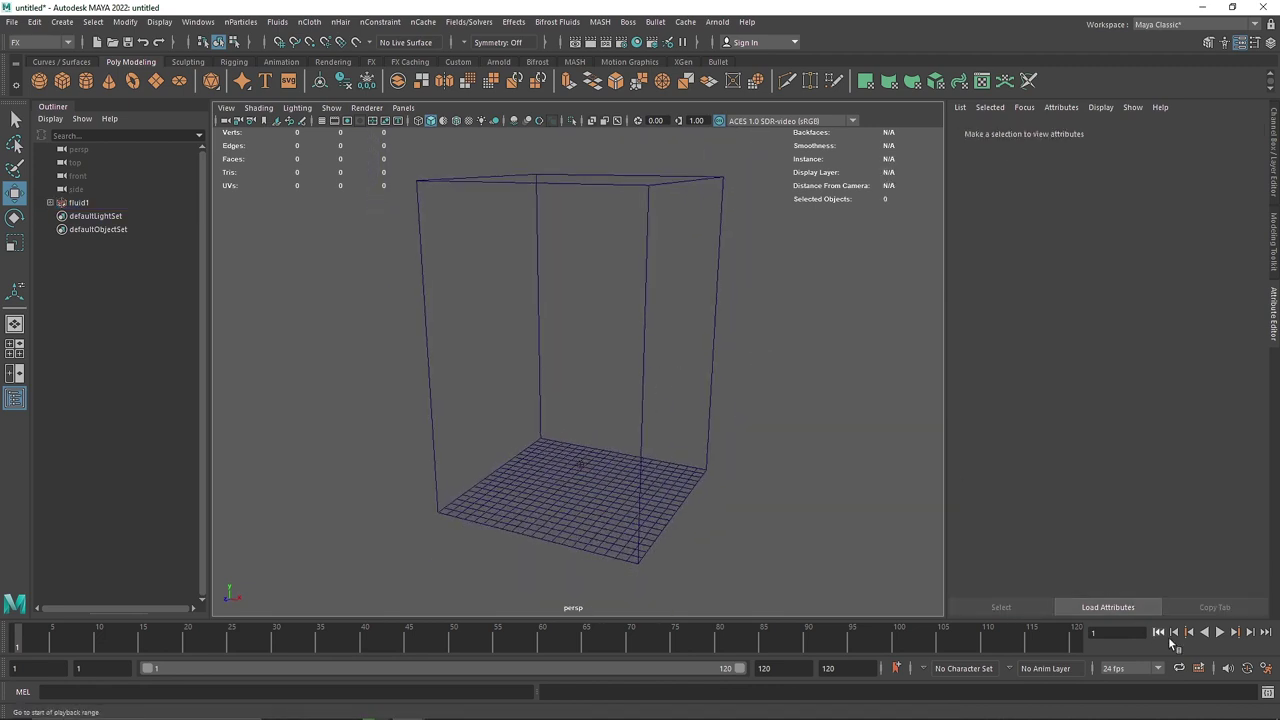
Step: Play the fluid simulation from the first frame to preview the emission, and stop it
click(1220, 632)
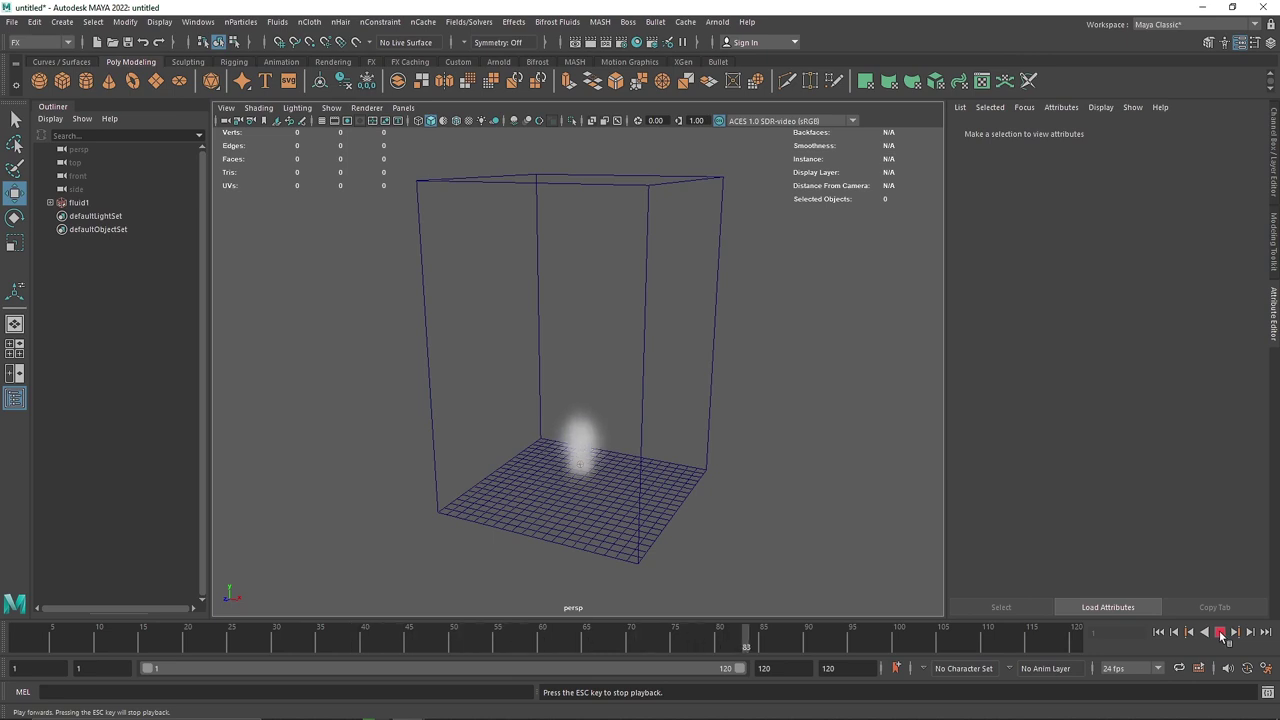
click(1220, 632)
scroll(729, 483, down, 3)
alt+drag(731, 479, 701, 441)
Step: Try a Base Resolution of 16 on the fluid container and replay the simulation from the start
click(705, 438)
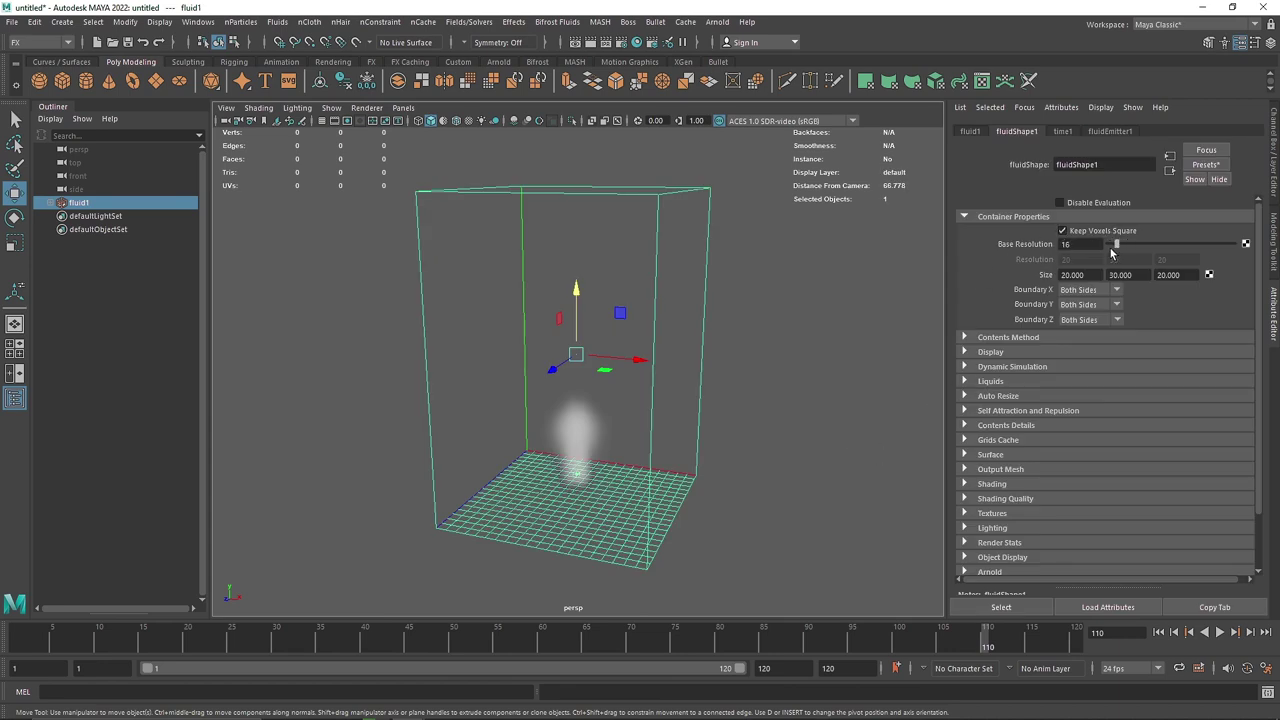
click(1158, 632)
click(1204, 632)
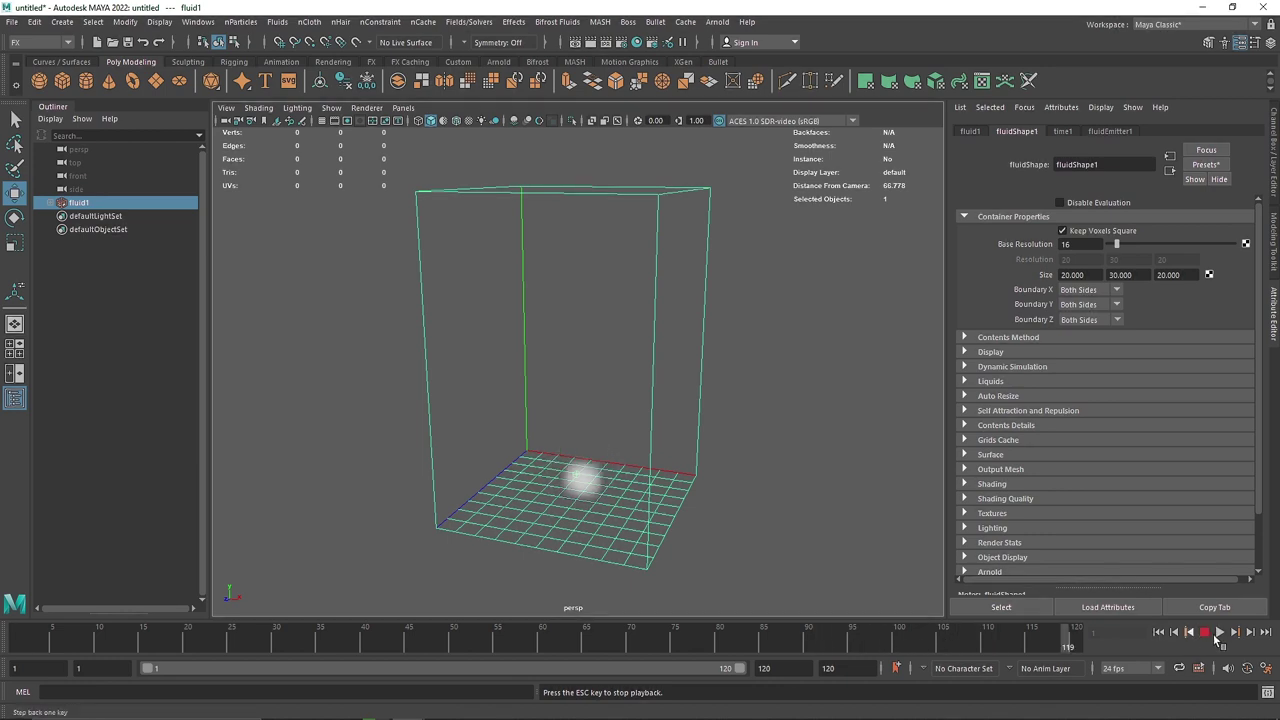
click(1219, 634)
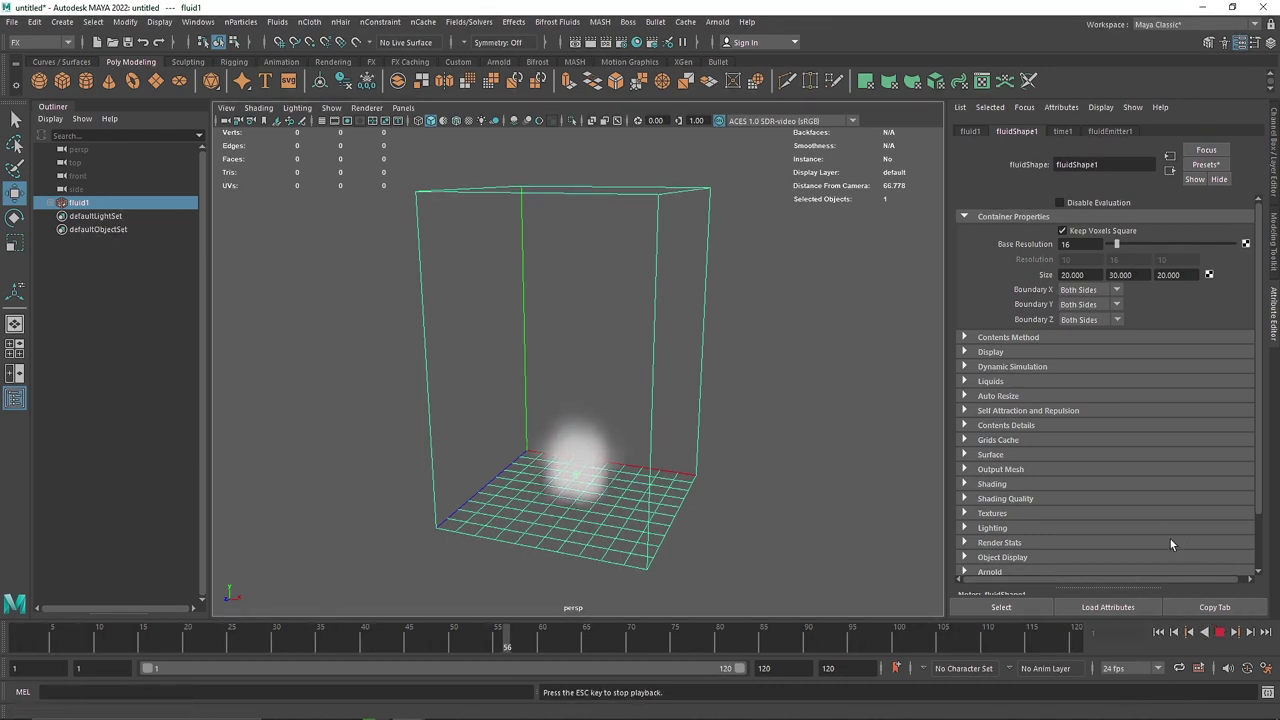
Step: Set the container's Base Resolution back to 30
drag(1116, 244, 1135, 244)
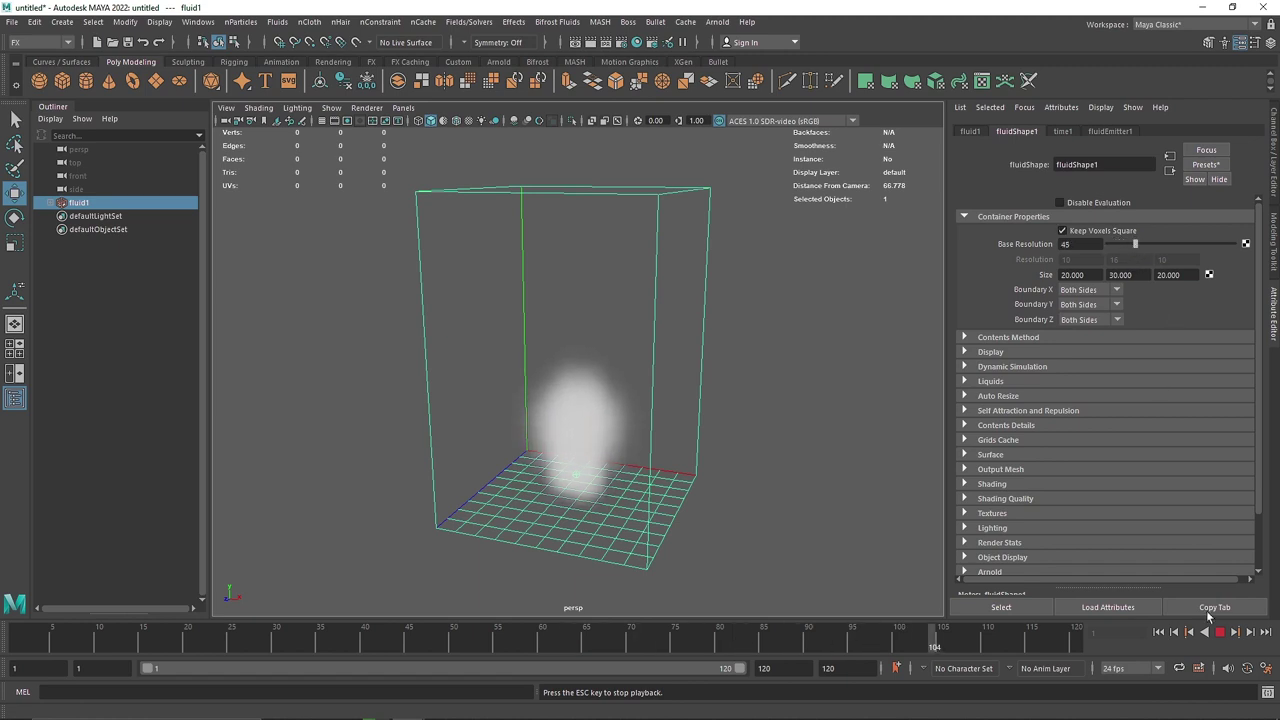
text(30)
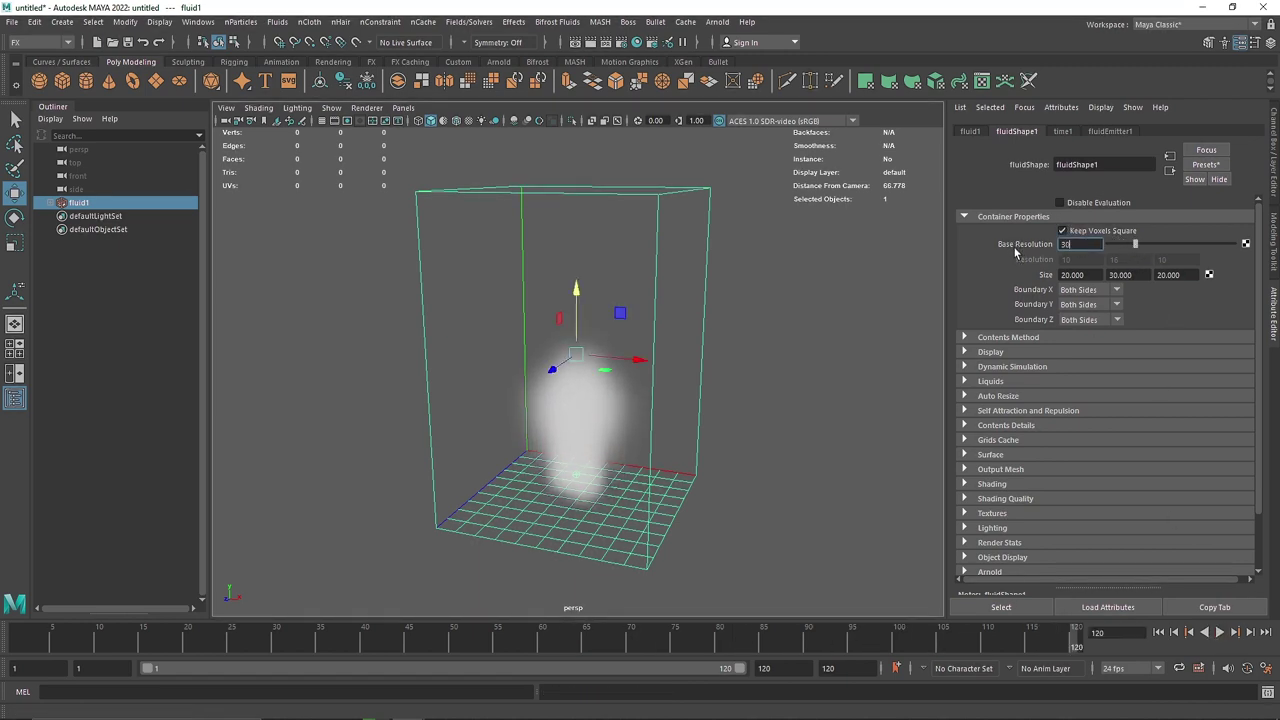
key(Return)
Step: Set the fluid's Density Scale to 2 in its contents details, preview the simulation and rewind to the first frame
click(995, 218)
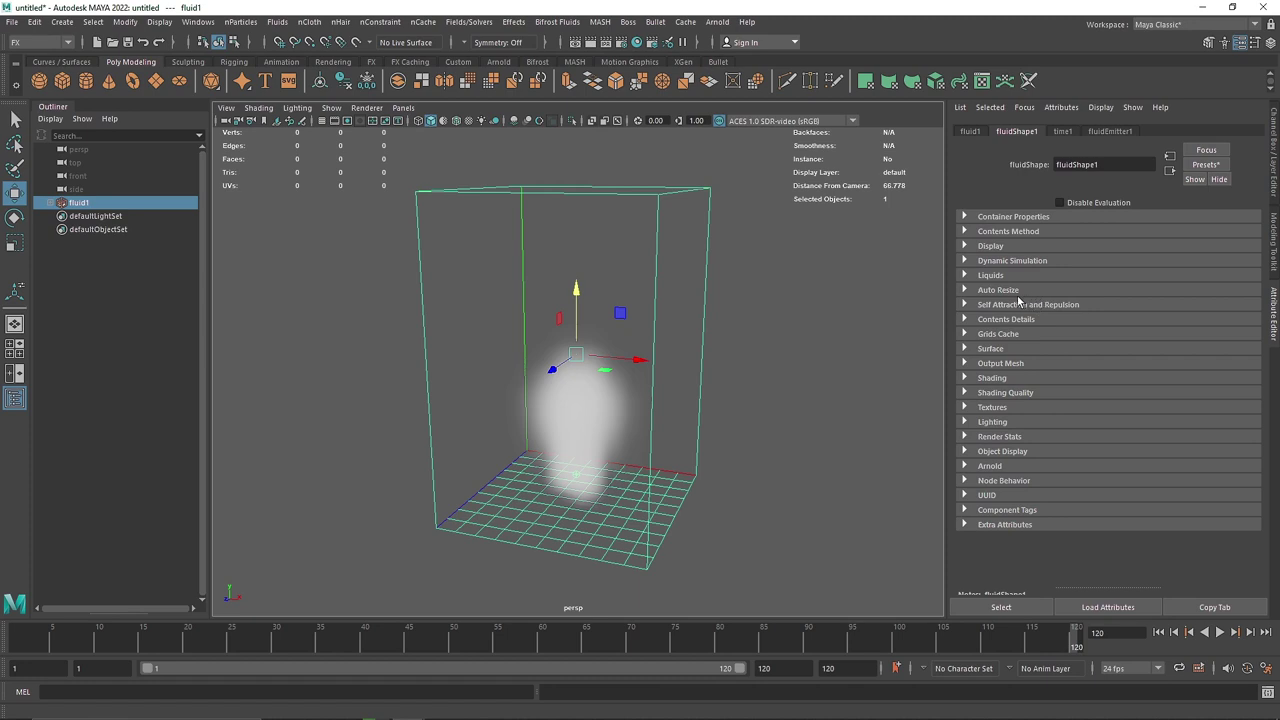
click(1008, 320)
click(1014, 335)
click(1074, 349)
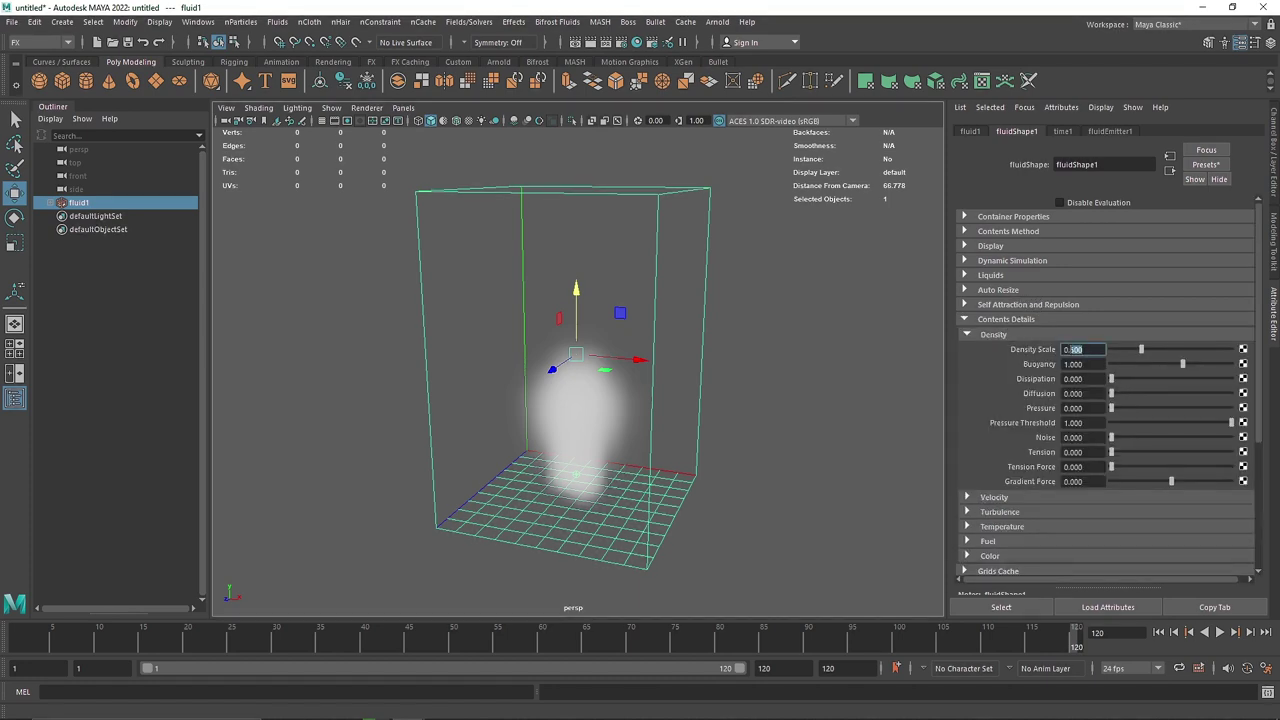
text(2)
key(Tab)
click(1219, 632)
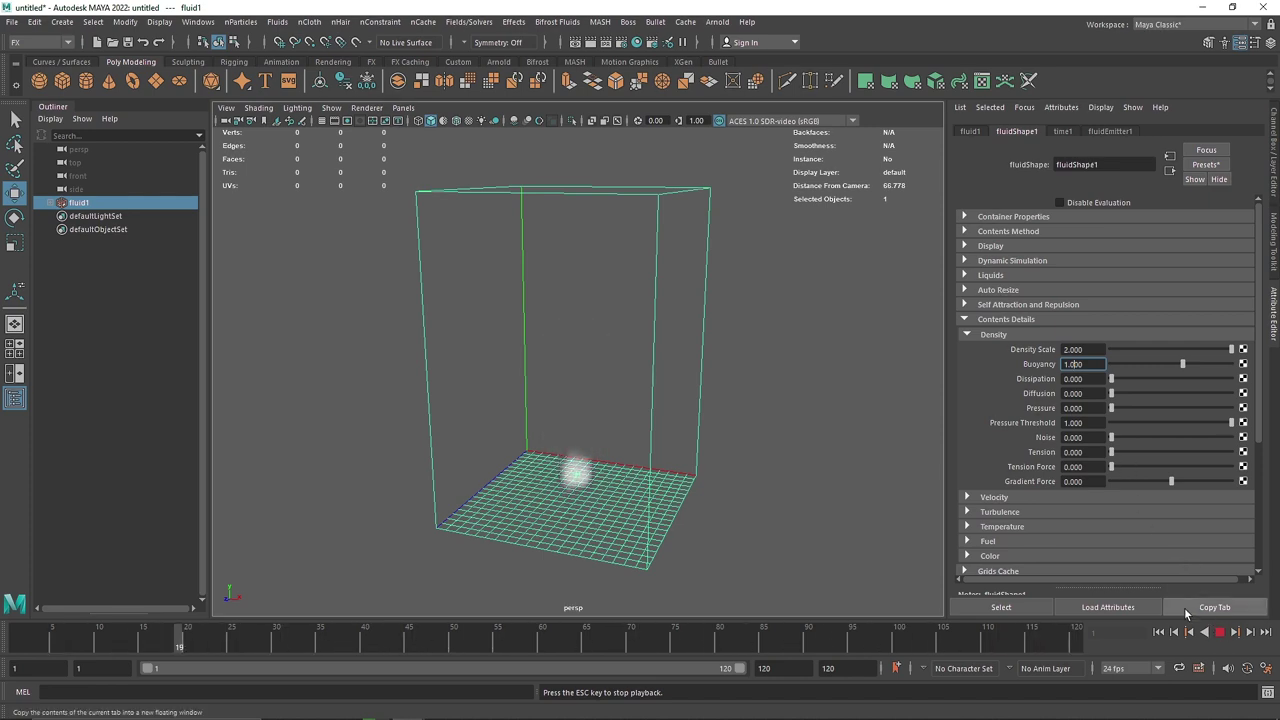
click(1220, 633)
click(1158, 633)
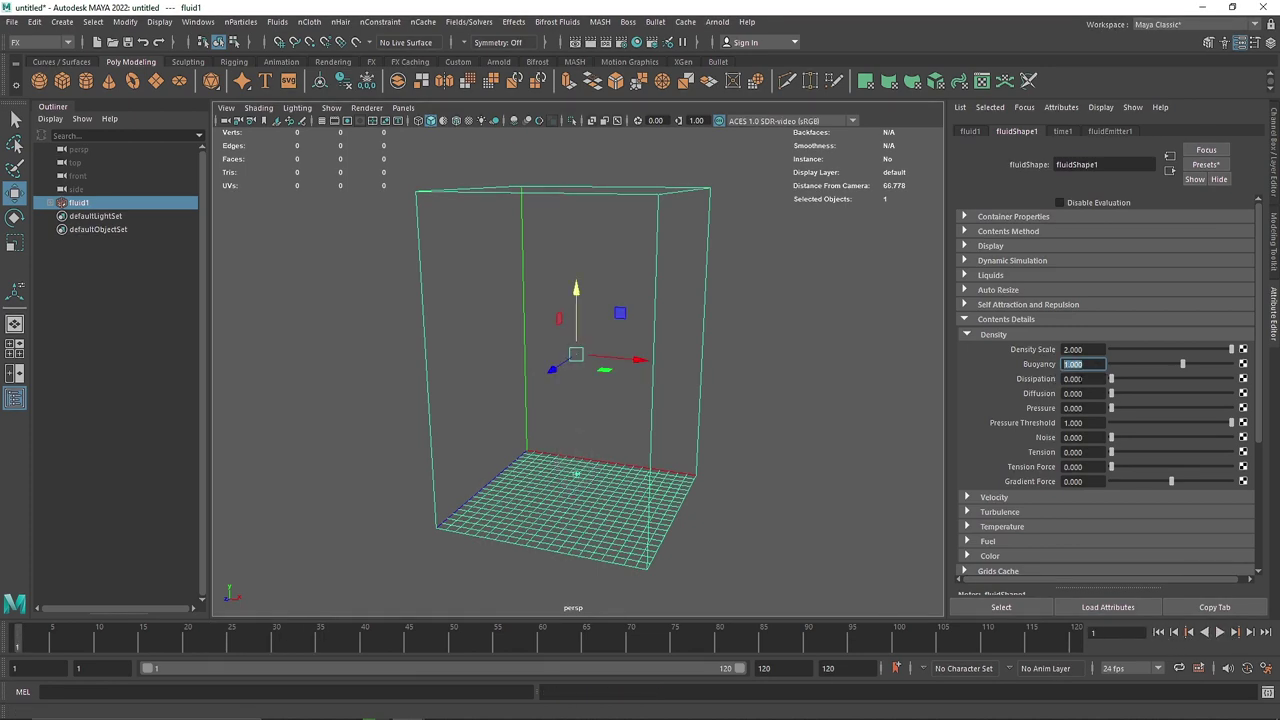
Step: Set the density Buoyancy to 3 and play the simulation to preview the rising smoke
text(3)
key(Tab)
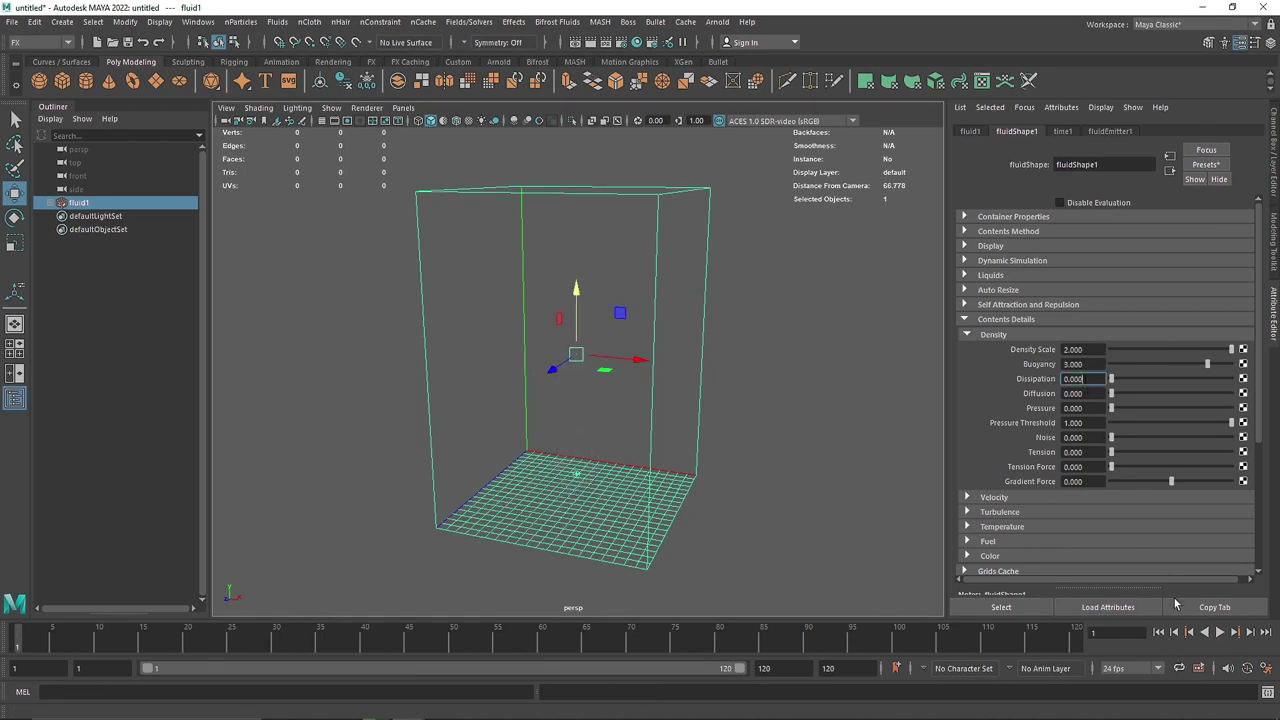
click(1220, 633)
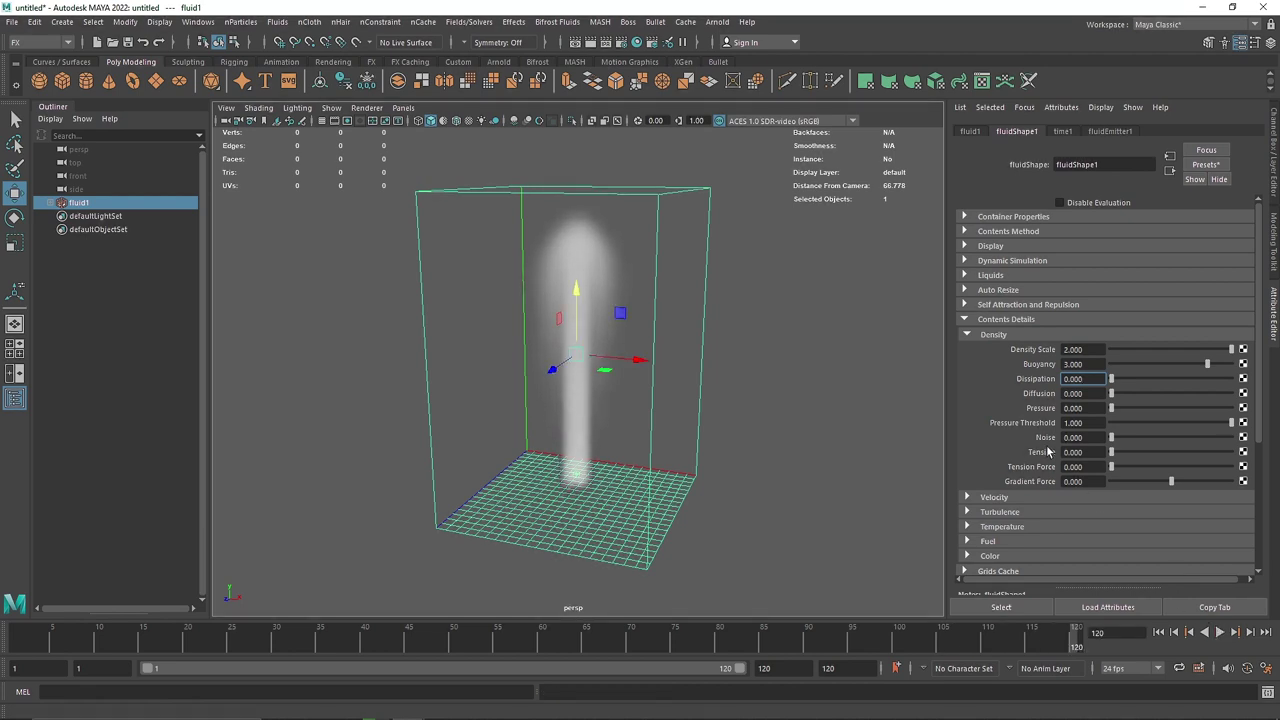
click(986, 335)
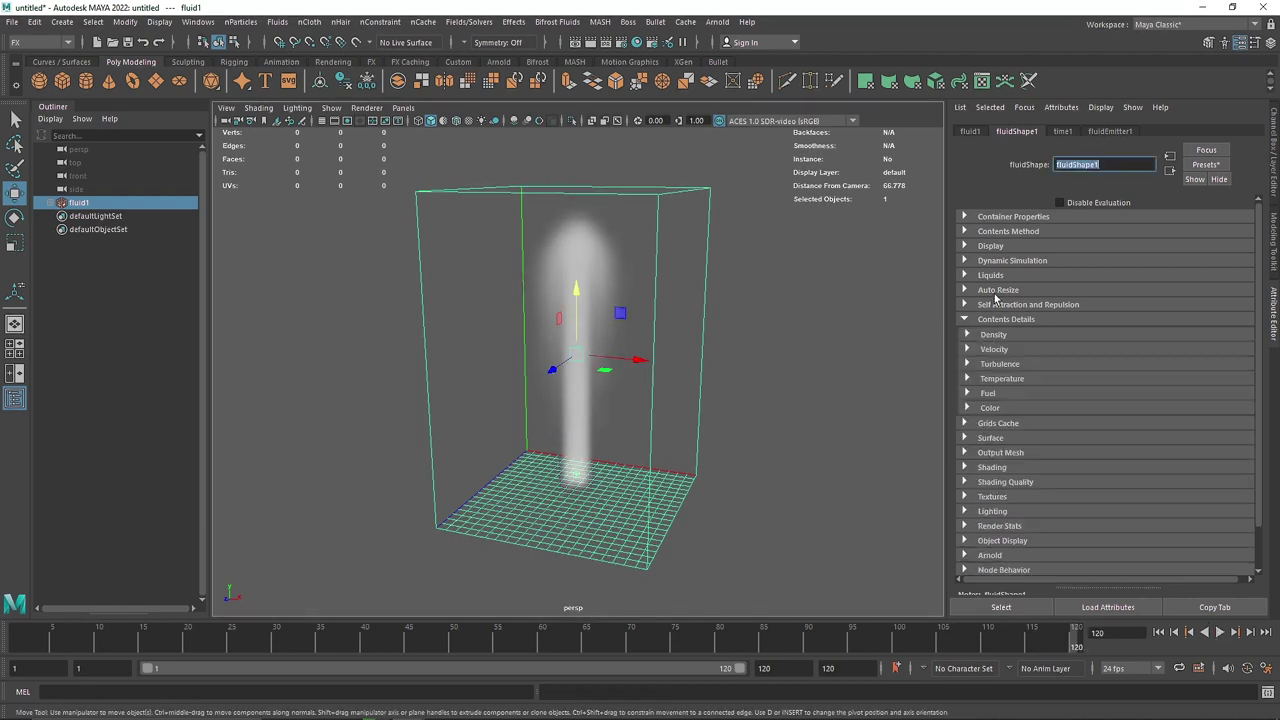
Step: Set the fluid's Temperature contents method to Dynamic Grid
click(1002, 233)
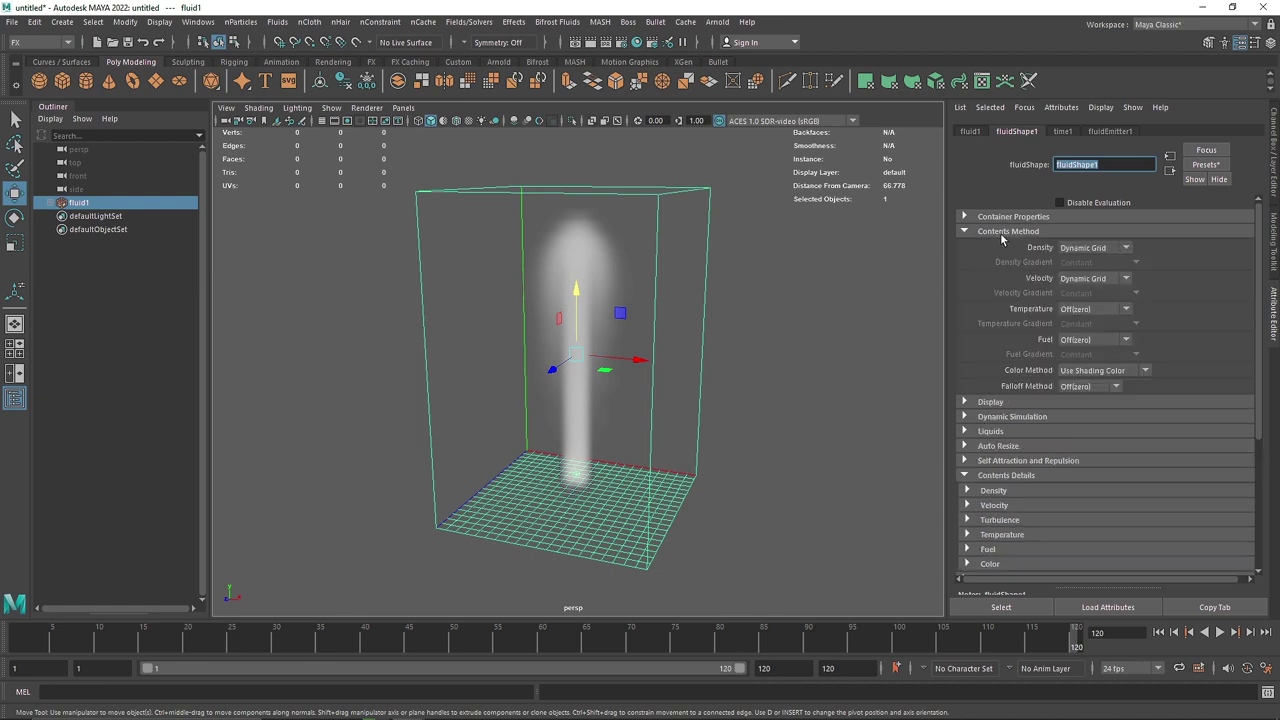
click(1005, 235)
click(1000, 236)
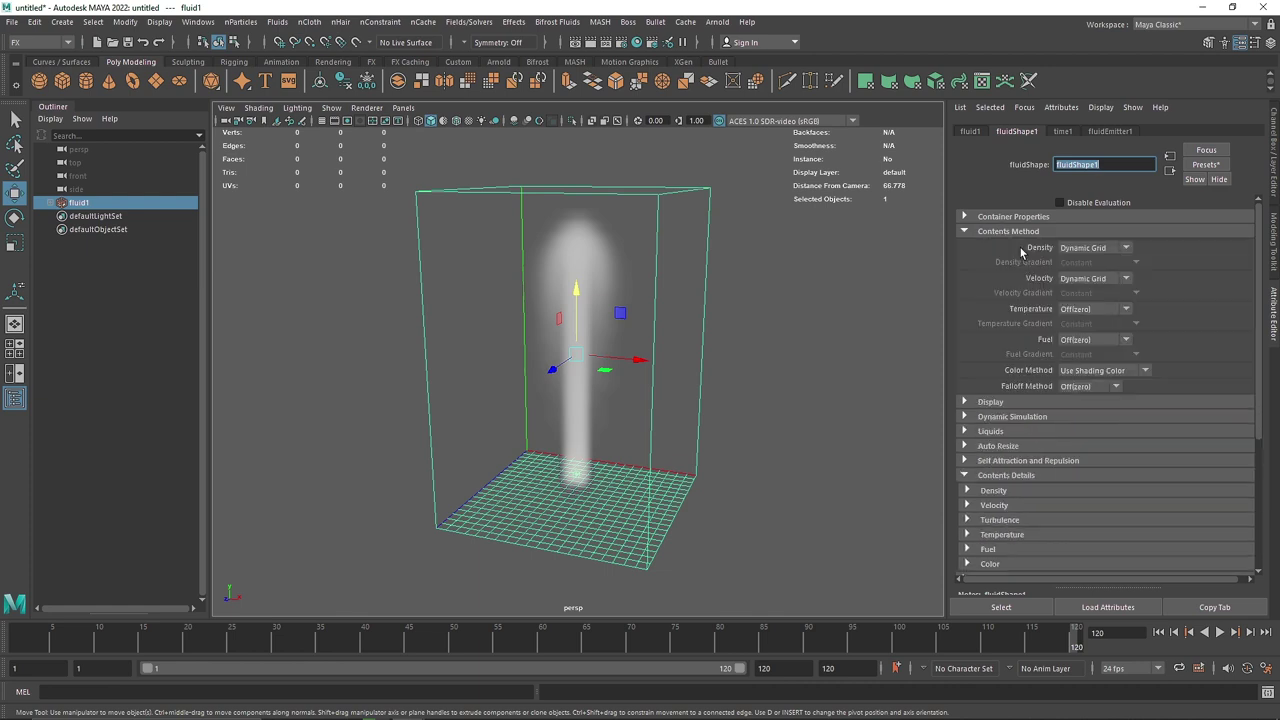
click(1062, 311)
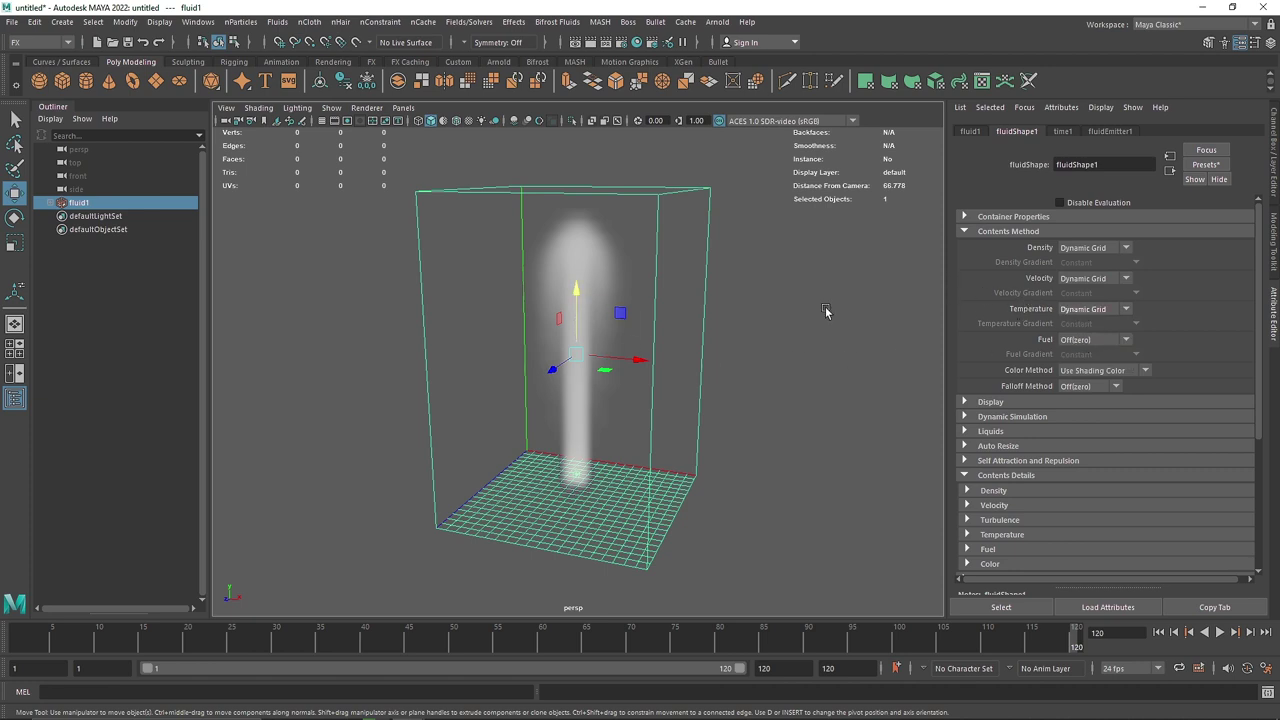
click(995, 231)
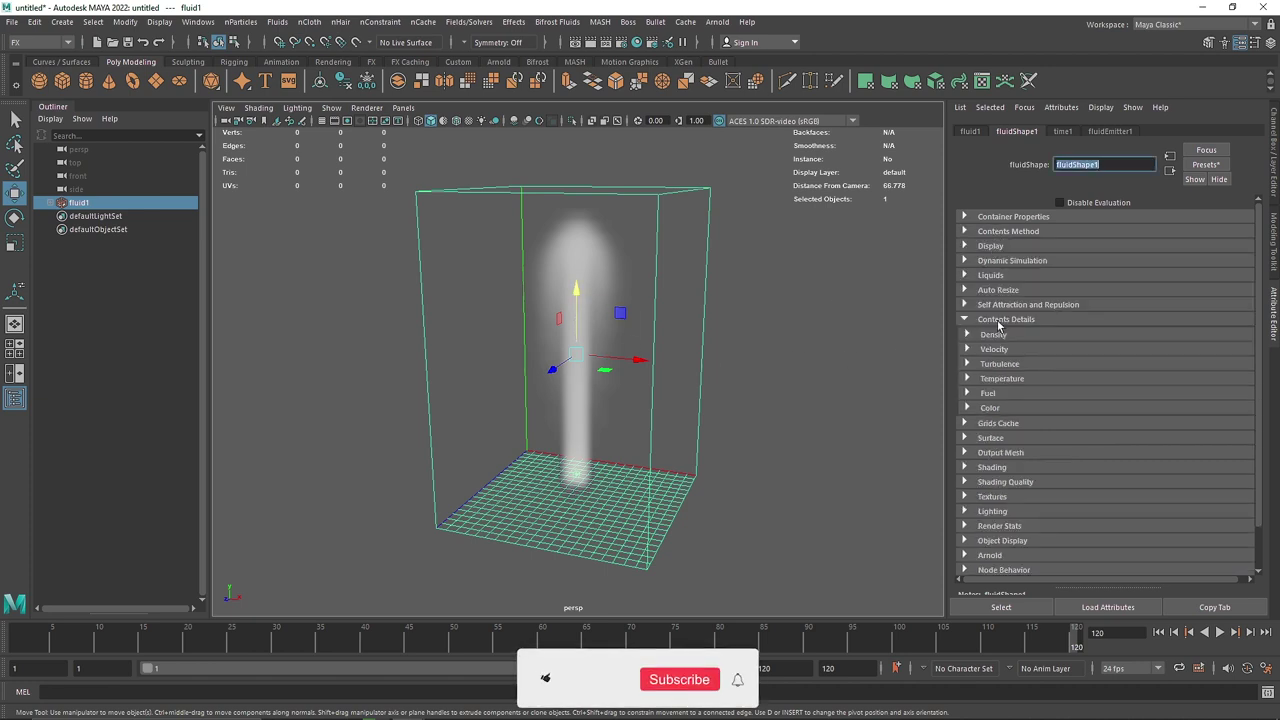
click(1003, 364)
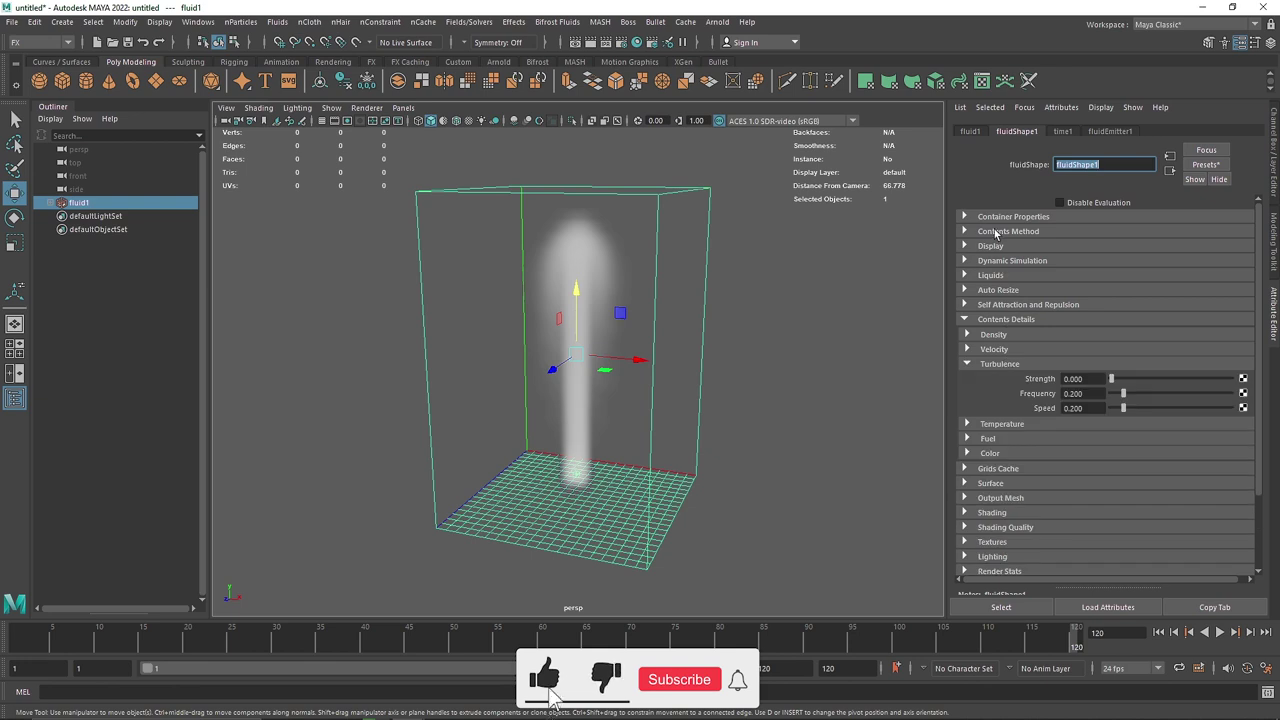
click(1033, 366)
click(1034, 378)
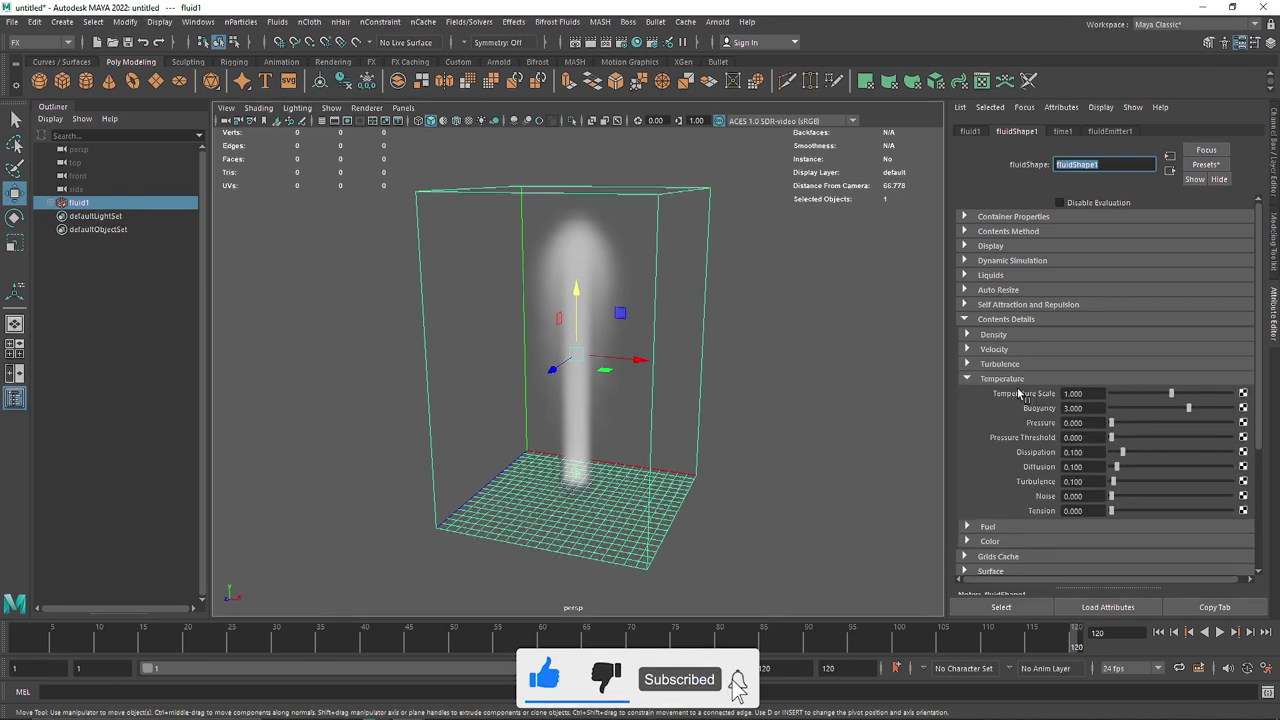
click(1002, 378)
Step: Set the fluid's density Dissipation to 0.1 and its density Noise to 0.1
click(995, 334)
click(1077, 378)
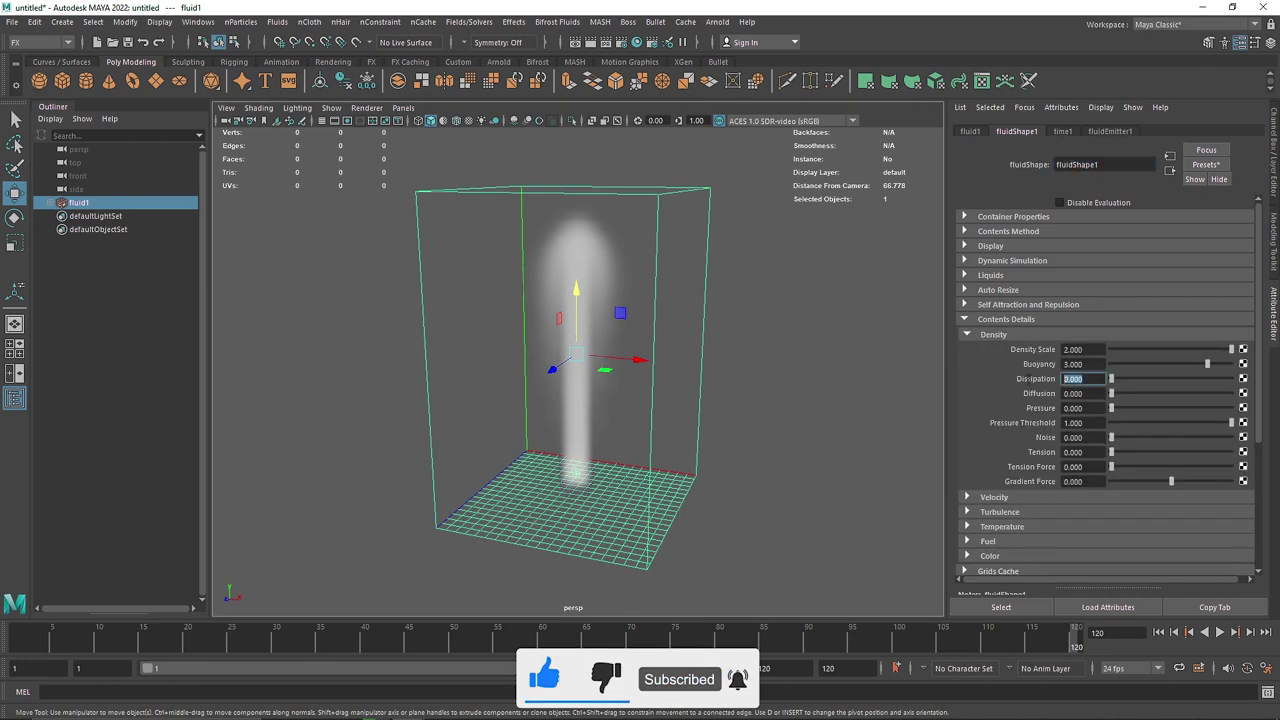
text(0.1)
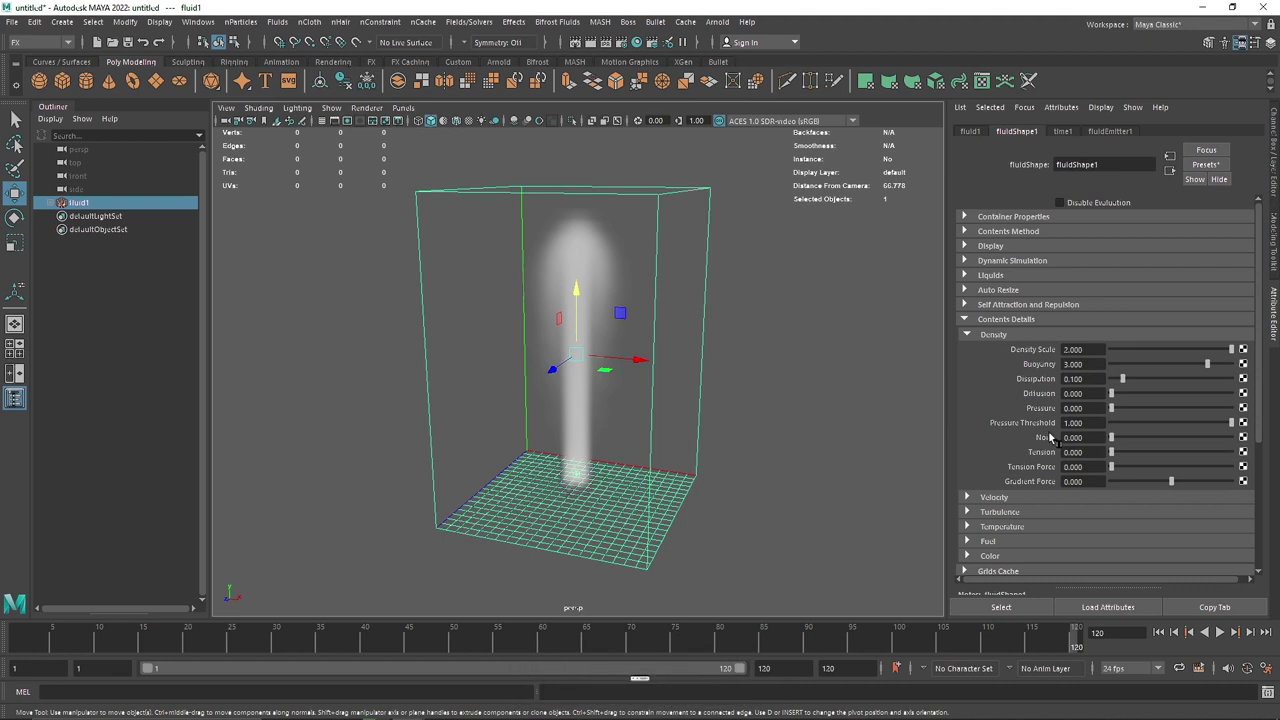
click(1072, 437)
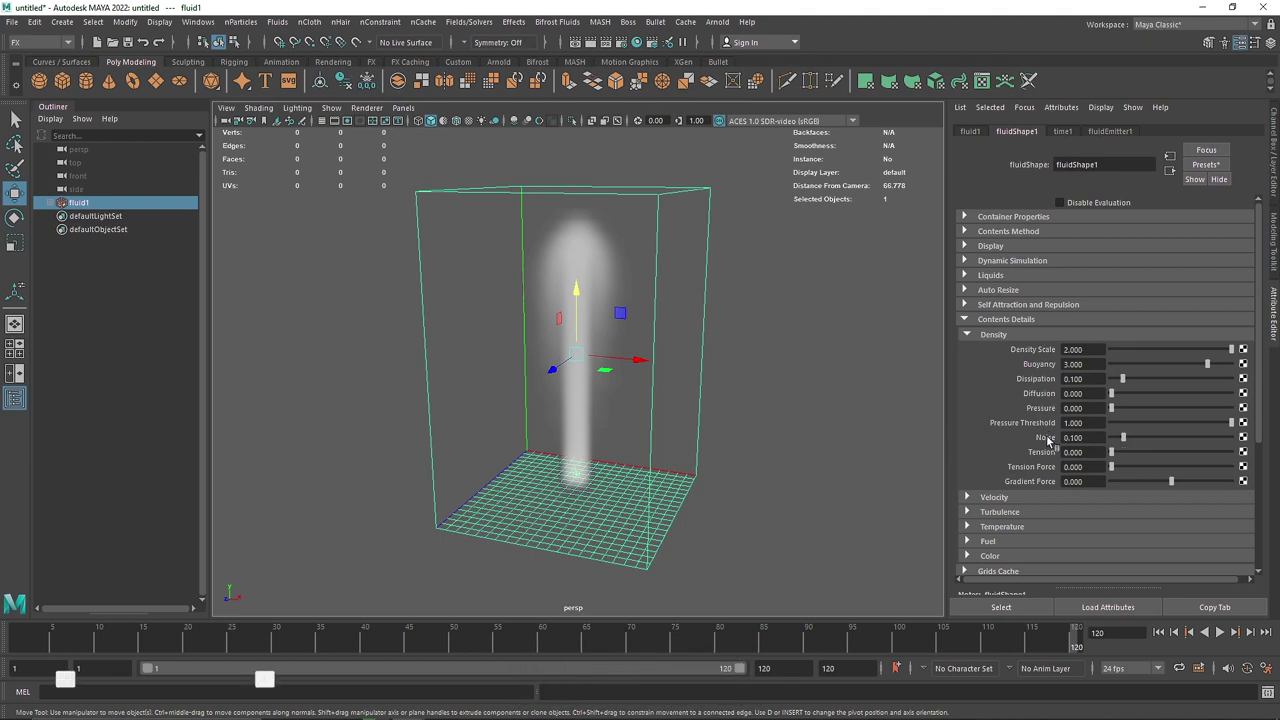
click(994, 335)
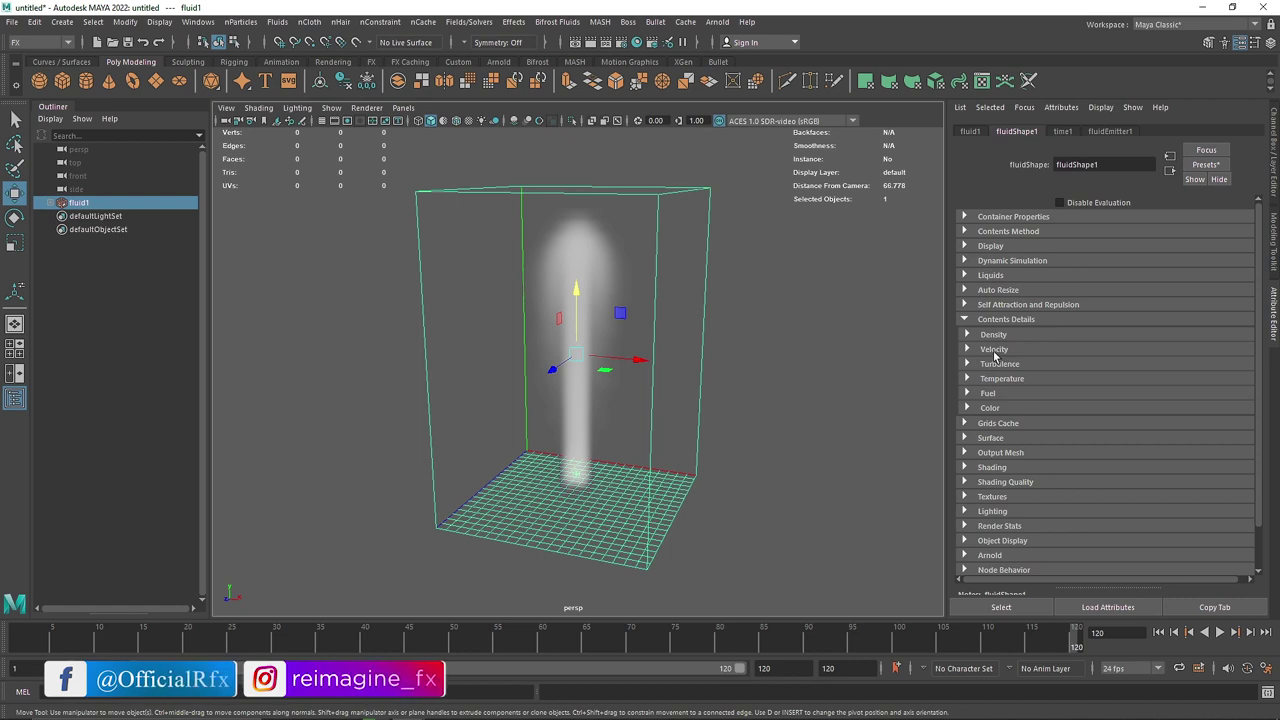
Step: Set the fluid's velocity Swirl to 2 and play the simulation from the first frame
click(994, 352)
click(1073, 378)
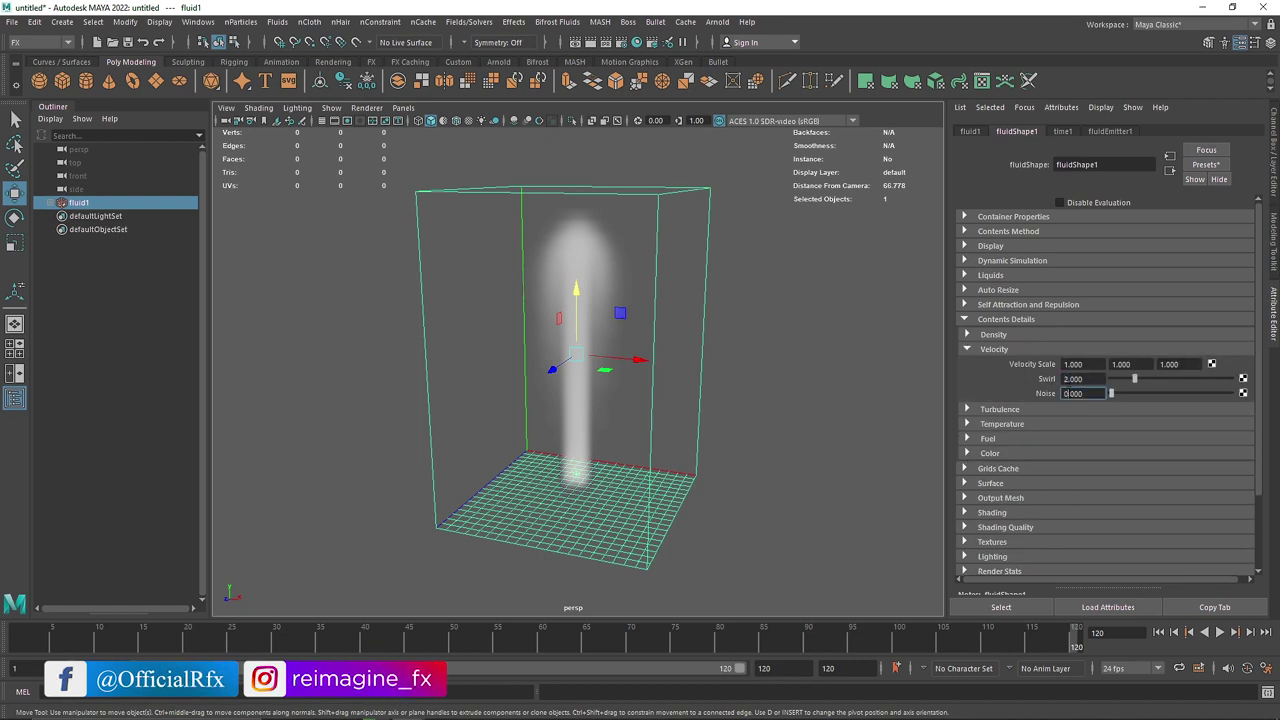
click(1158, 632)
click(1219, 632)
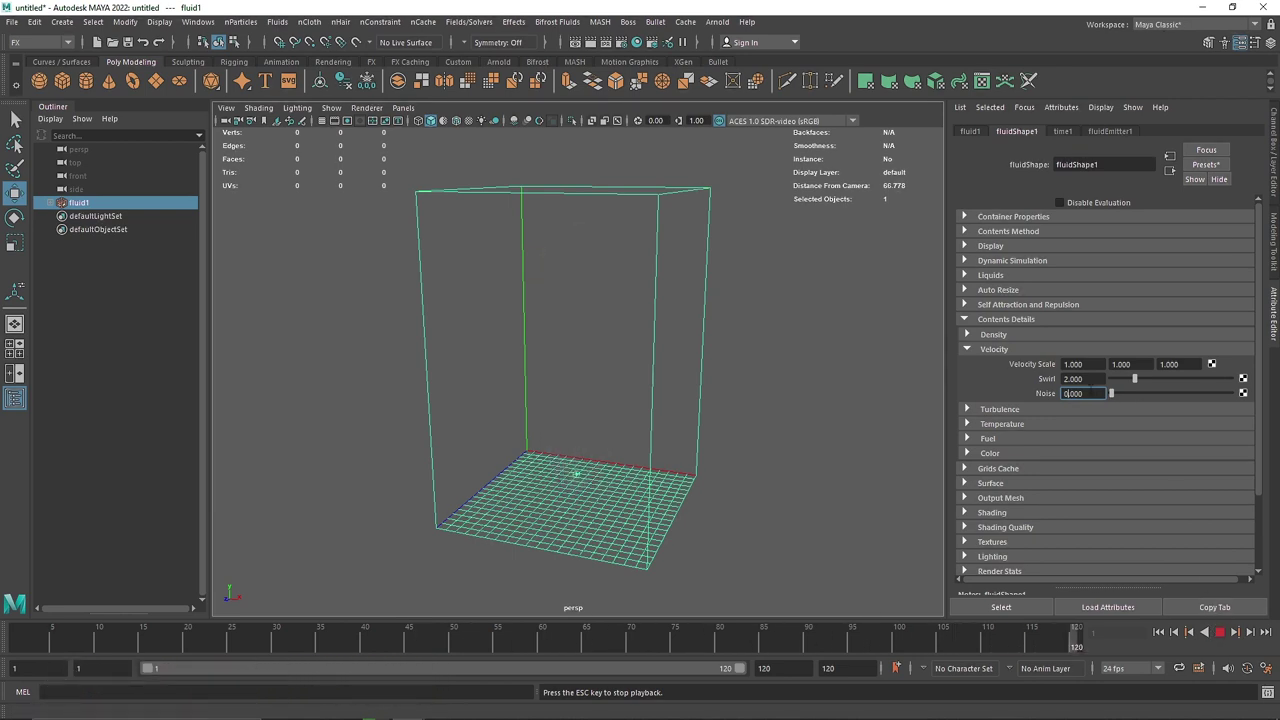
Step: Raise the fluid's velocity Swirl to 3
double_click(1080, 378)
text(3)
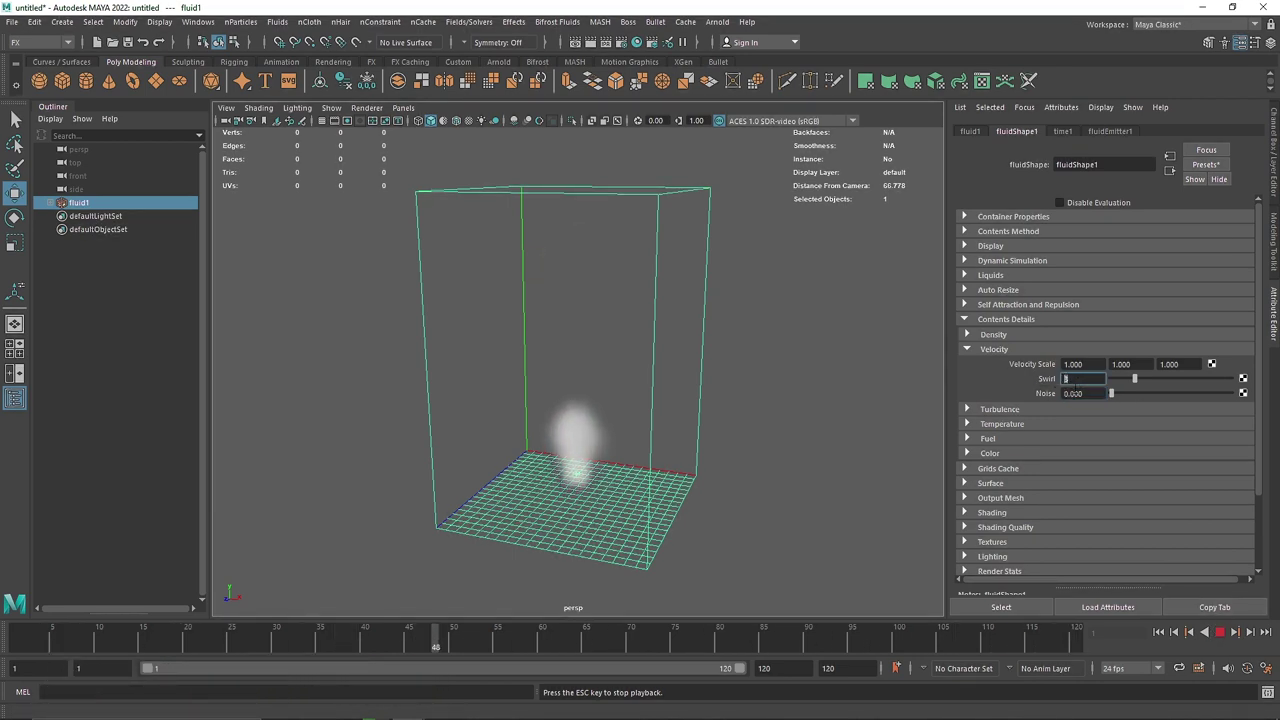
click(1028, 349)
Step: Stop the playback and set the fluid's Turbulence Strength to 0.05
click(1020, 366)
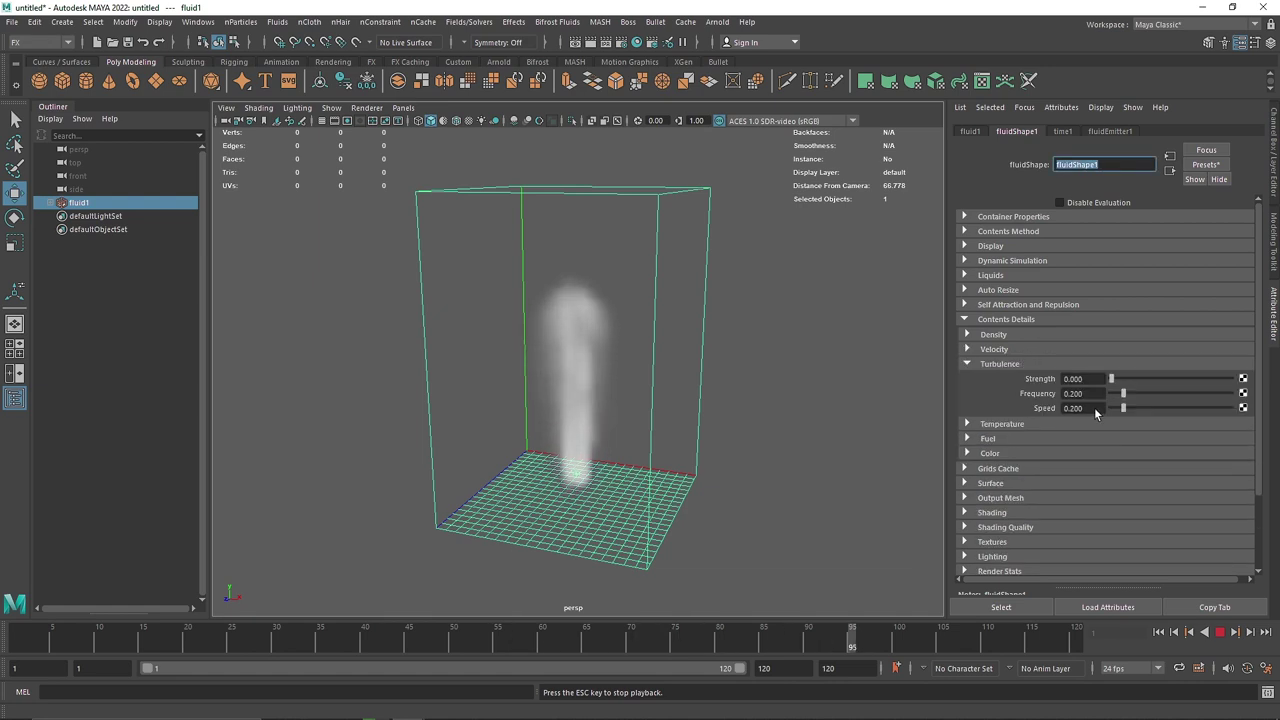
key(Escape)
double_click(1073, 379)
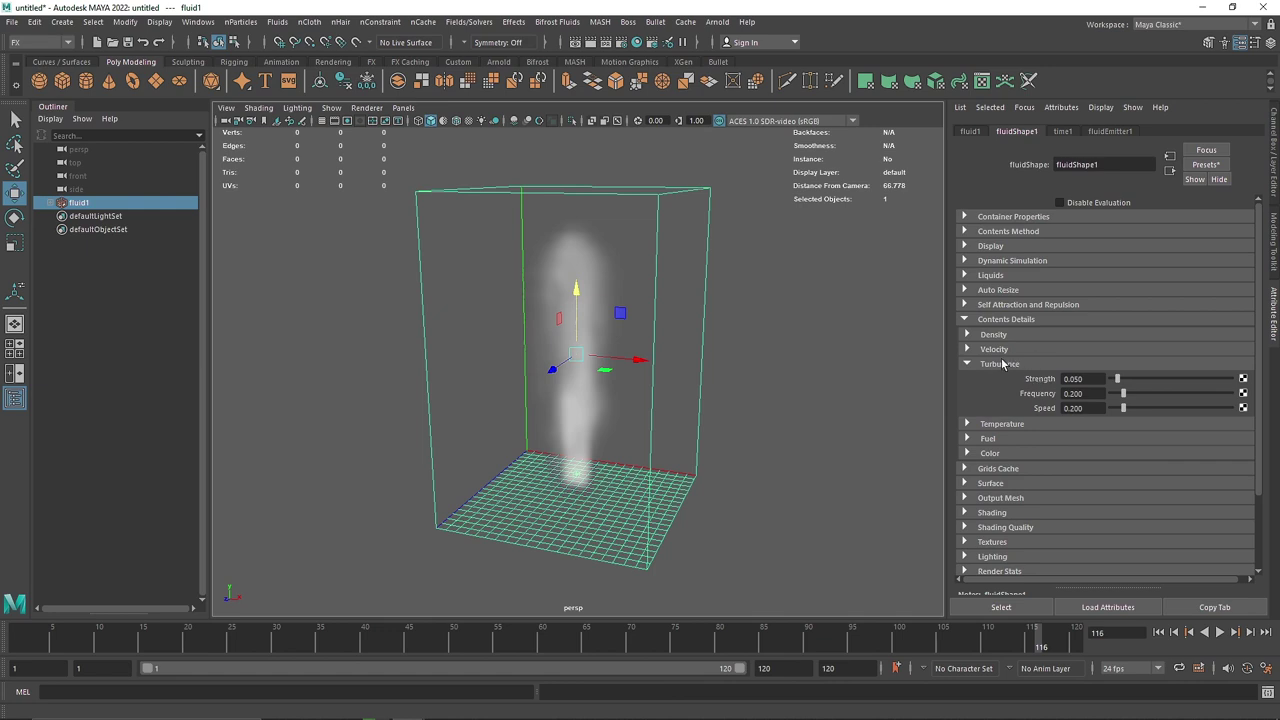
click(1004, 365)
Step: Show the fluid's Temperature settings, preview the turbulent smoke from another angle and rewind to the first frame
click(1002, 379)
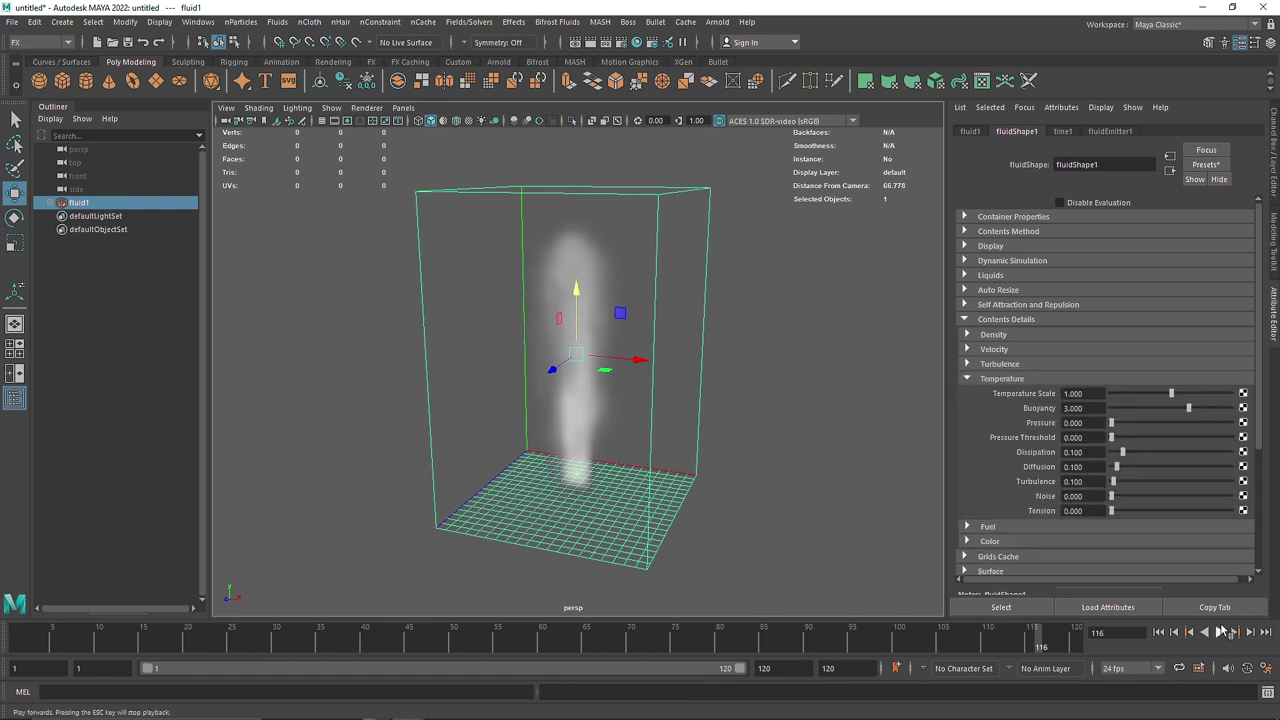
click(1220, 633)
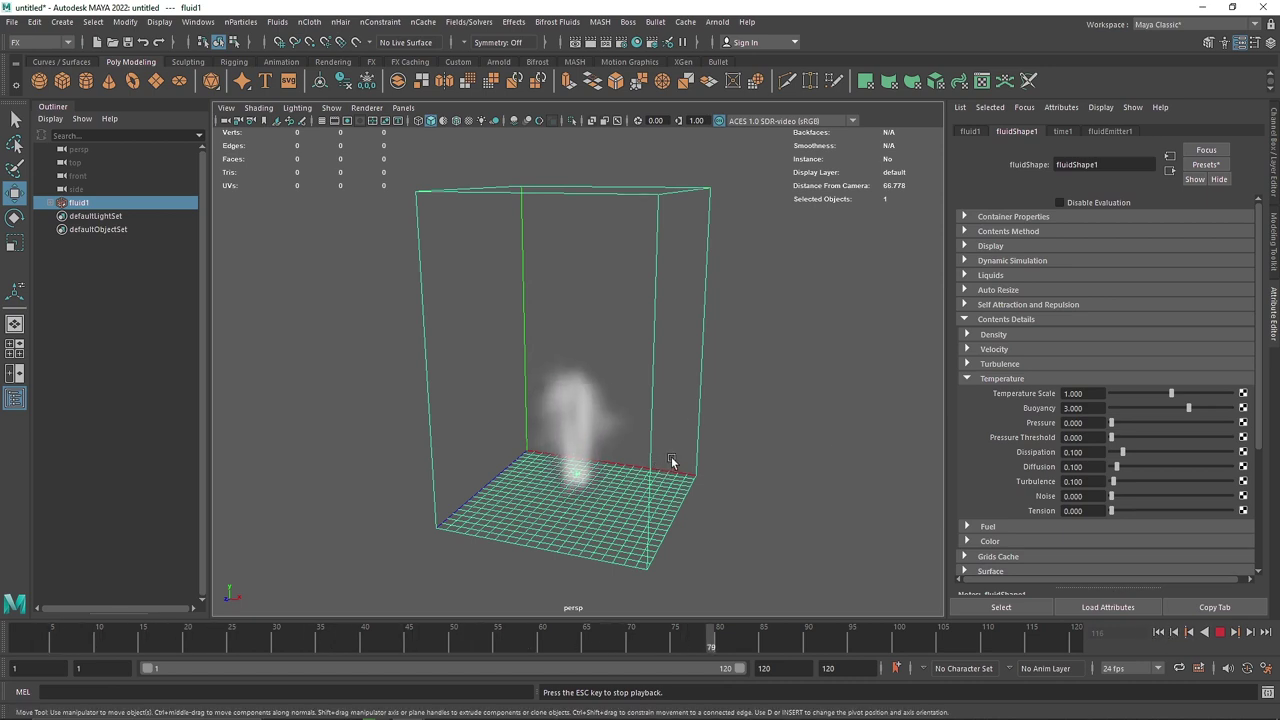
alt+drag(664, 463, 557, 346)
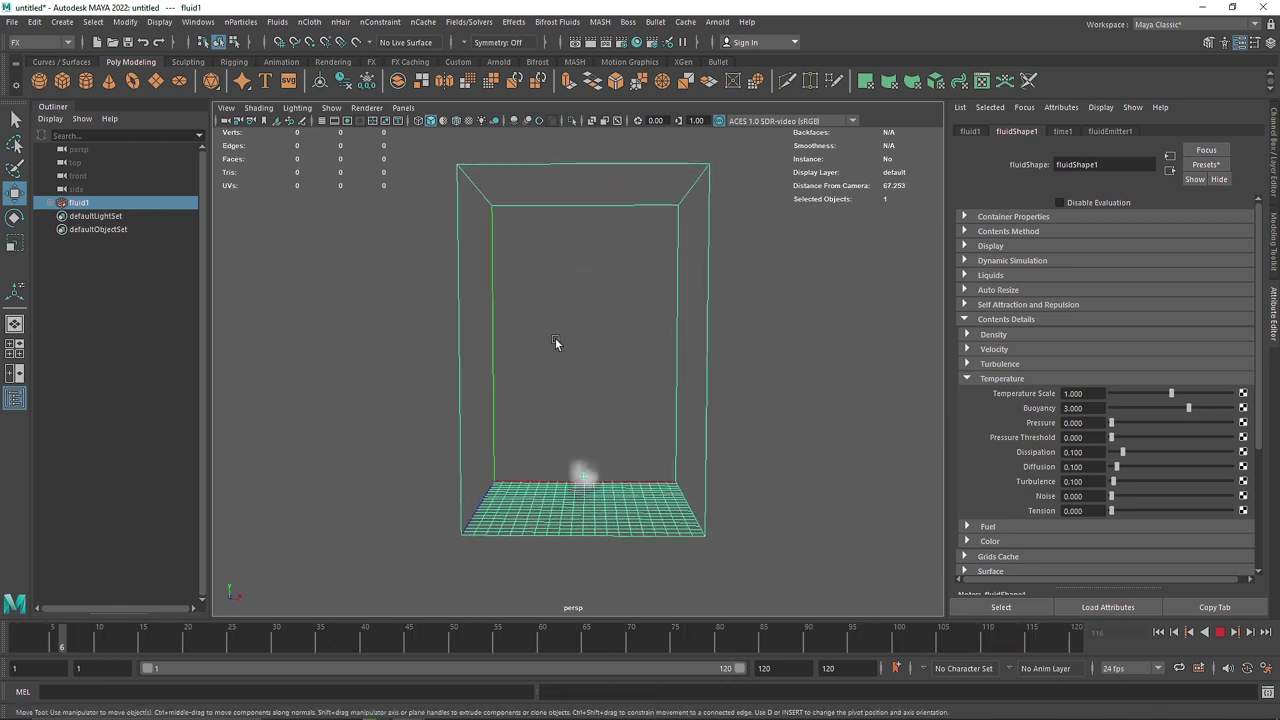
click(1220, 633)
click(1158, 632)
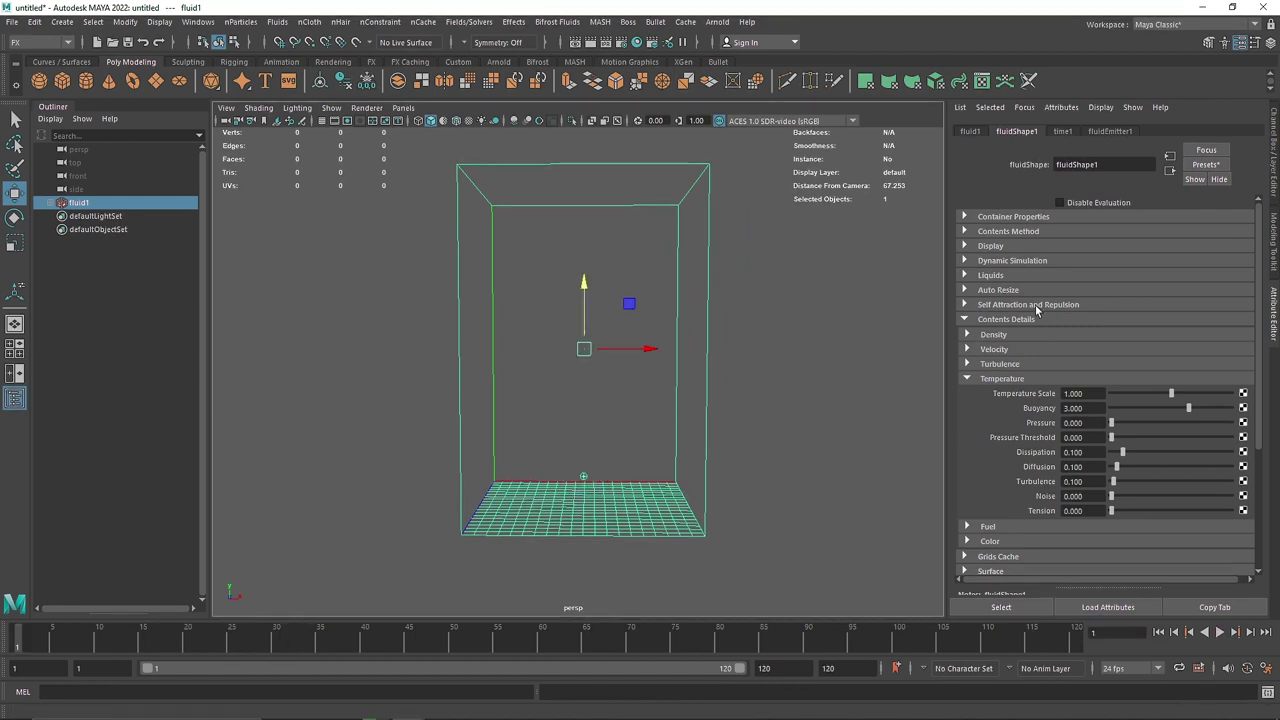
Step: Set the fluid container's Base Resolution to 60
click(1013, 216)
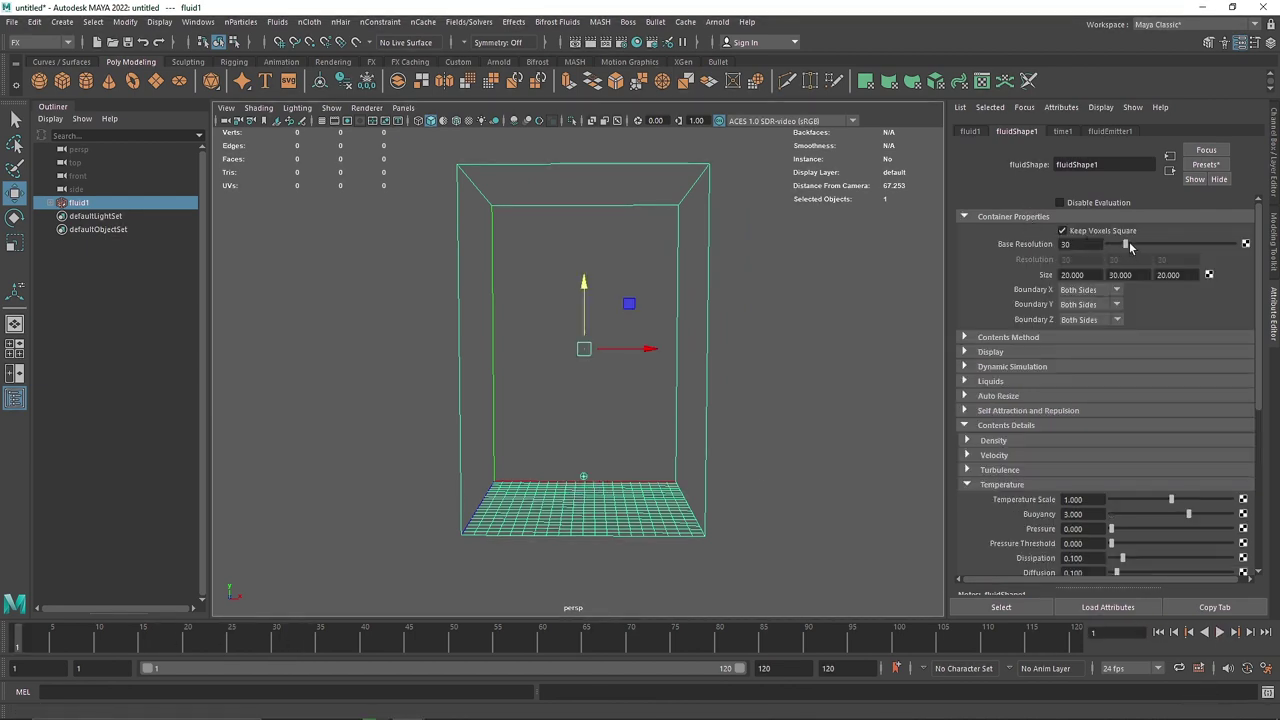
double_click(1078, 244)
text(60)
key(Return)
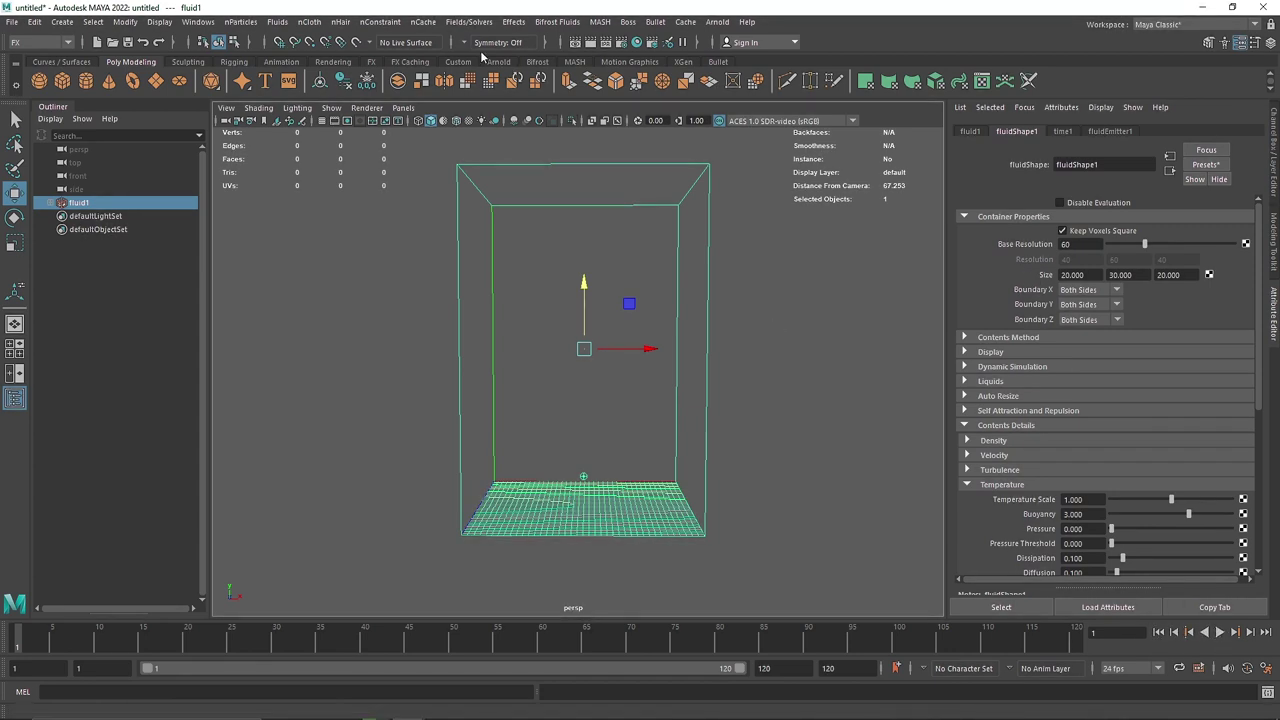
Step: Try to delete the fluid's cache and play the simulation to preview the finer smoke
click(423, 21)
click(474, 160)
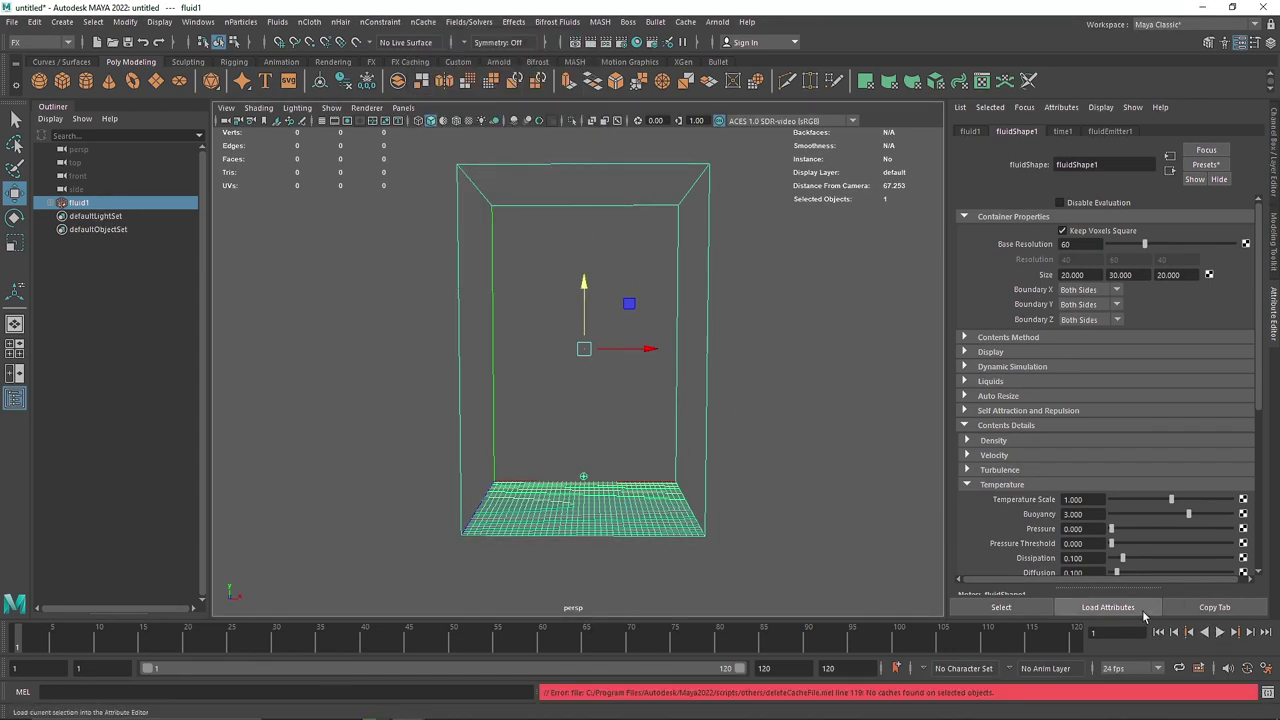
click(1221, 632)
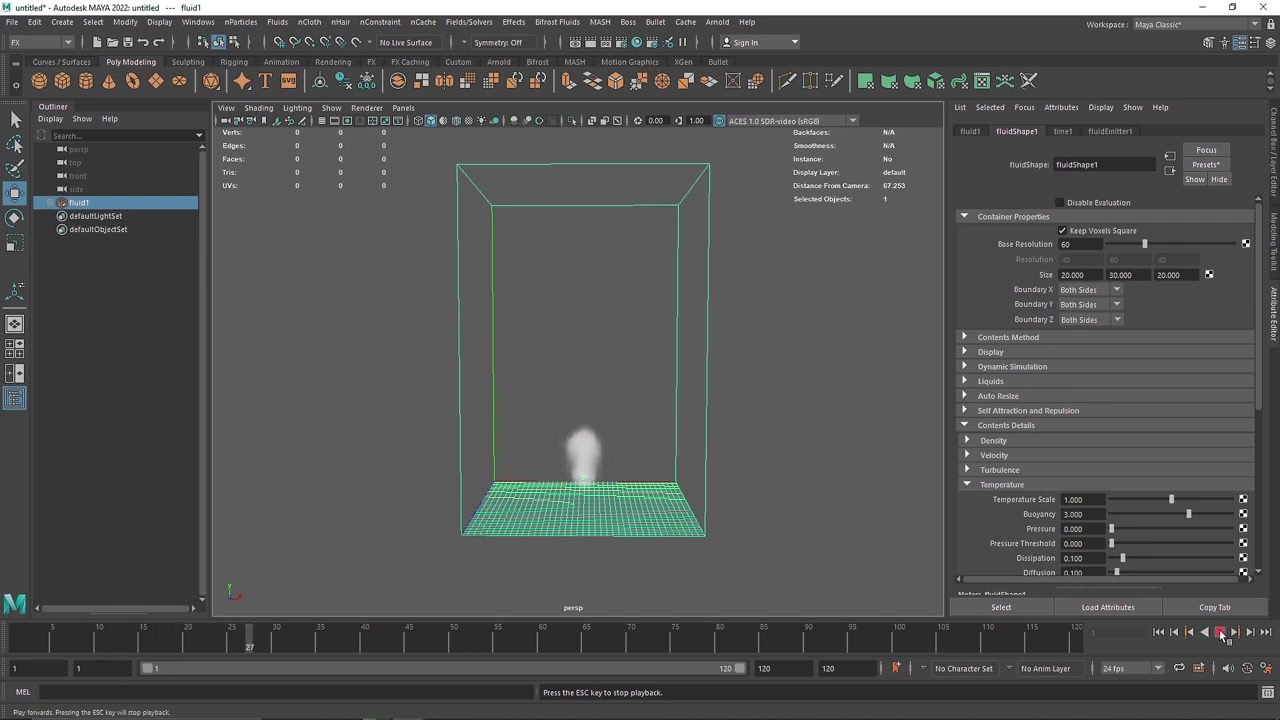
mouse_move(606, 426)
alt+mouse_down()
mouse_move(636, 440)
mouse_move(604, 437)
alt+mouse_up()
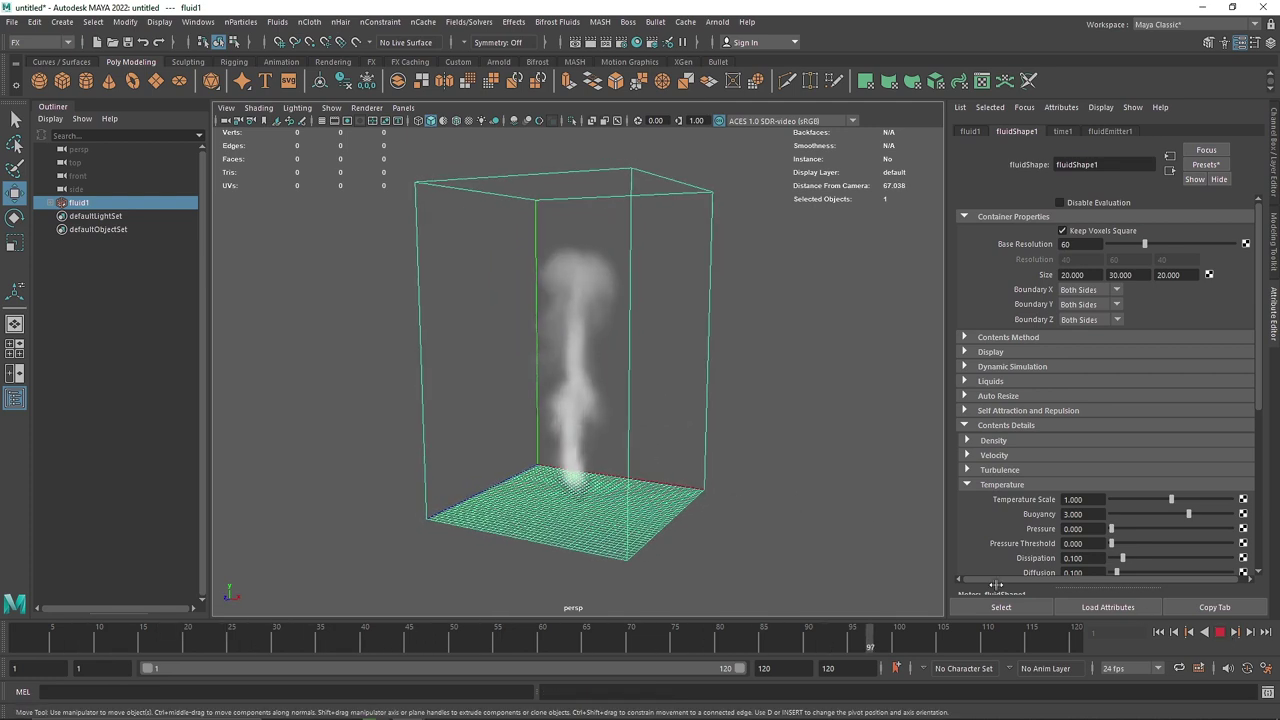
Step: Rewind the simulation to the first frame and set the container's Base Resolution to 30
click(1220, 632)
click(1159, 632)
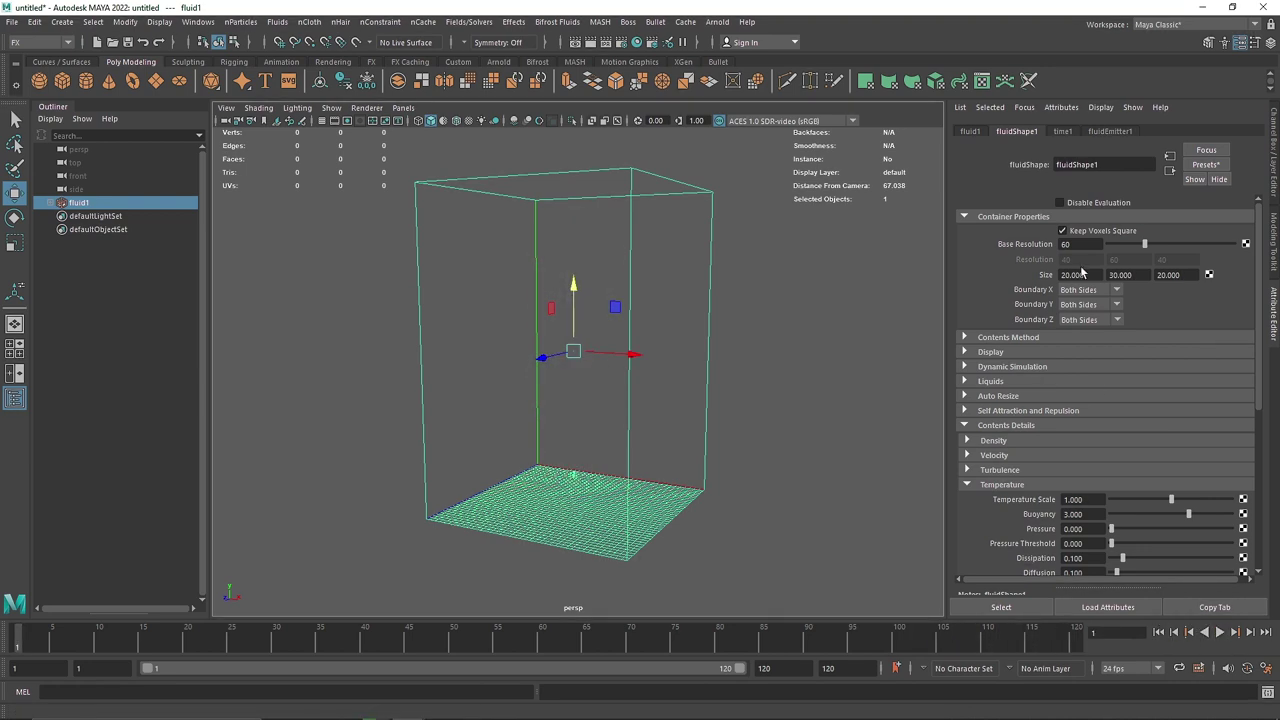
text(30)
key(Return)
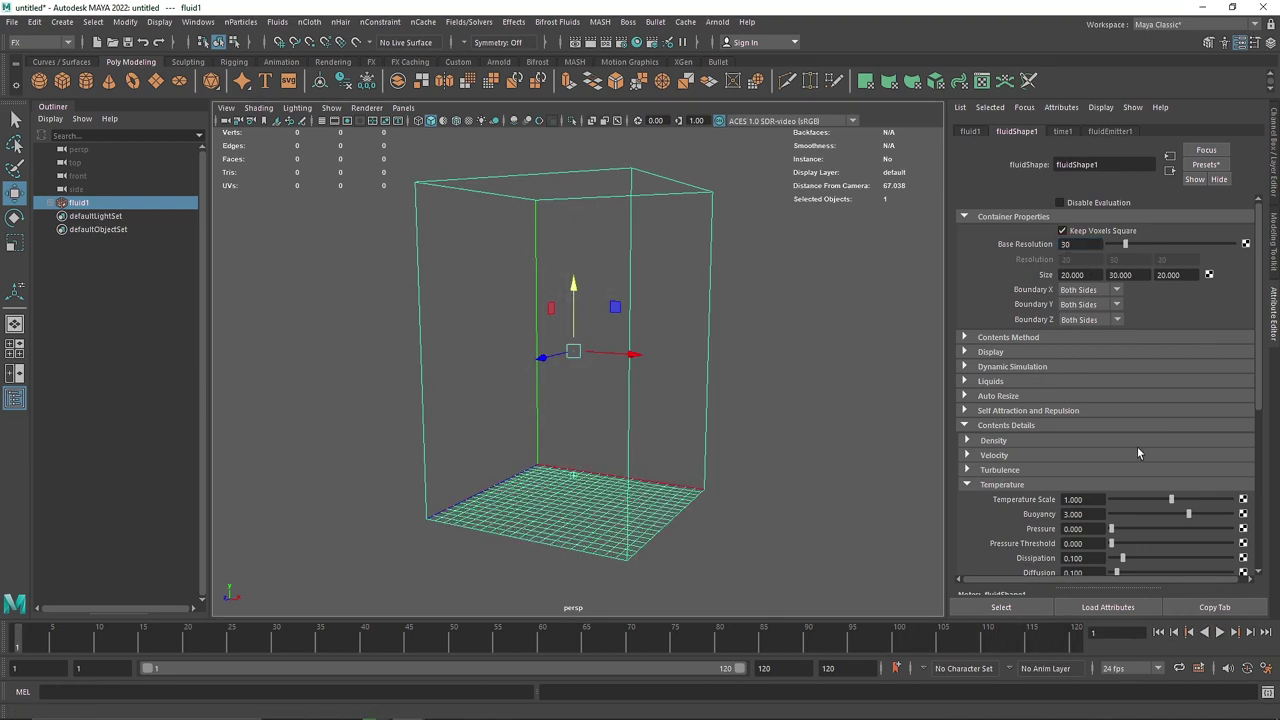
Step: Review the fluid's Density and Temperature contents details, including the temperature Turbulence value
scroll(1038, 495, down, 2)
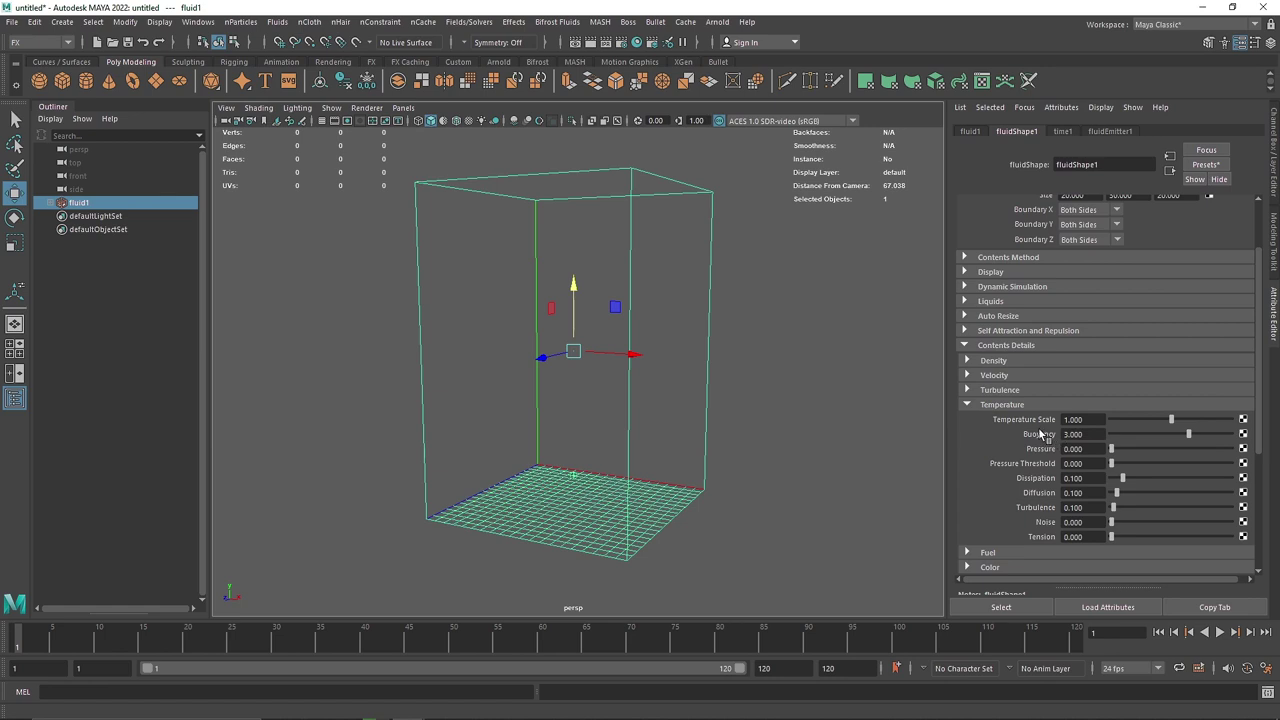
click(994, 360)
click(994, 360)
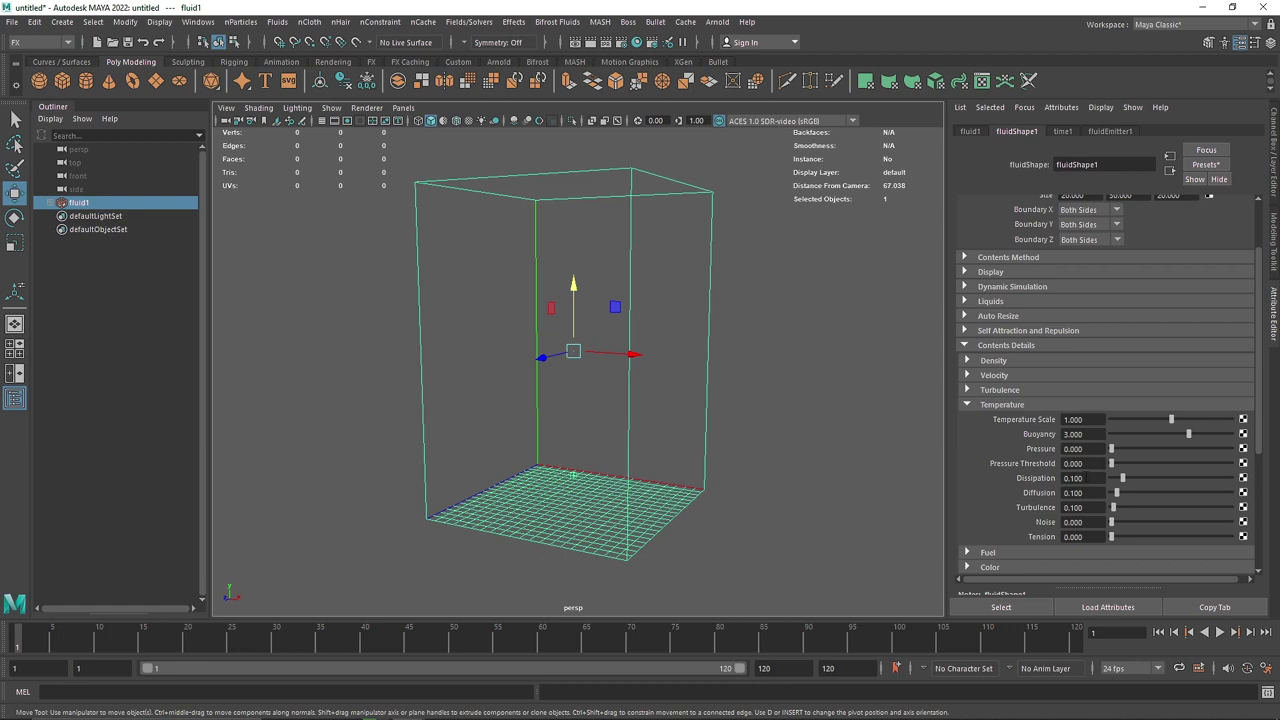
click(1073, 507)
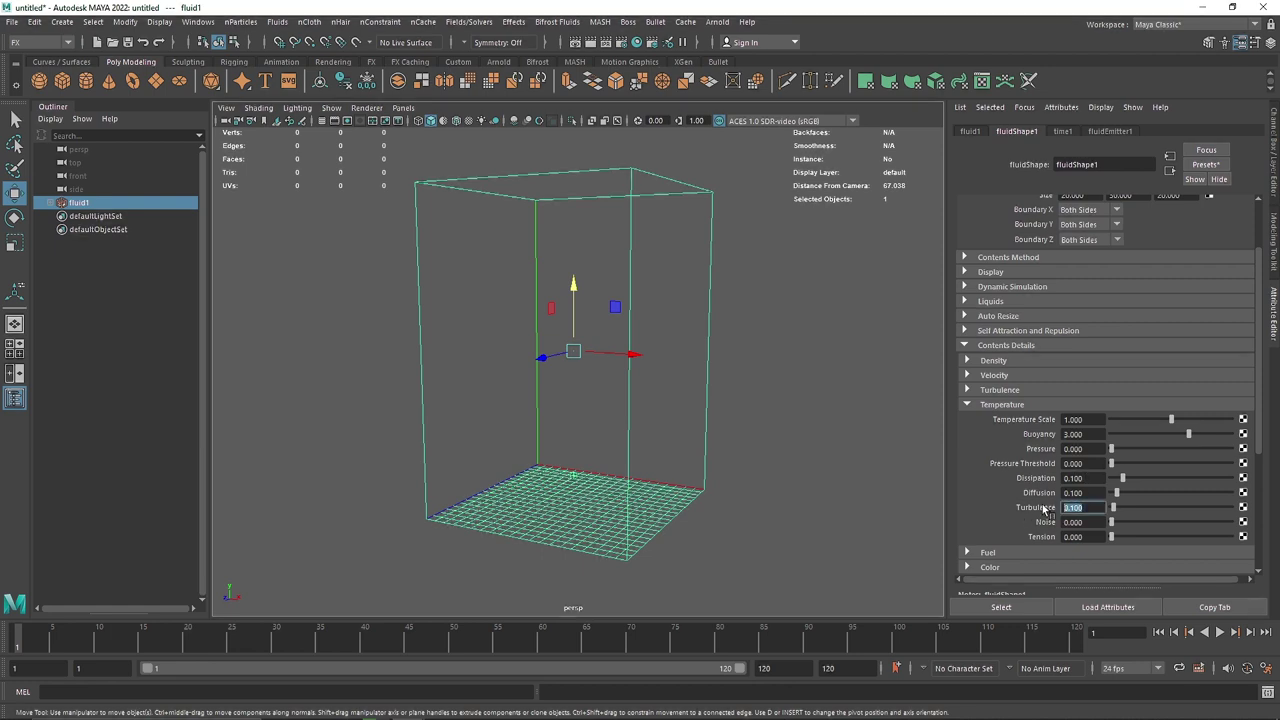
key(Tab)
click(987, 408)
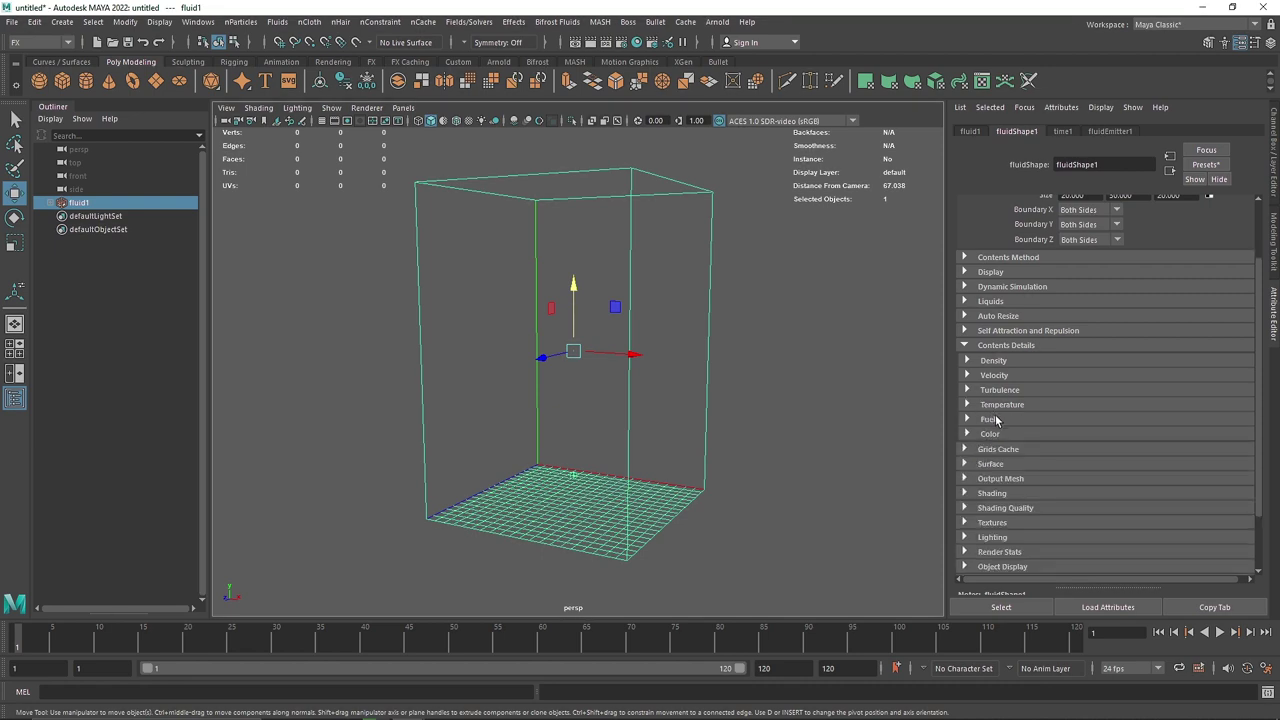
Step: Play the simulation briefly and check the fluid emitter's attributes
click(1219, 632)
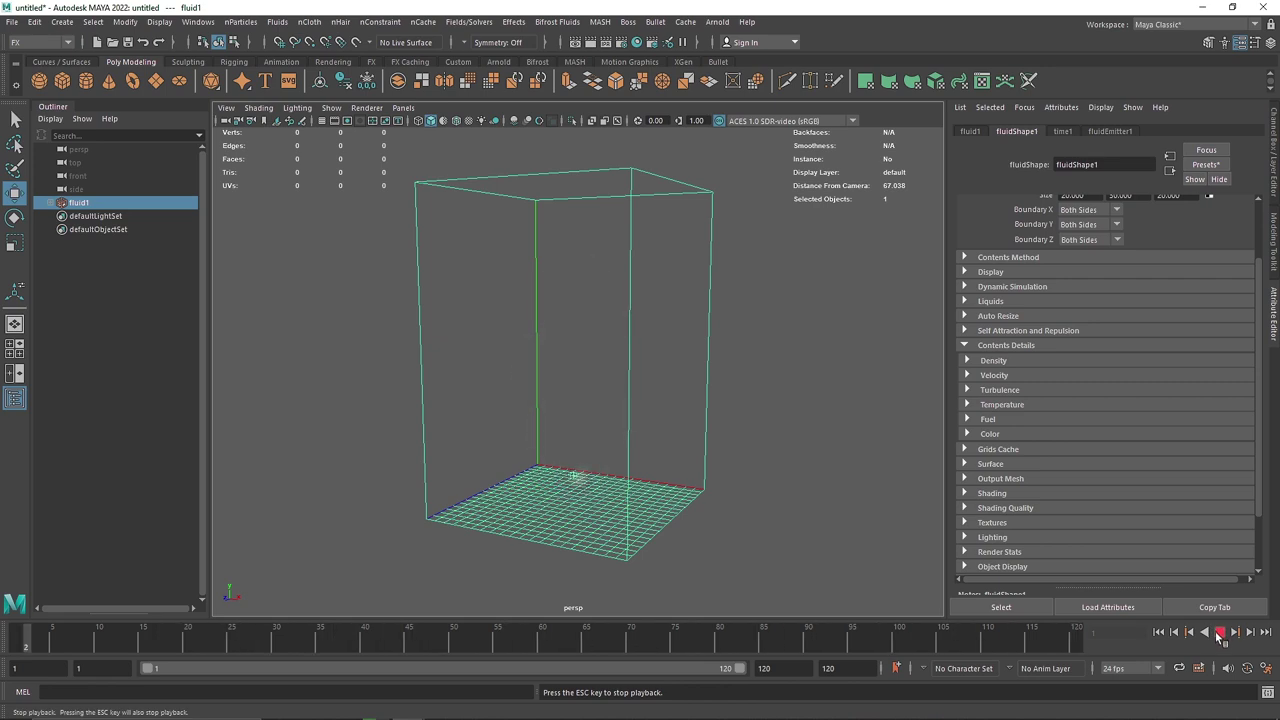
click(1219, 631)
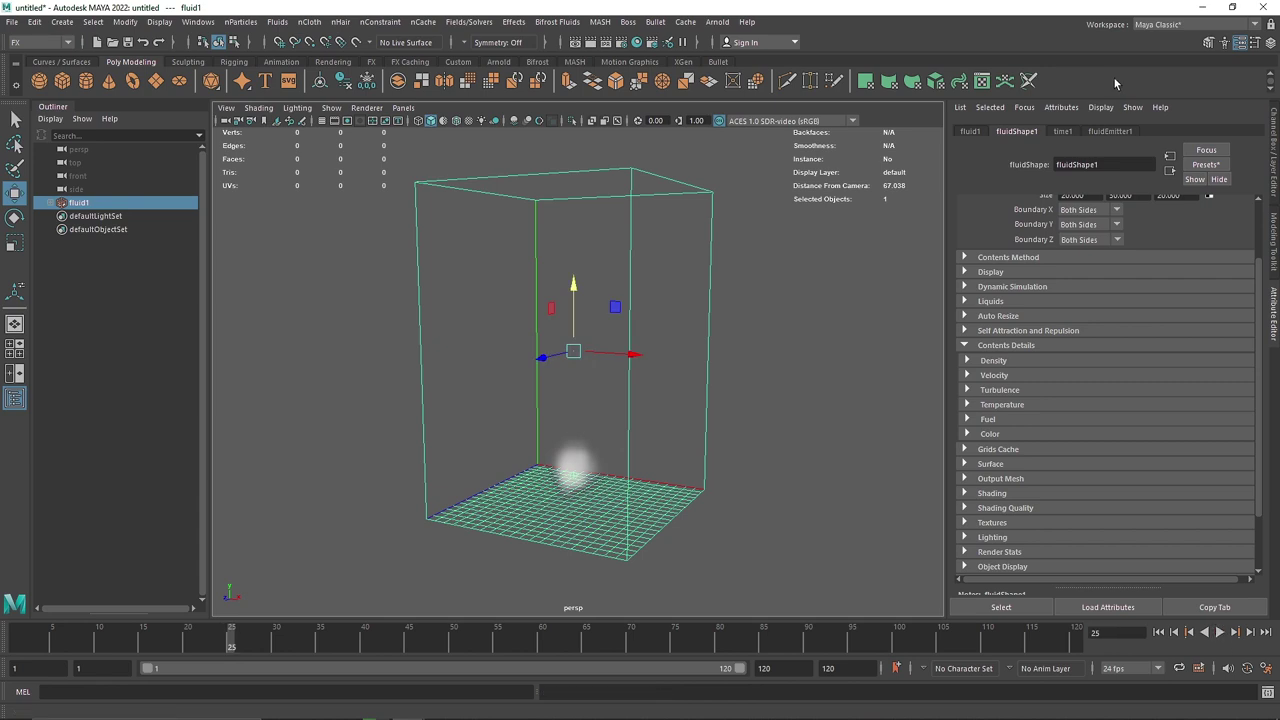
click(1110, 131)
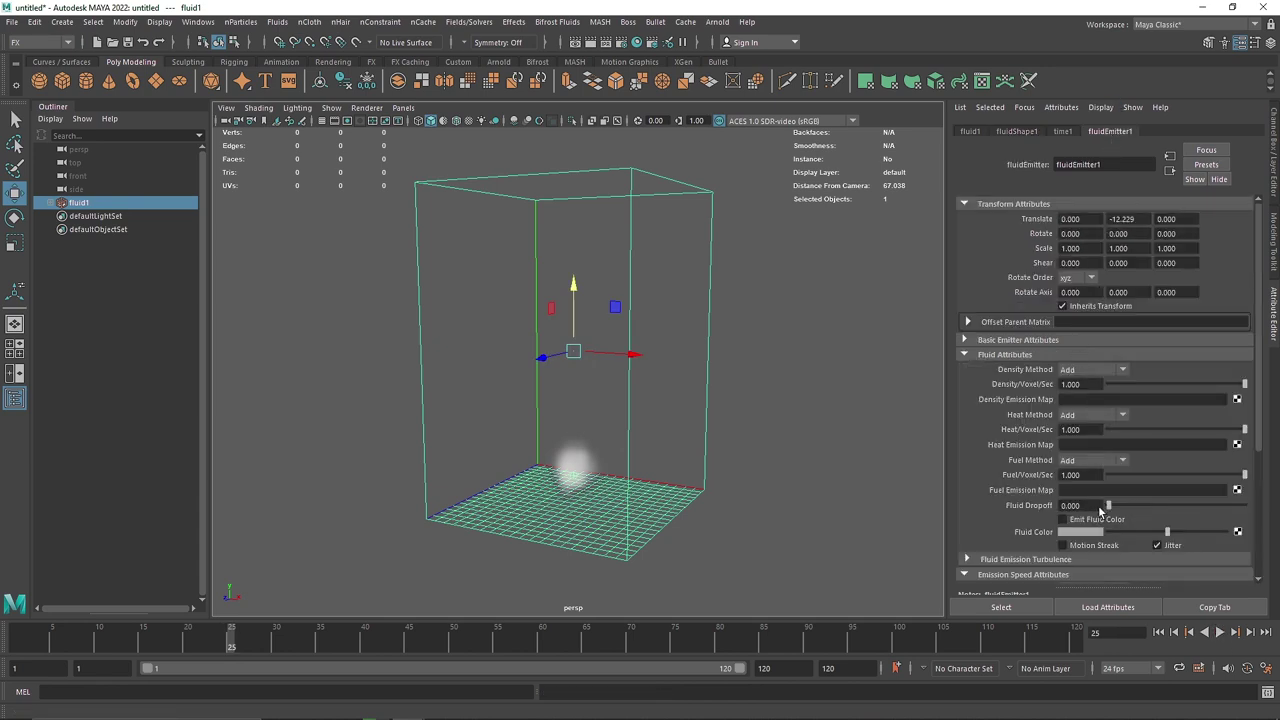
click(1020, 355)
click(1016, 131)
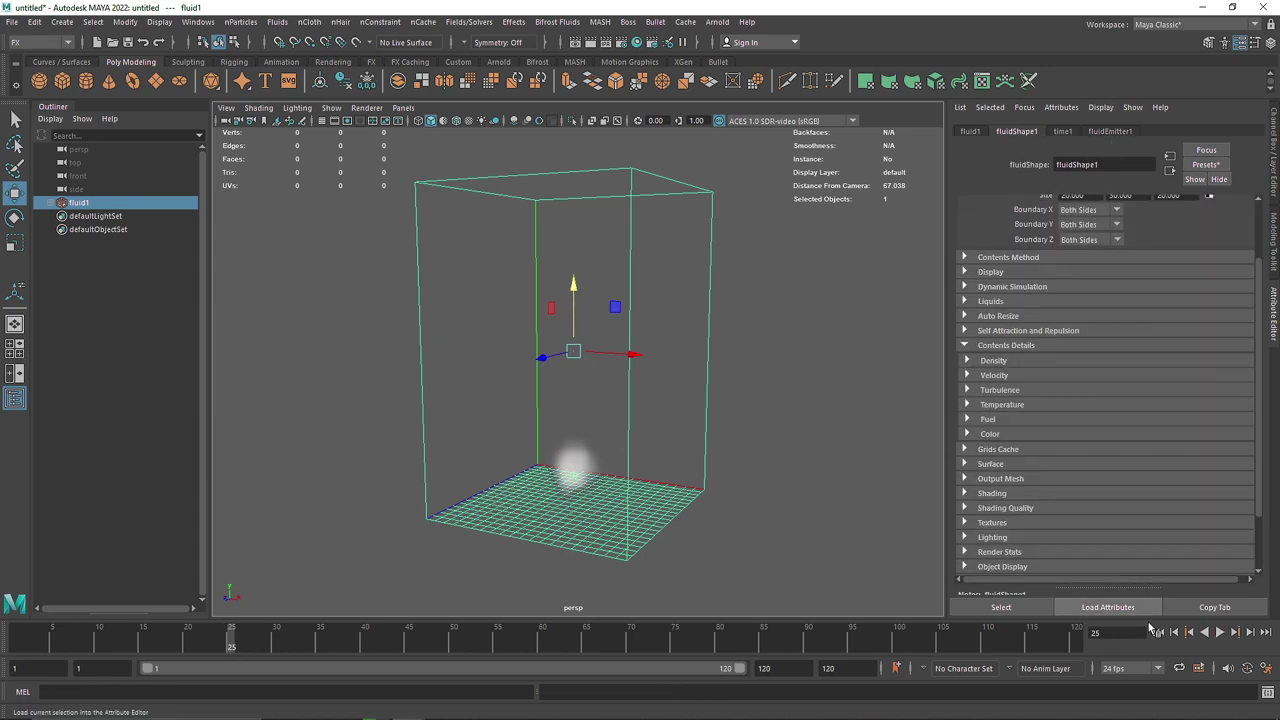
Step: Replay the simulation from the start, stop it near frame 105 and examine the smoke column
click(1190, 632)
click(1219, 632)
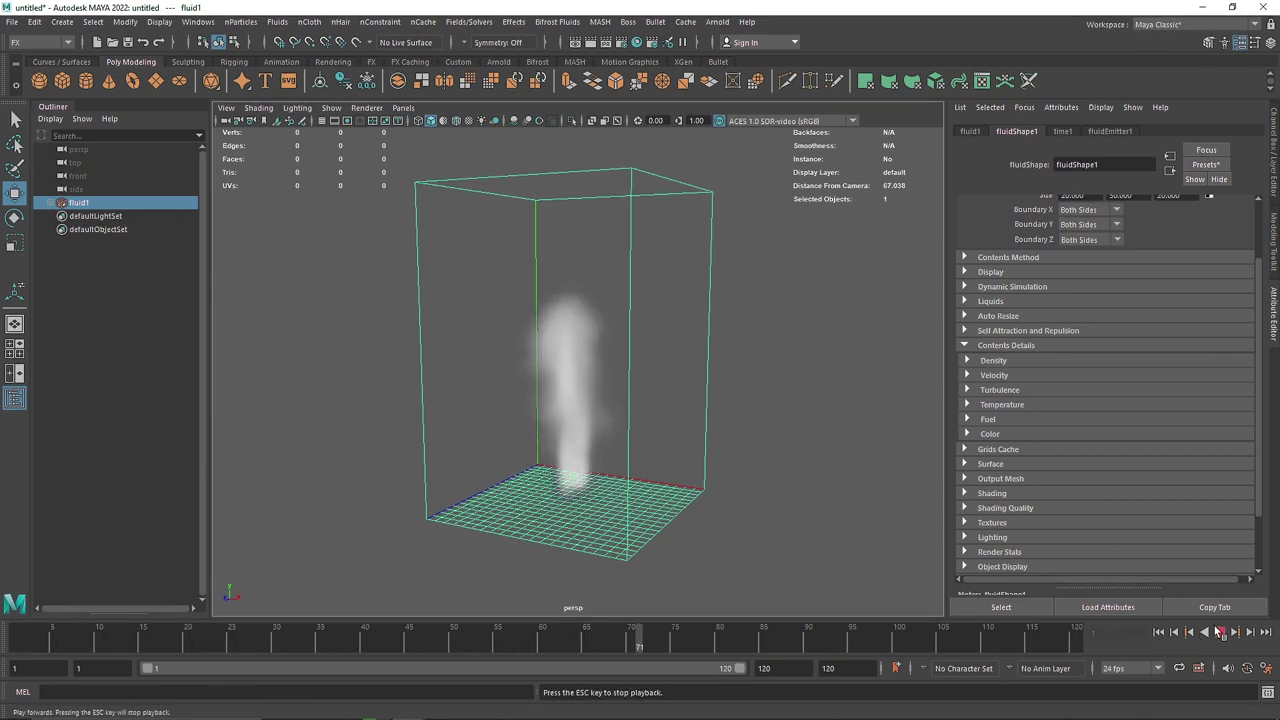
key(Escape)
alt+drag(814, 486, 800, 474)
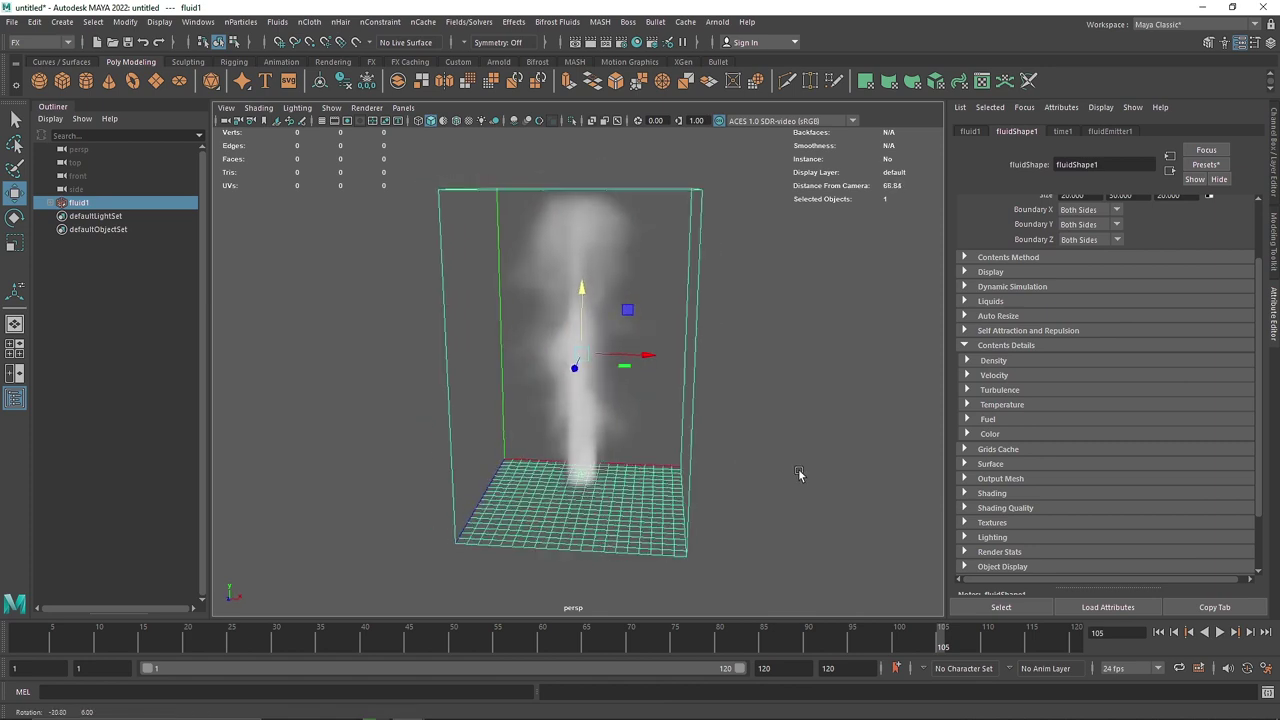
Step: Set the Incandescence Input in the fluid's shading attributes to Density
click(992, 493)
scroll(1000, 495, down, 8)
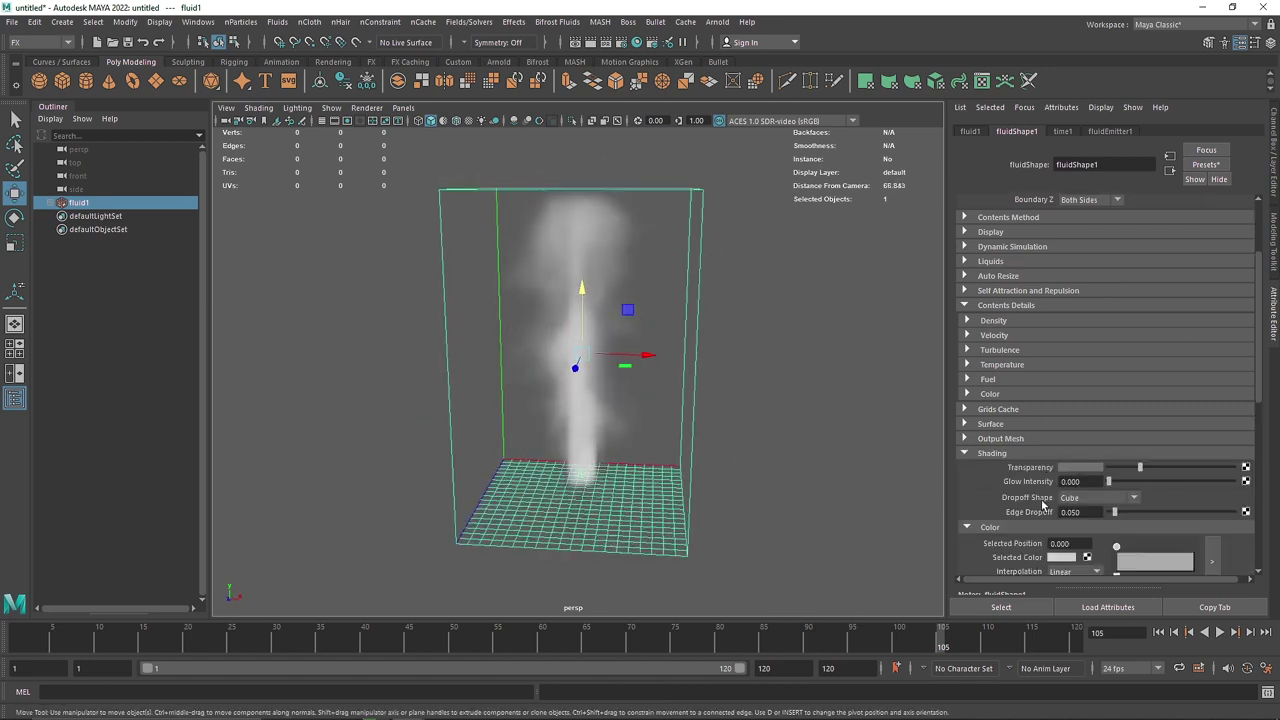
click(993, 512)
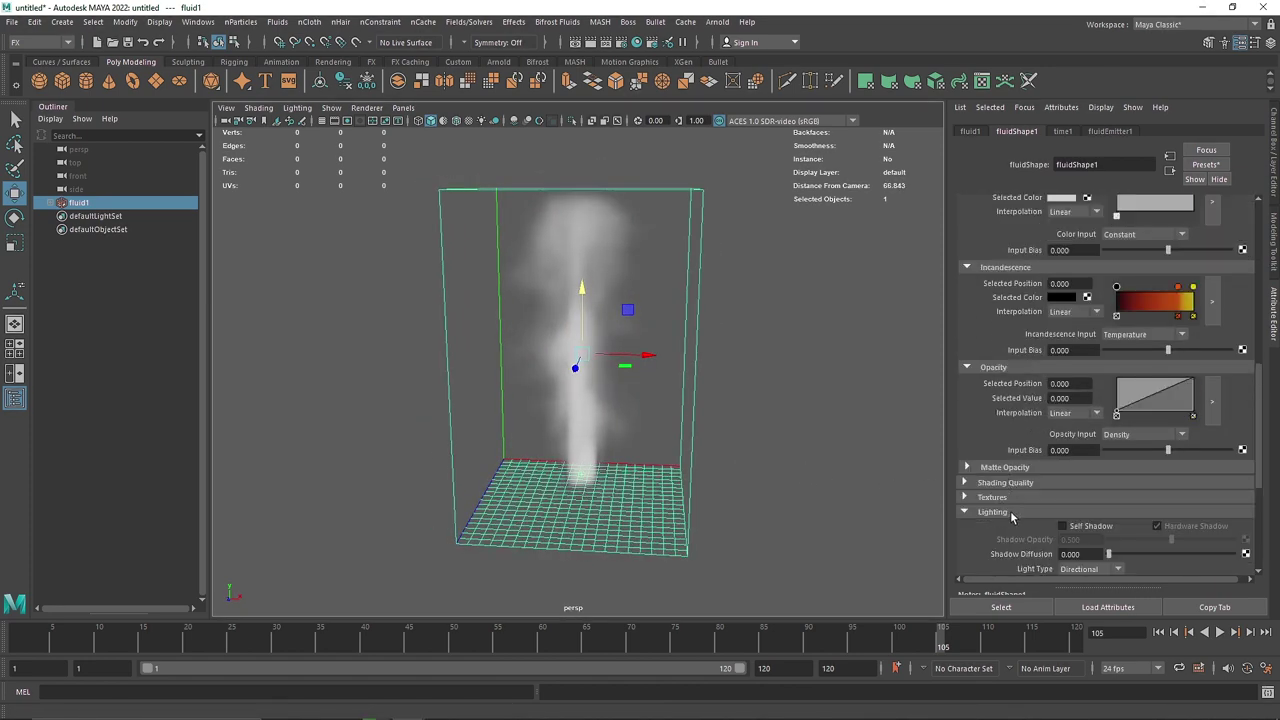
click(1008, 513)
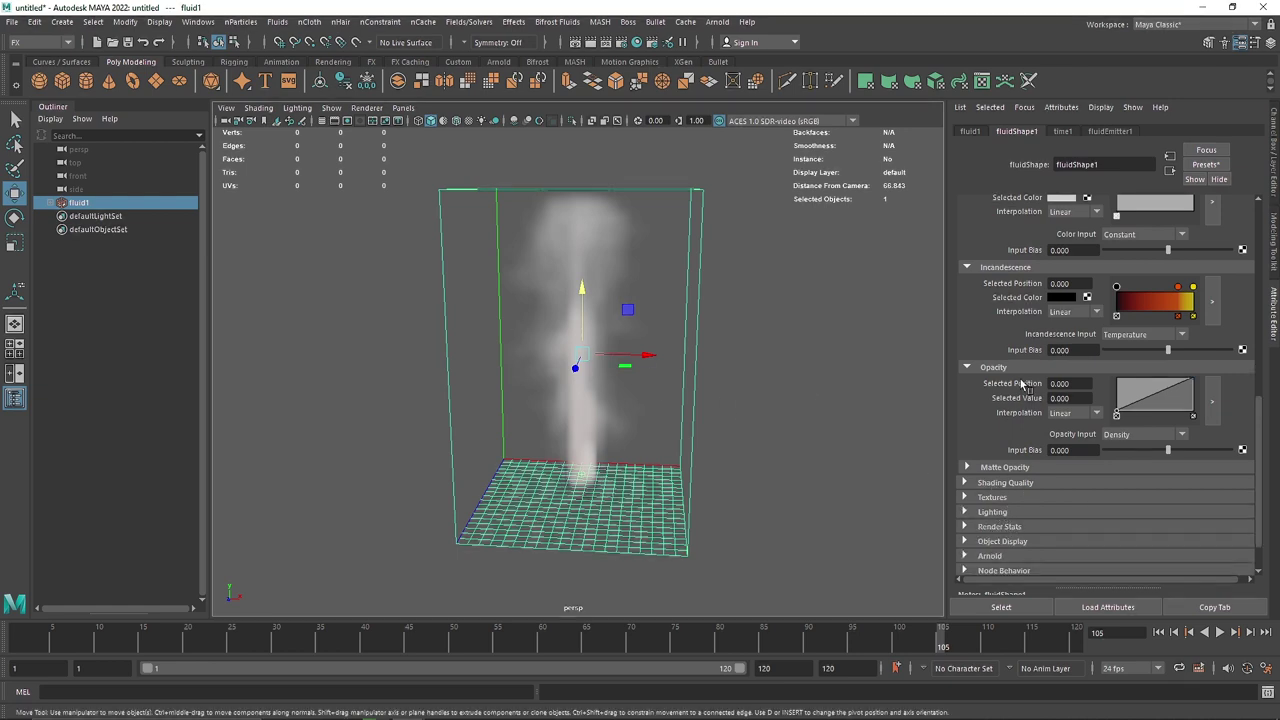
scroll(1080, 460, up, 3)
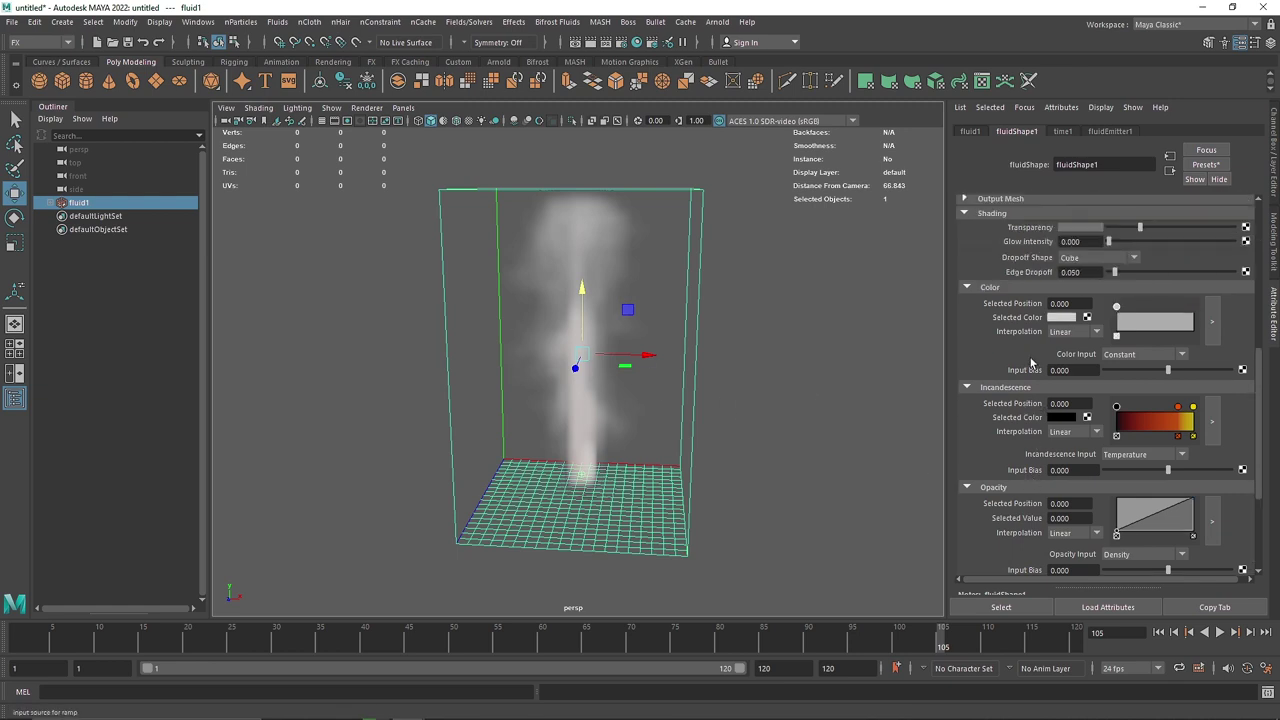
click(1122, 457)
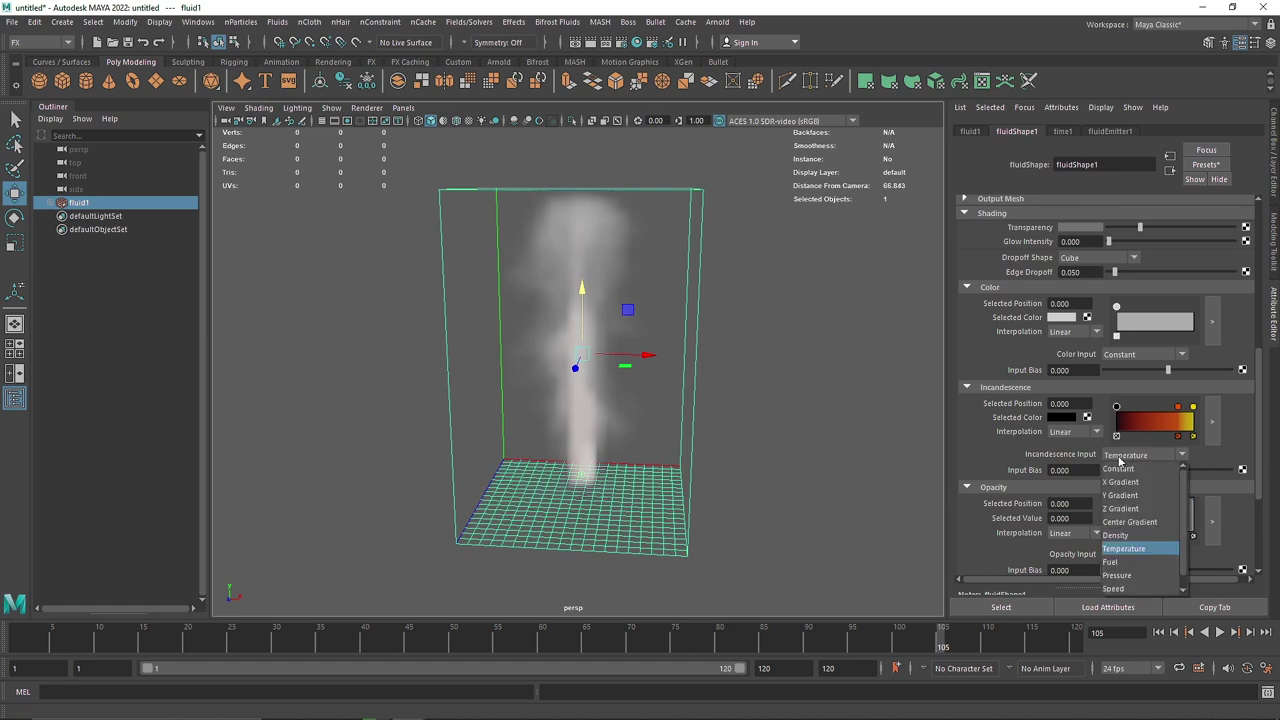
click(1128, 538)
alt+drag(571, 423, 586, 409)
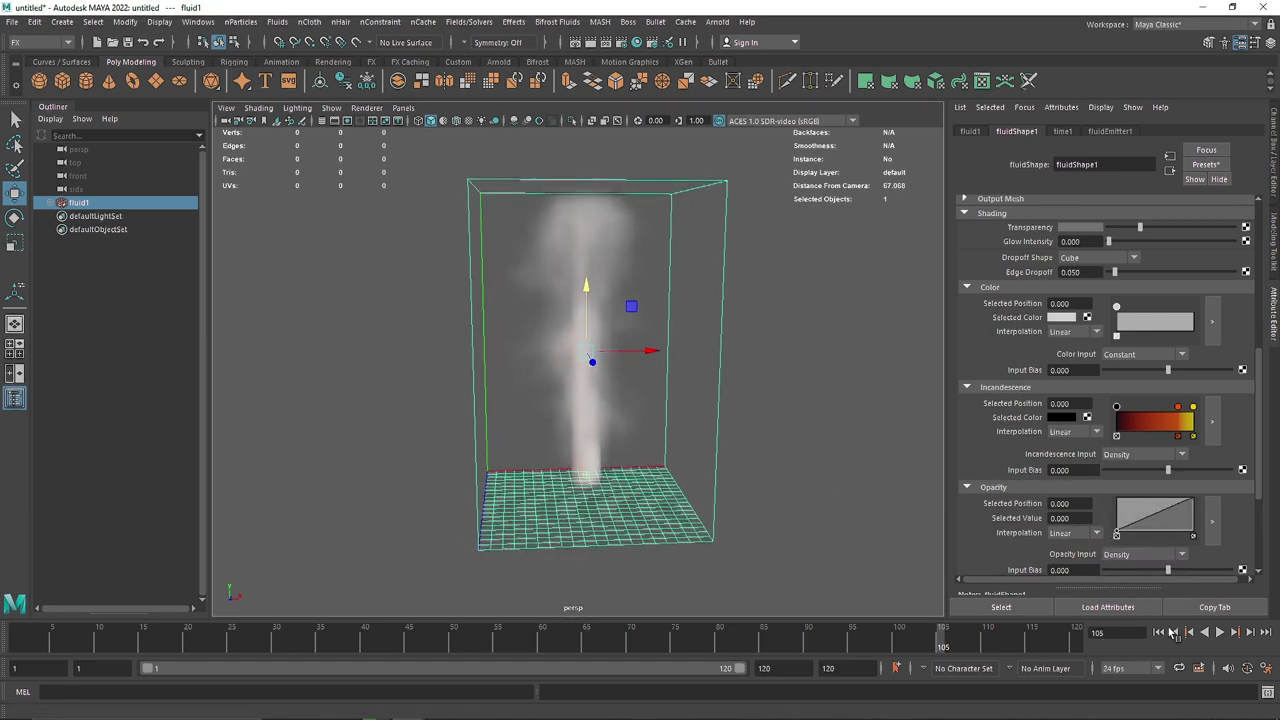
Step: Replay the simulation from the first frame and stop it at frame 54 to preview the shading
click(1160, 632)
click(1220, 632)
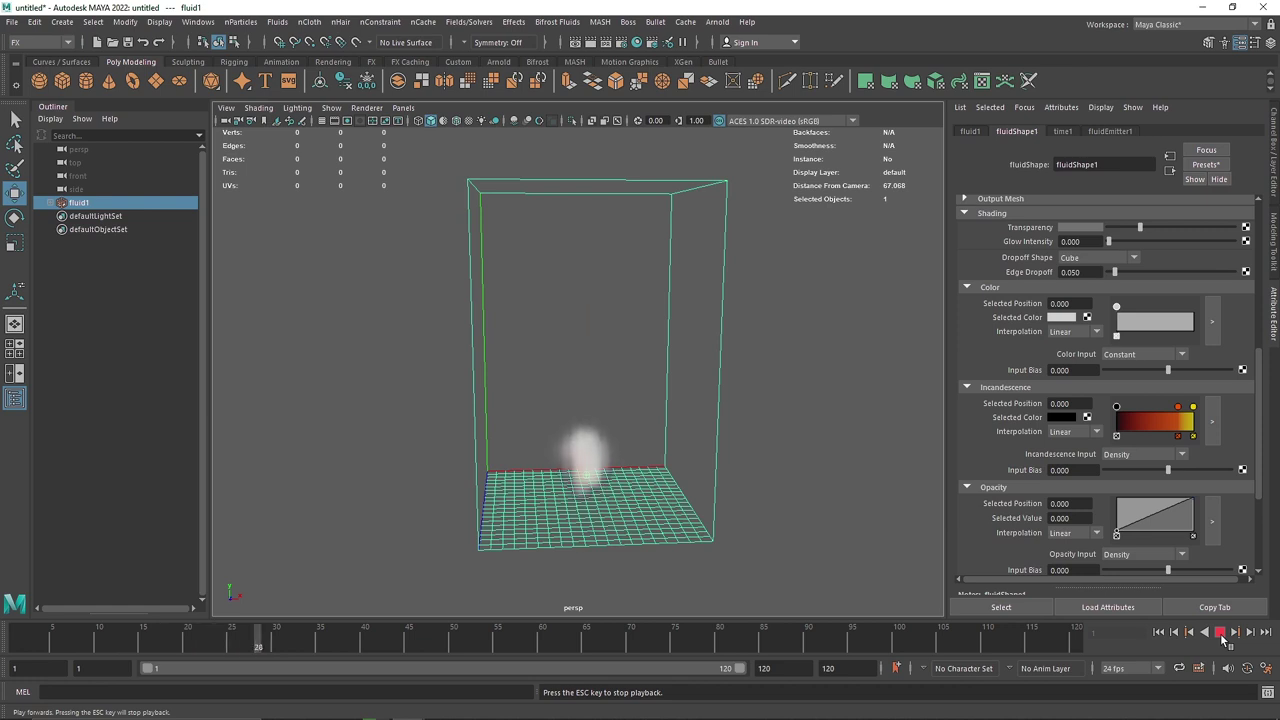
click(1220, 632)
Step: Darken the fluid's shading color to dark grey
alt+drag(562, 459, 590, 450)
click(1066, 318)
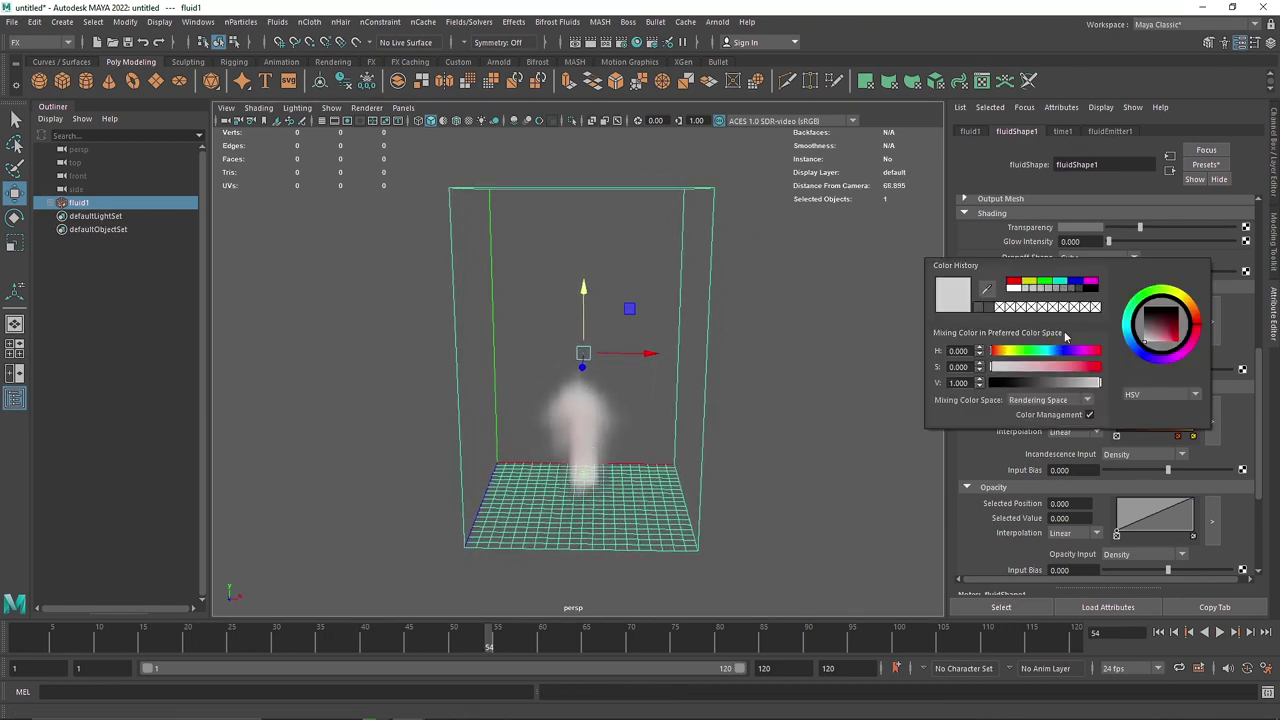
drag(1052, 384, 1028, 384)
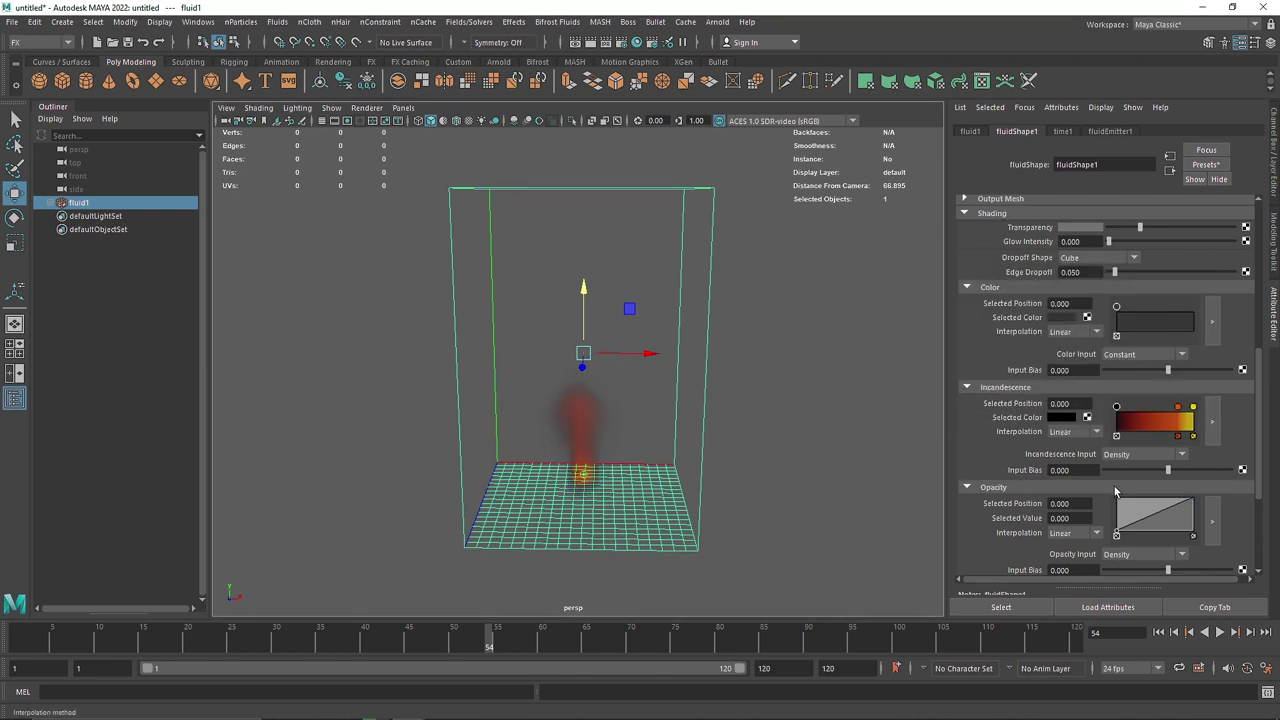
Step: Resume the simulation playback, stop it at frame 116 and examine the smoke column from another angle
click(1220, 633)
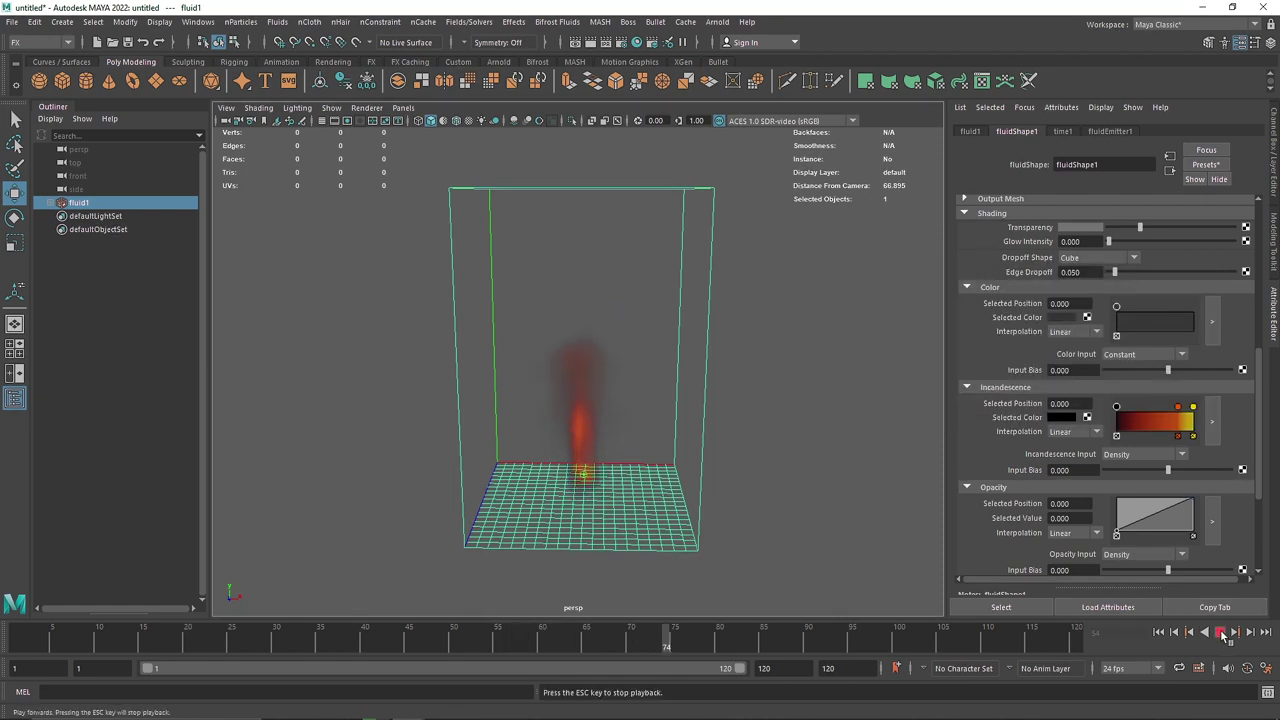
click(1222, 634)
key(w)
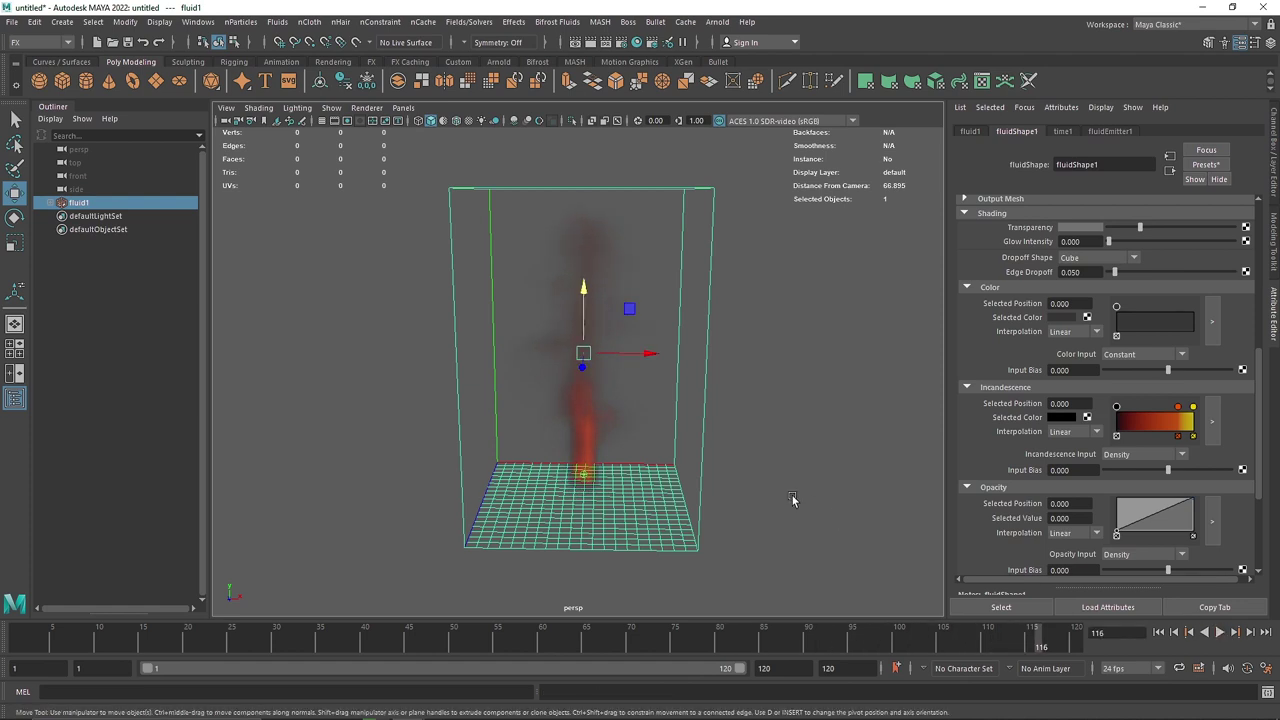
alt+drag(797, 503, 709, 477)
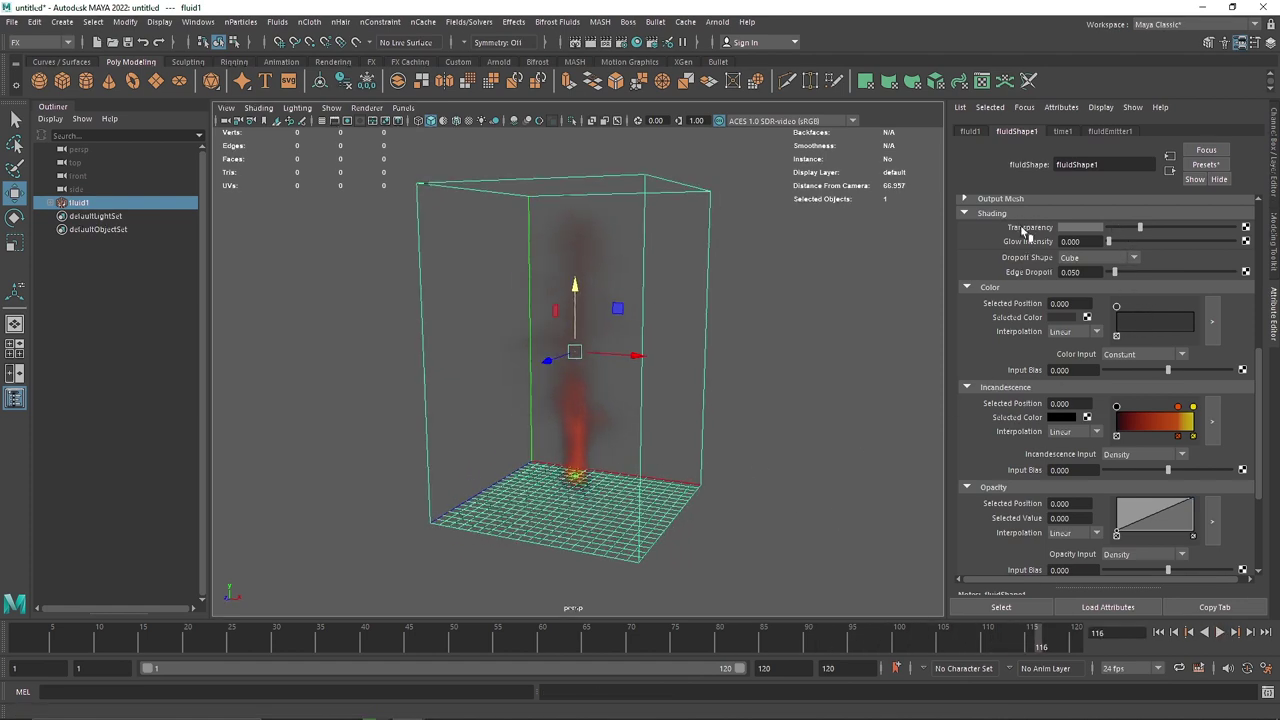
Step: Lower the fluid's shading Transparency to near black and check its dark grey shading color
scroll(1030, 252, up, 1)
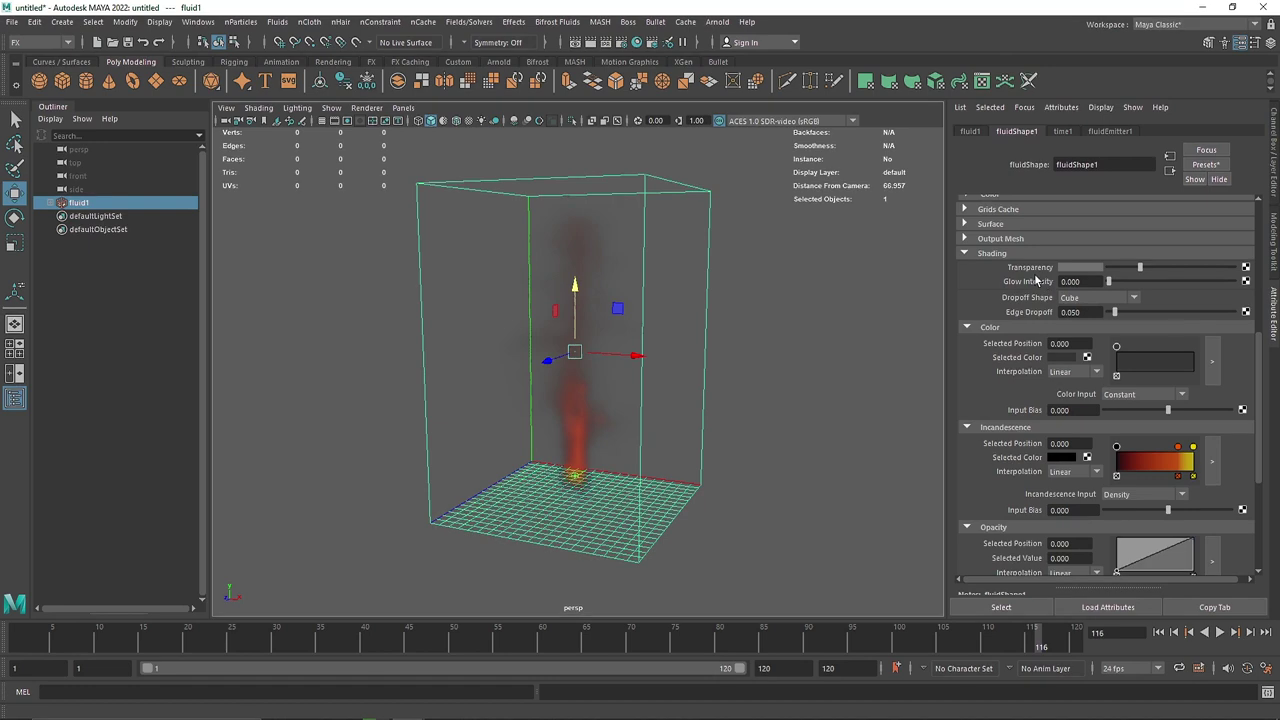
drag(1145, 265, 1117, 267)
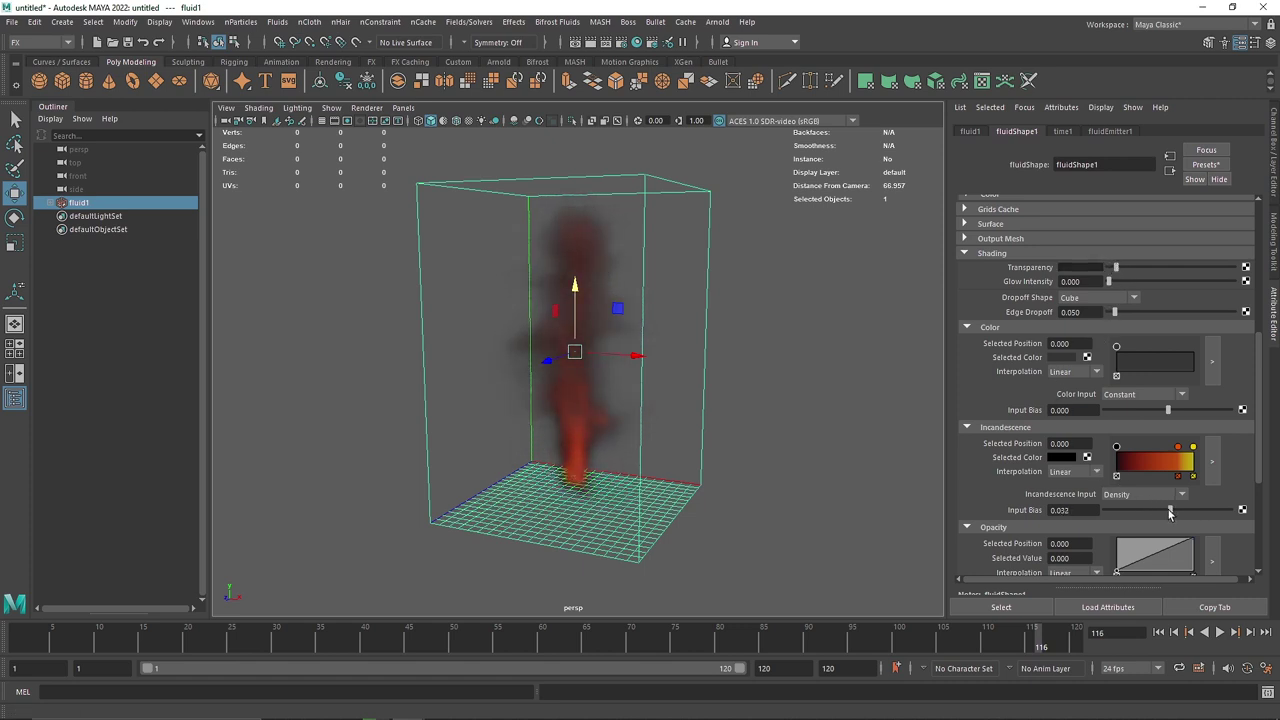
scroll(1118, 345, up, 2)
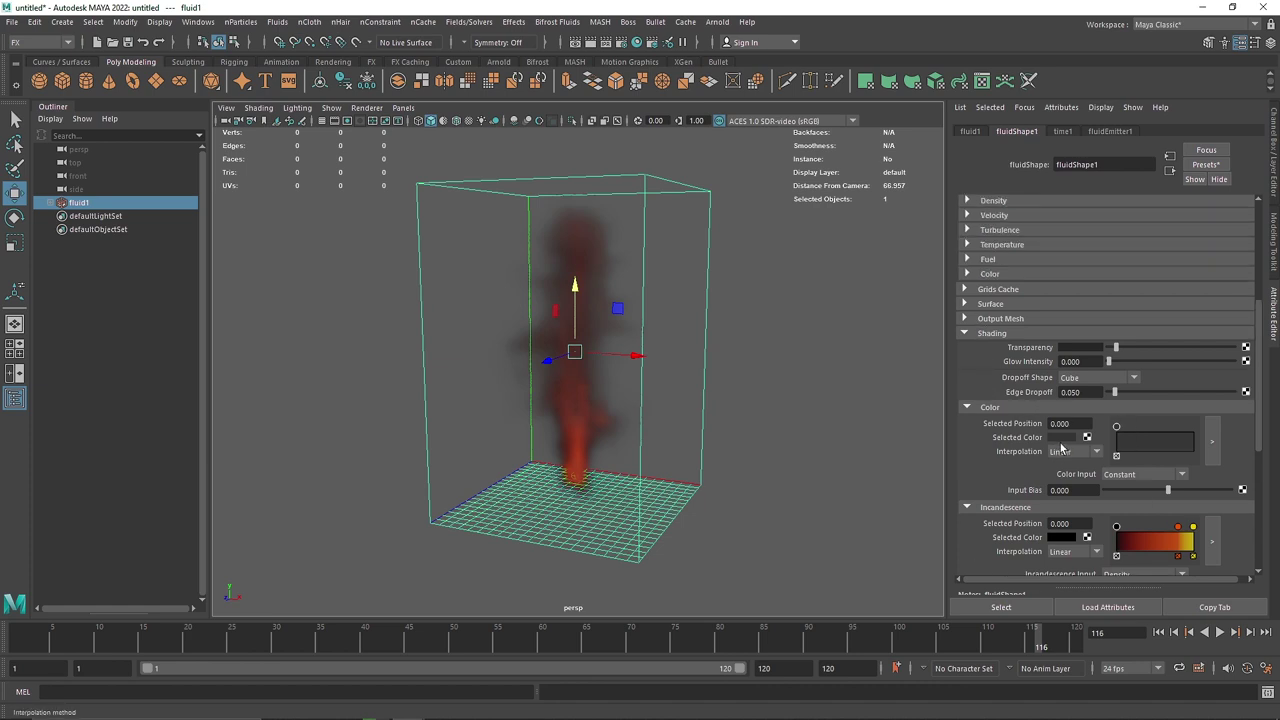
click(1062, 439)
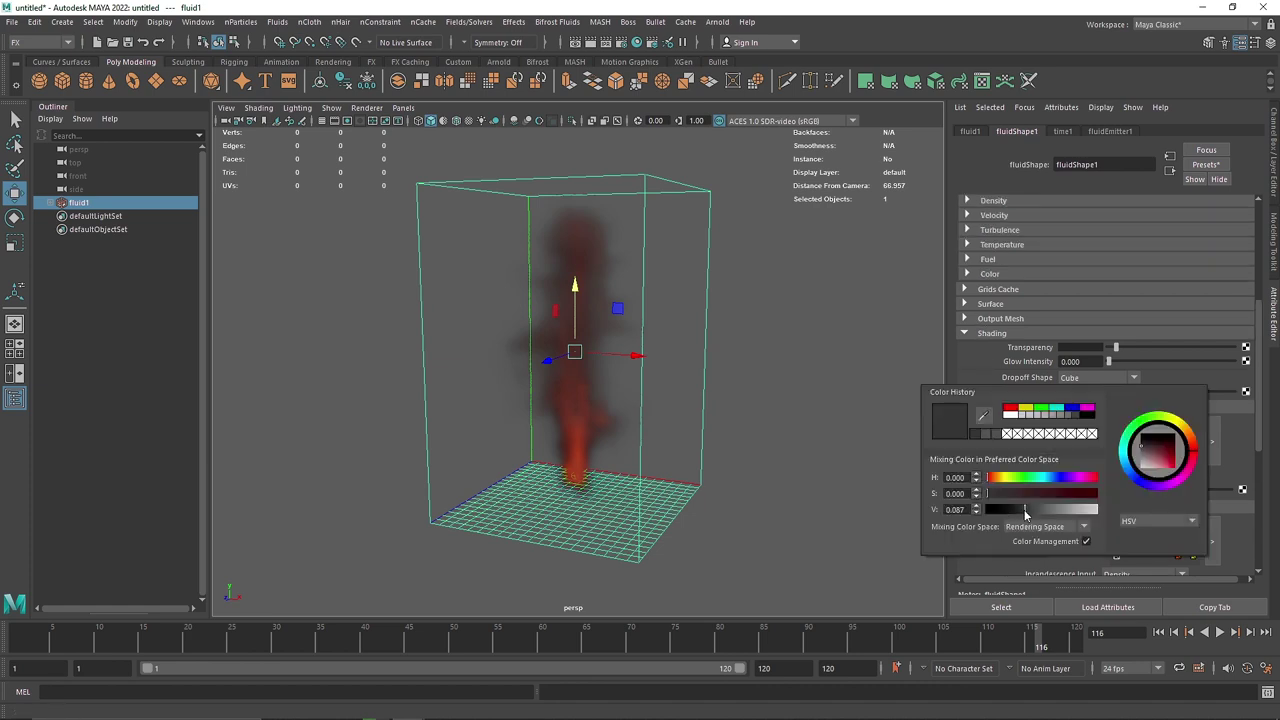
click(984, 333)
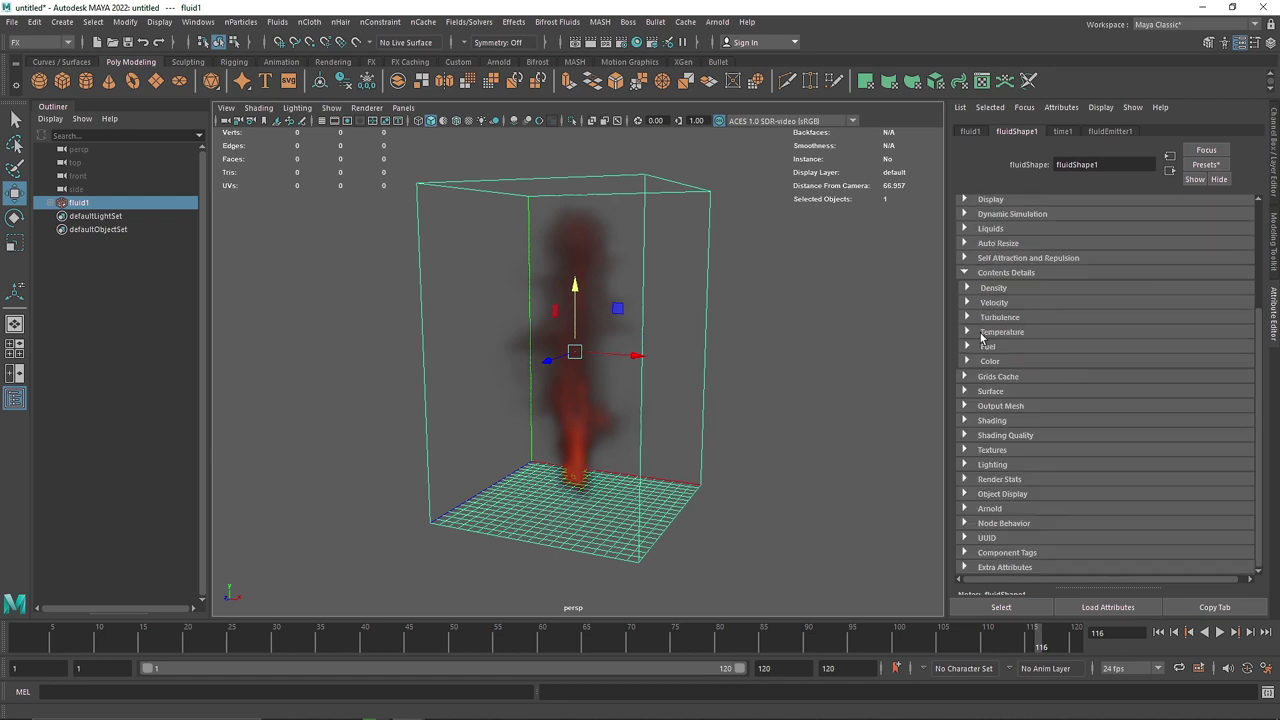
Step: Set the fluid container's Base Resolution to 50
scroll(985, 340, up, 2)
scroll(1040, 270, up, 1)
double_click(1068, 245)
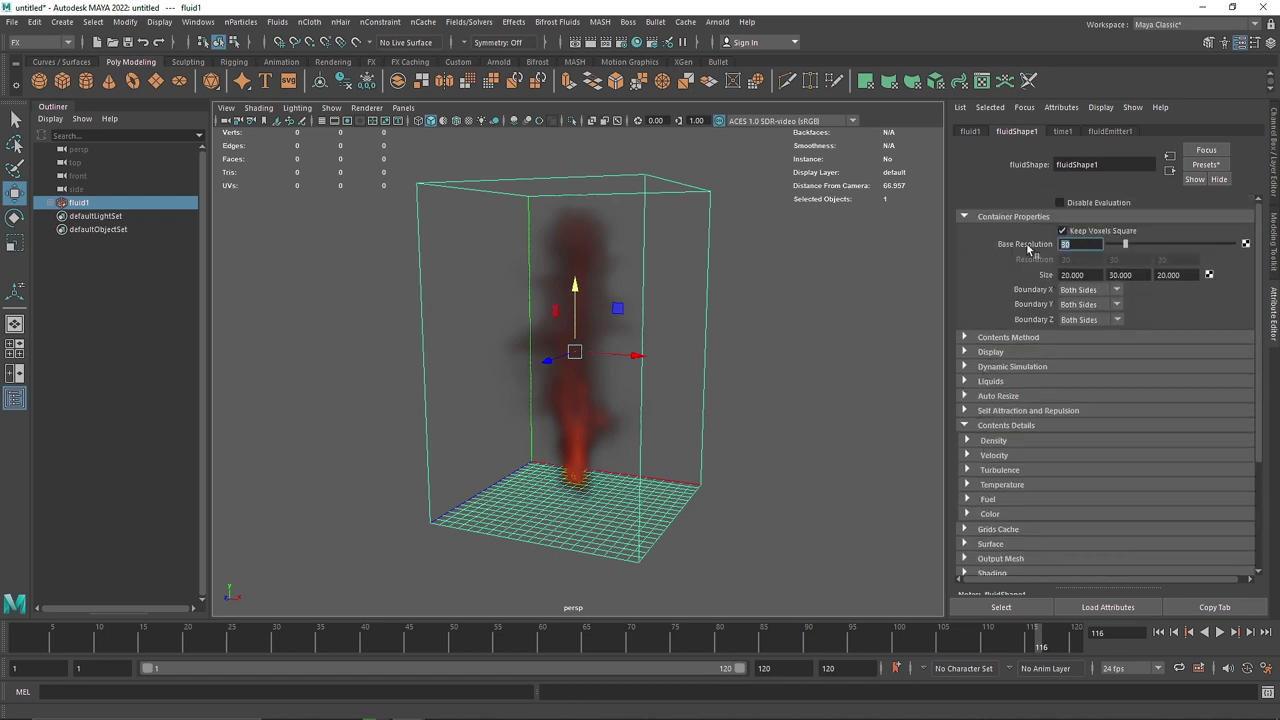
key(Return)
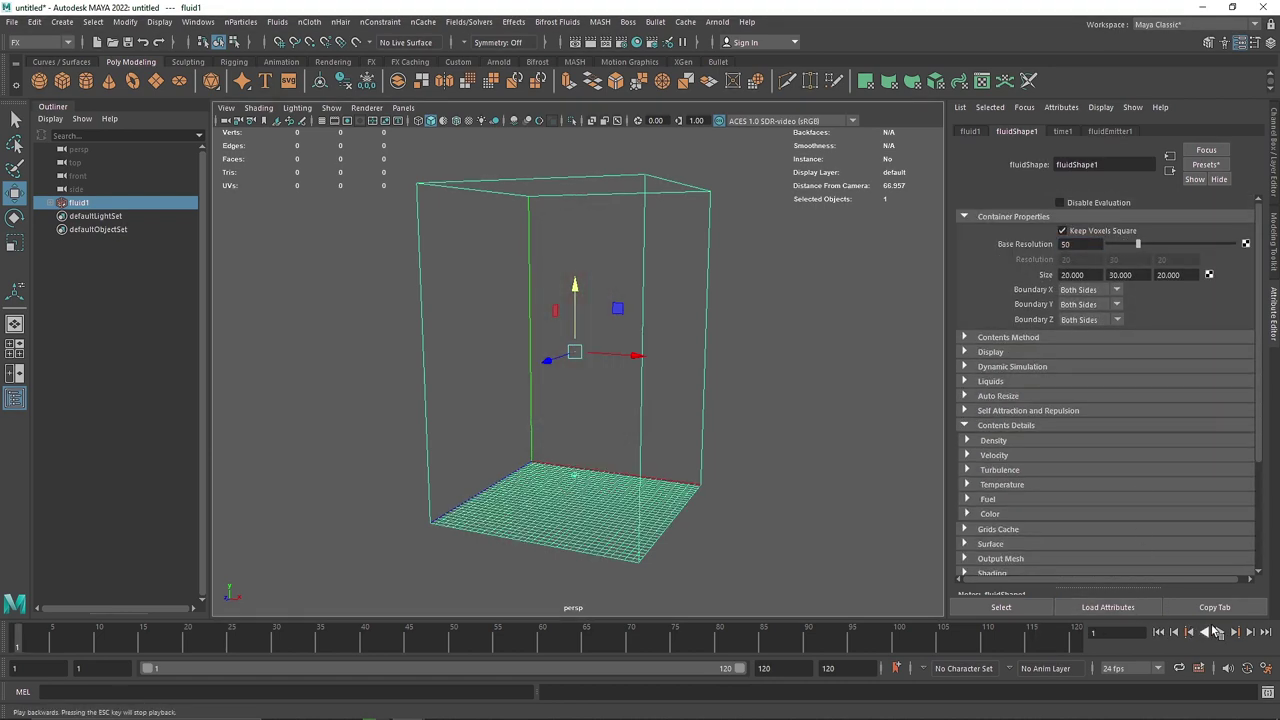
Step: Play the simulation from the first frame, stop it at frame 86 and examine the finer smoke column
click(1220, 632)
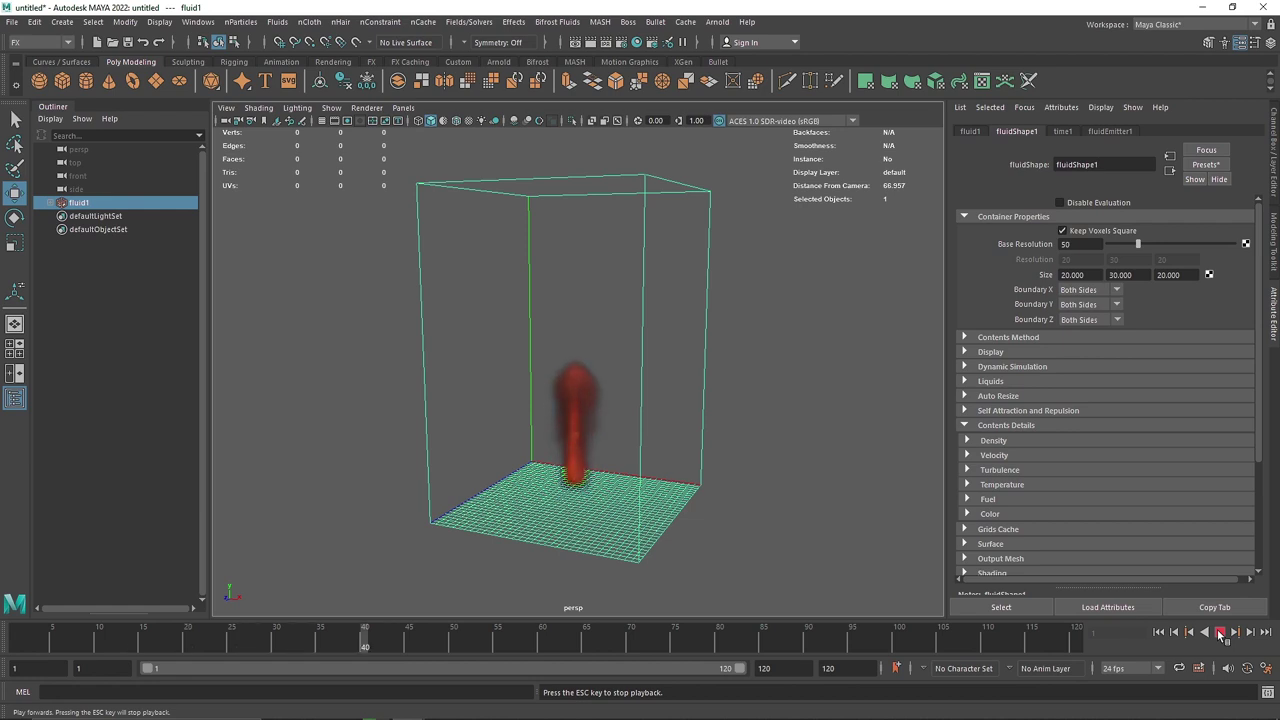
key(w)
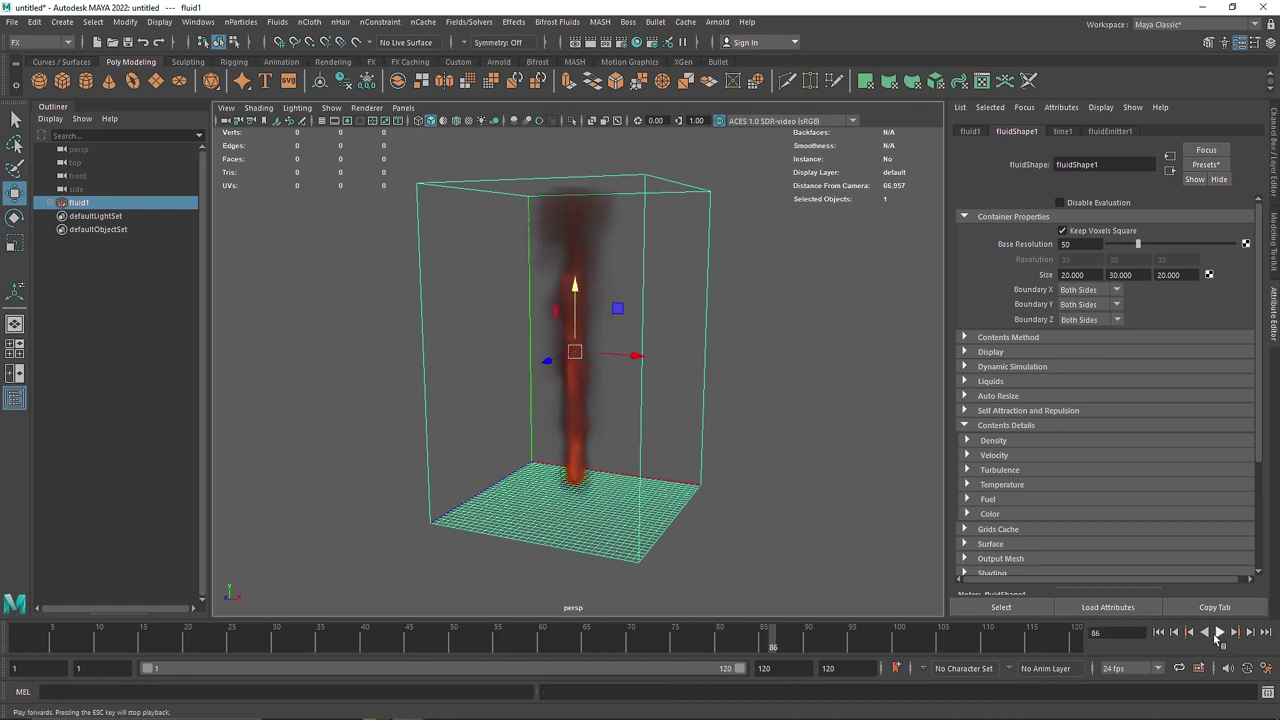
click(1220, 632)
alt+drag(559, 356, 633, 383)
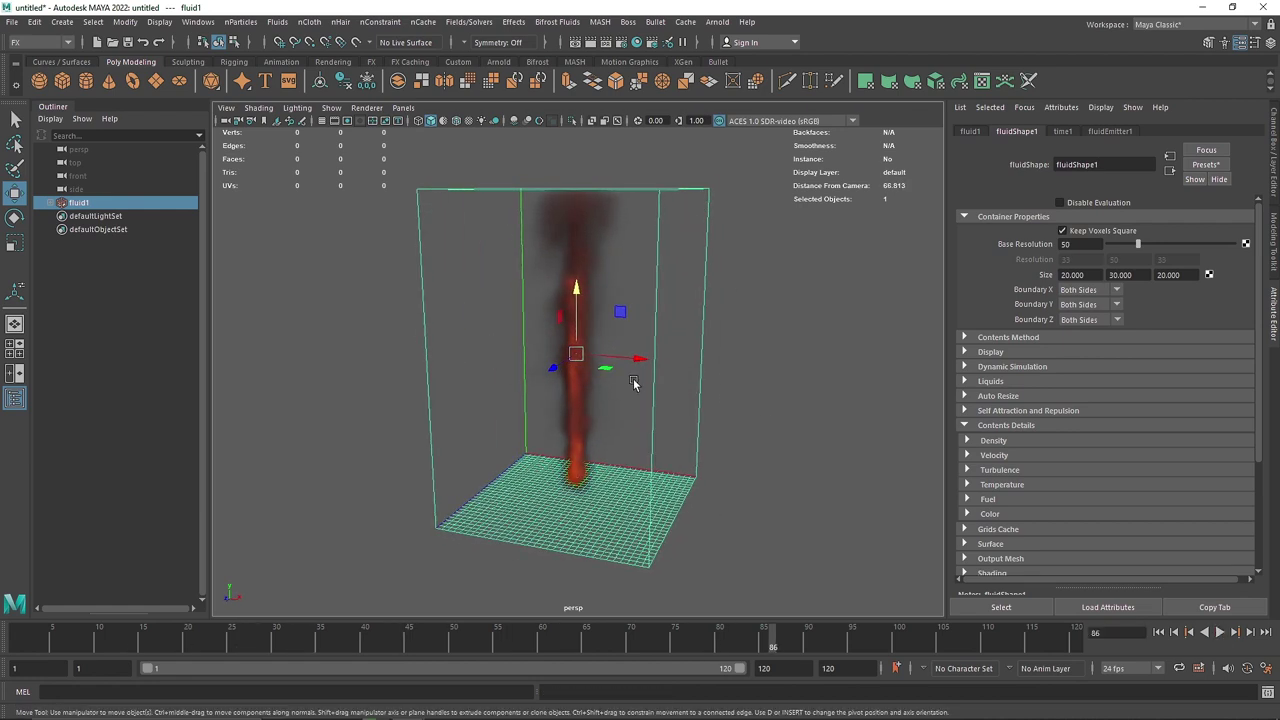
Step: Lower the Buoyancy in the fluid's density settings
click(967, 440)
click(1073, 470)
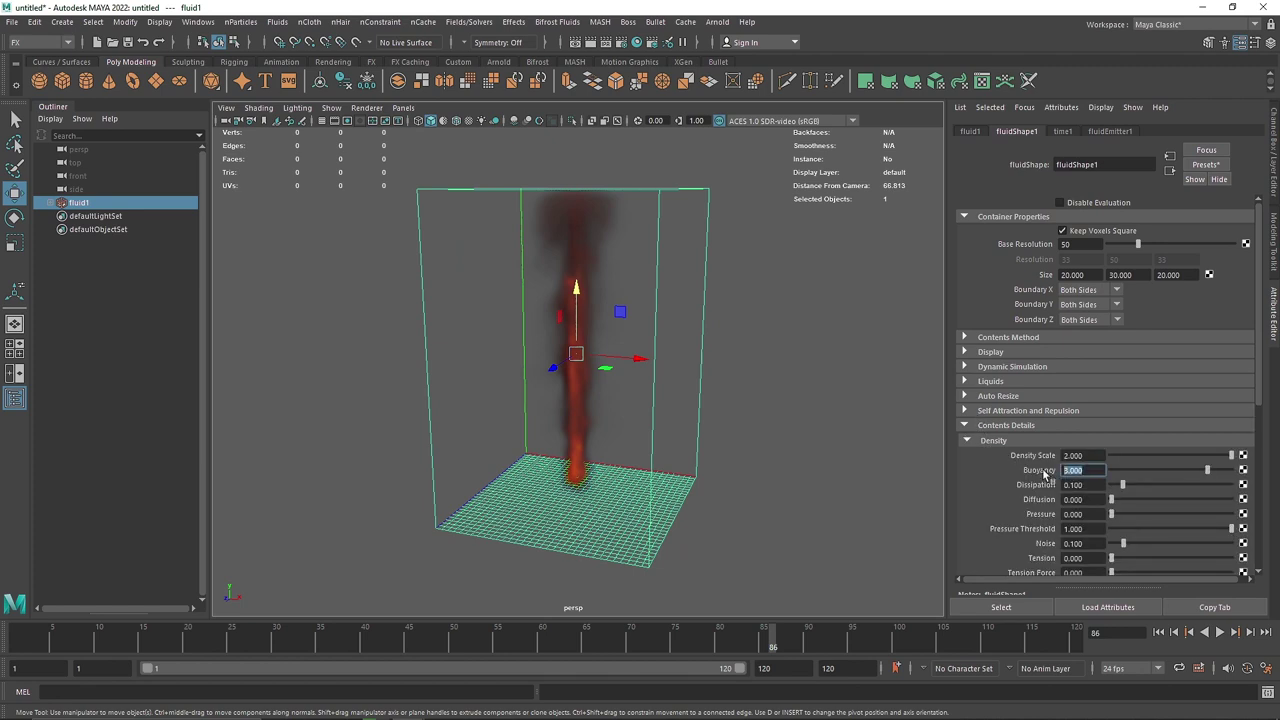
key(Return)
click(1010, 441)
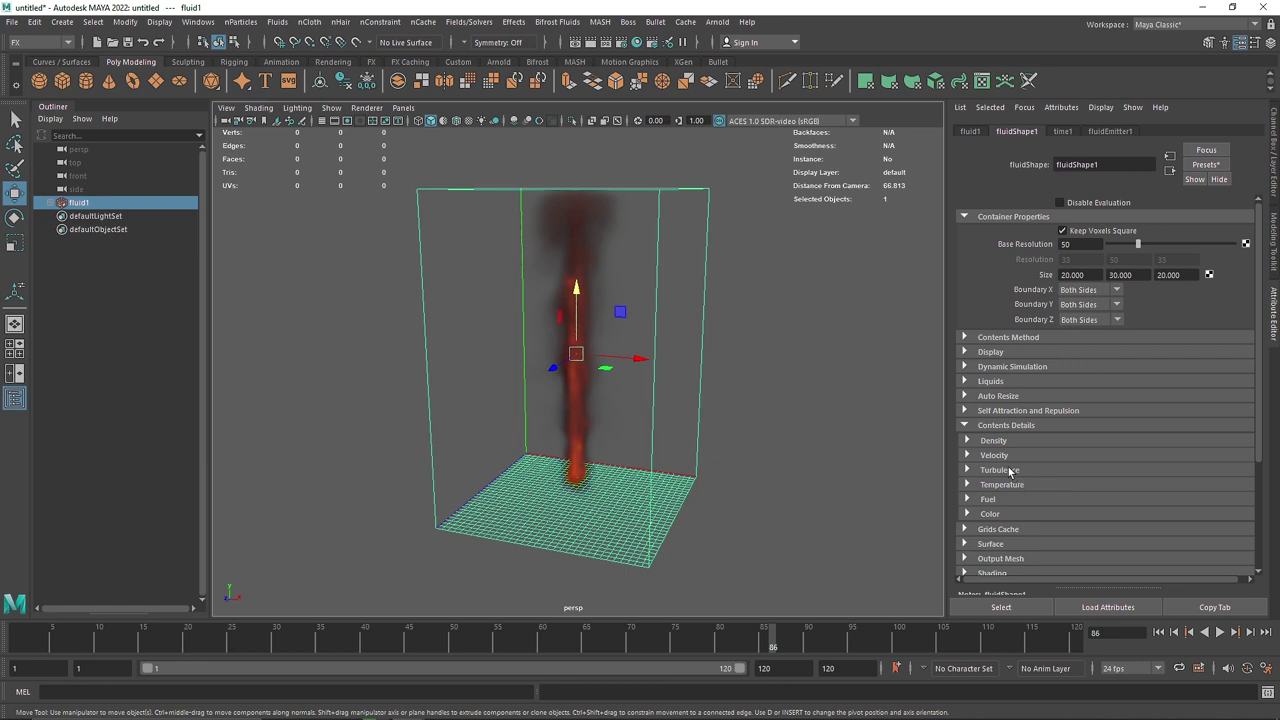
Step: Look through the Turbulence and Temperature settings, and replay the simulation from the start, stopping at frame 29
click(1010, 470)
click(1010, 470)
click(1012, 484)
click(1025, 485)
click(1220, 632)
click(1158, 632)
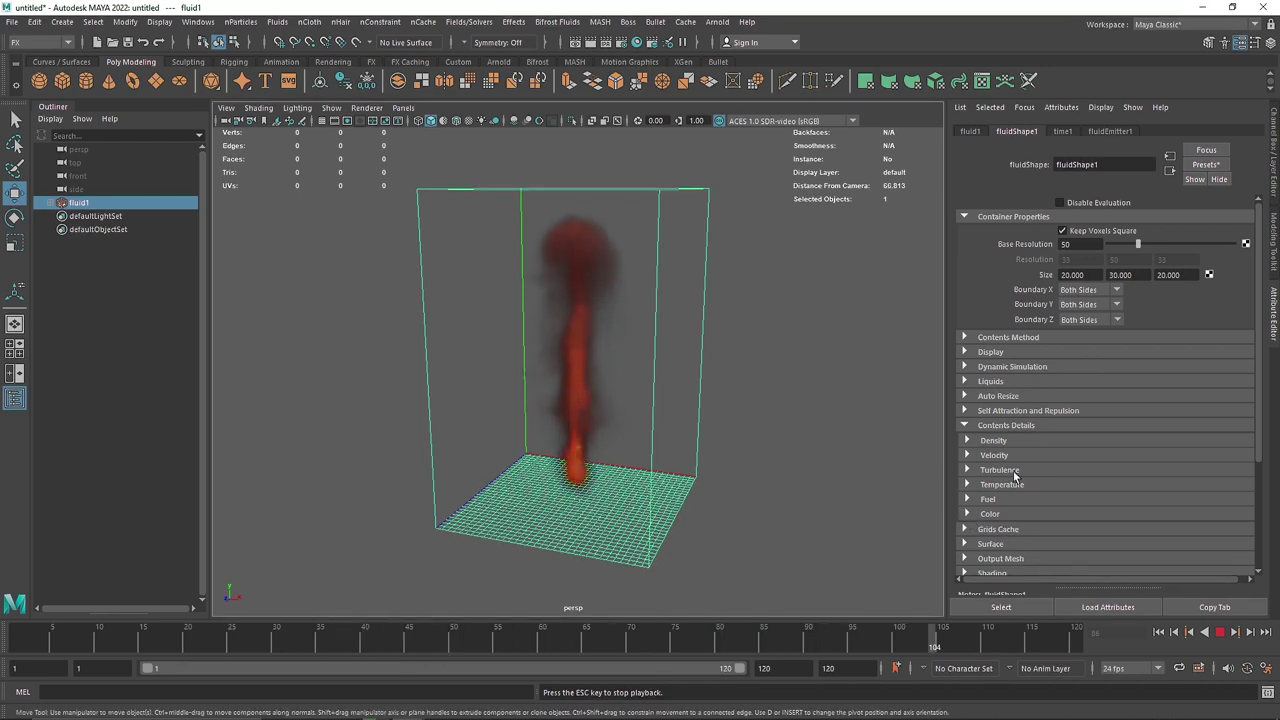
key(Escape)
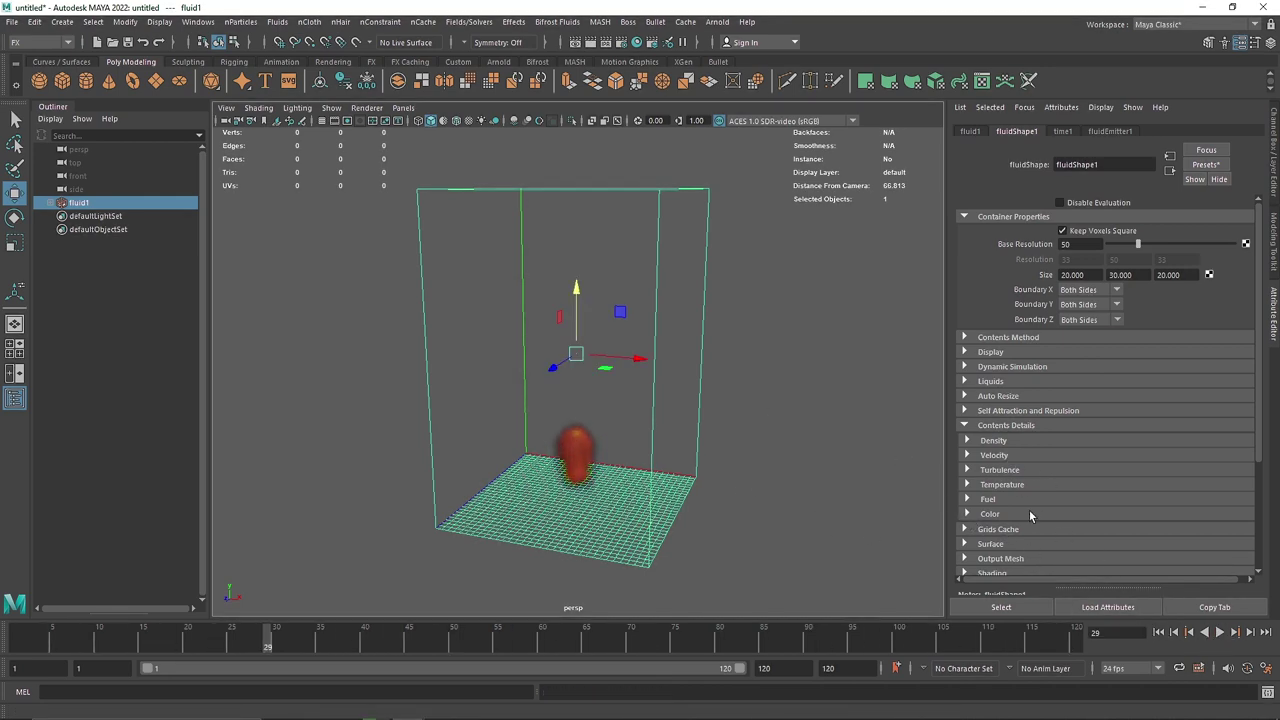
Step: Review the fluid's Temperature settings, and replay the simulation from the first frame to frame 115
click(1012, 485)
click(1078, 529)
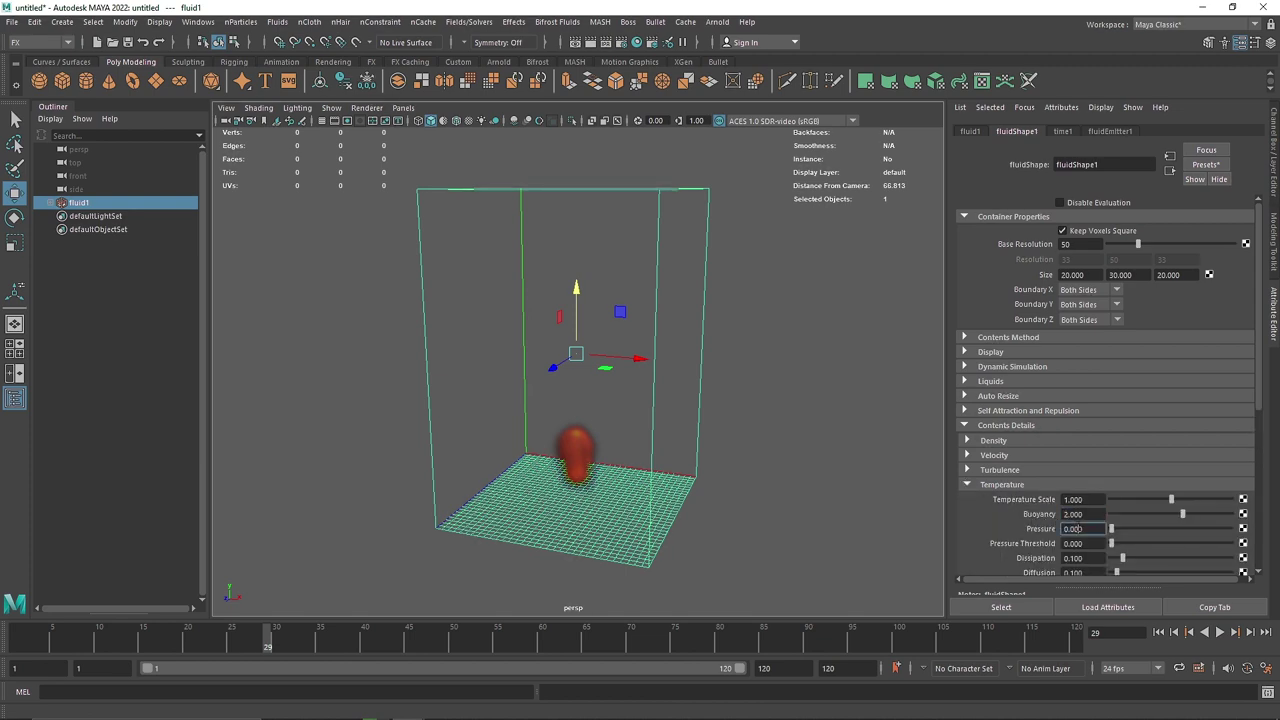
click(992, 485)
click(1158, 632)
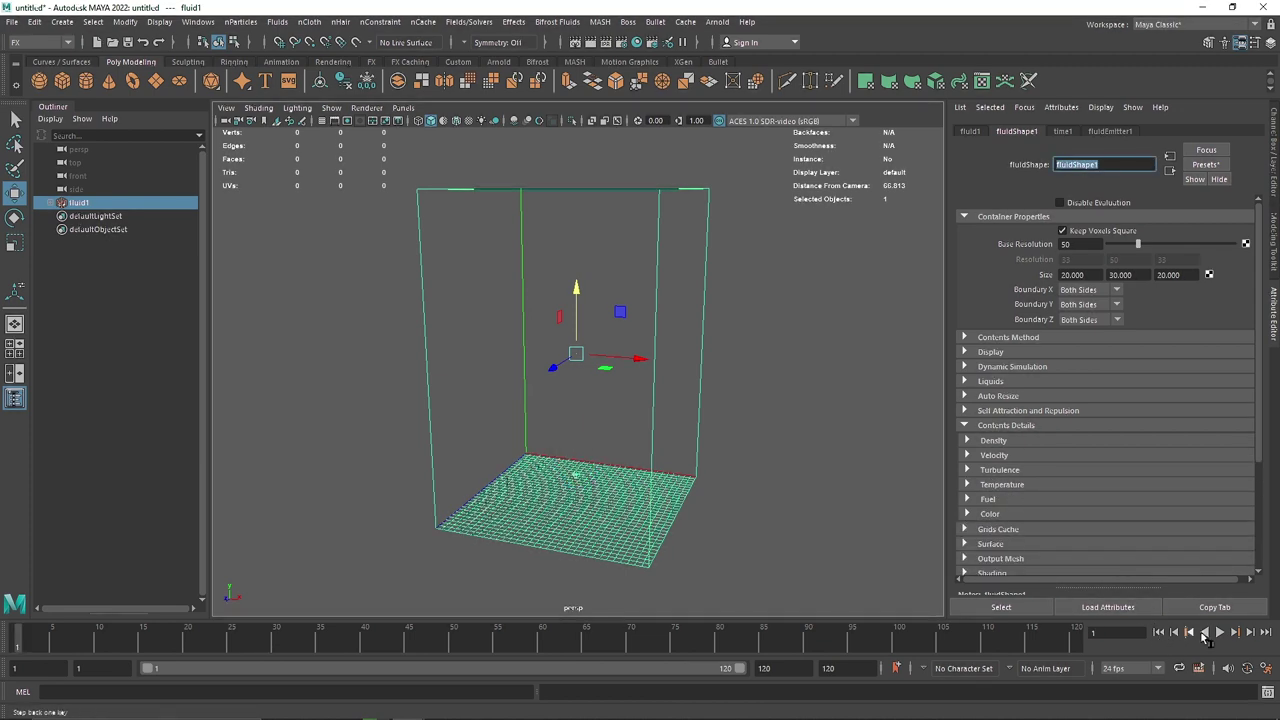
click(1220, 632)
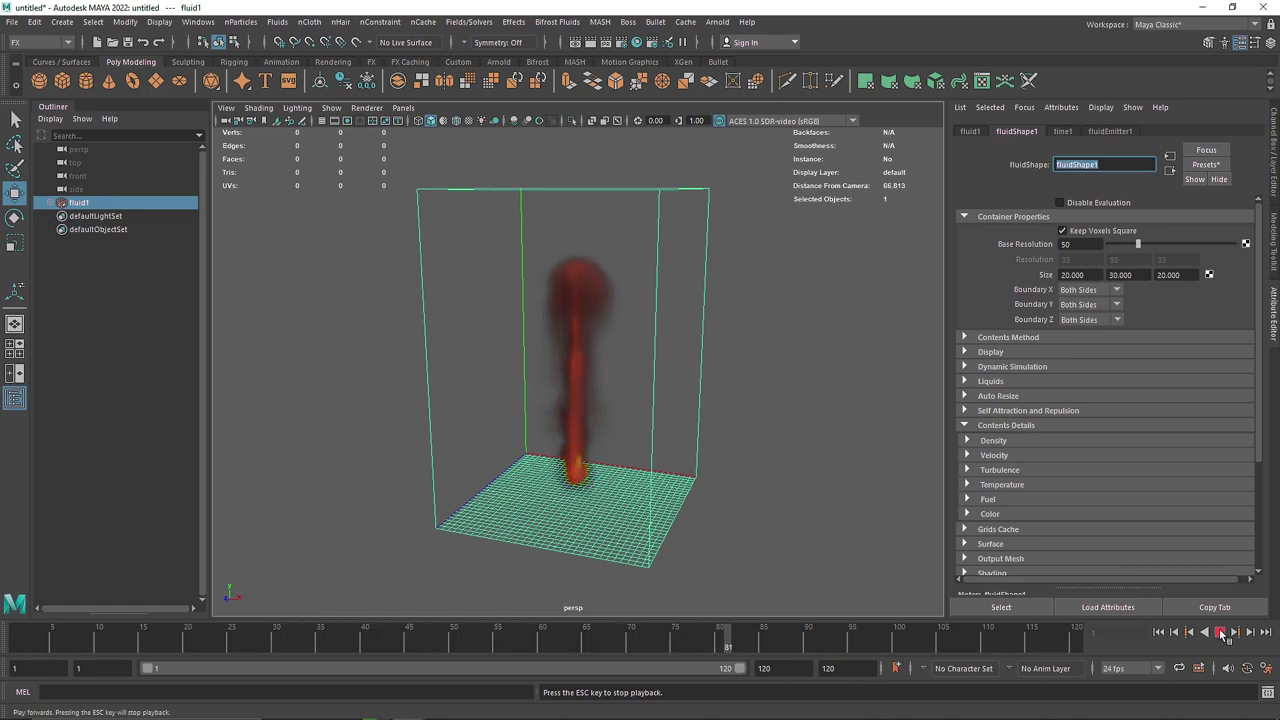
click(1224, 633)
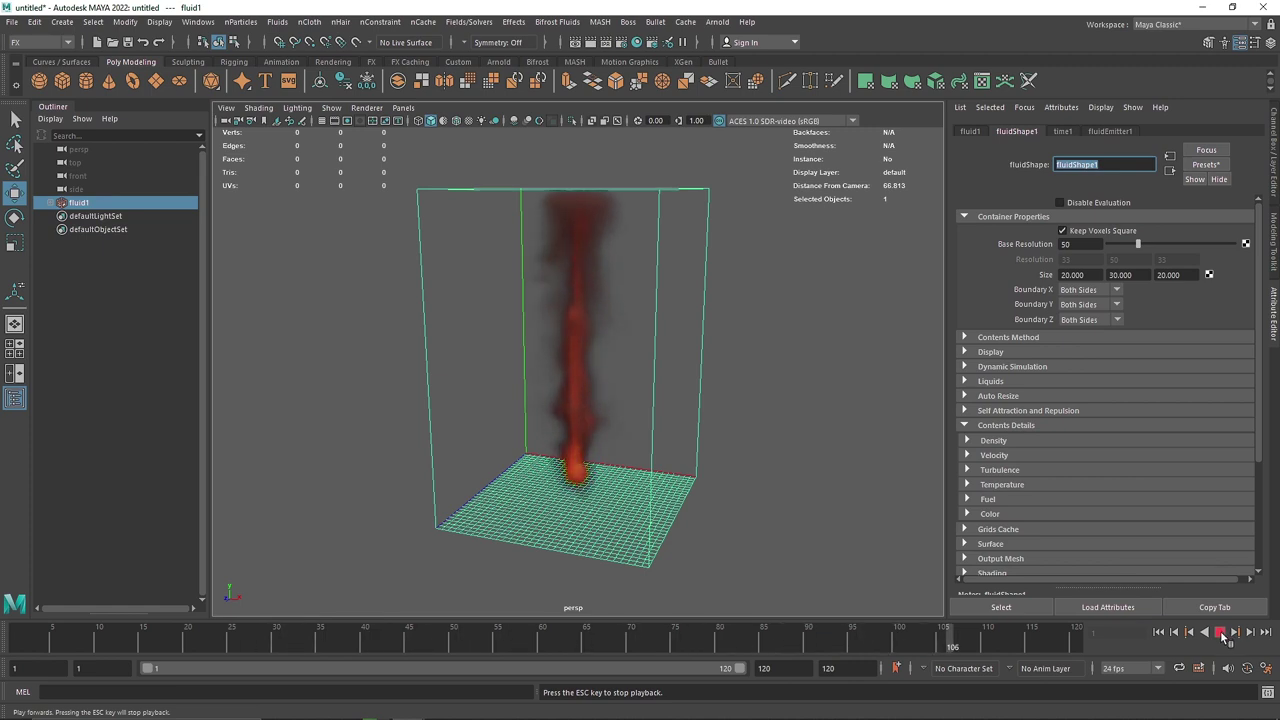
Step: Set the fluid's density Buoyancy to 0.5
click(995, 441)
click(1072, 470)
text(.5)
key(Return)
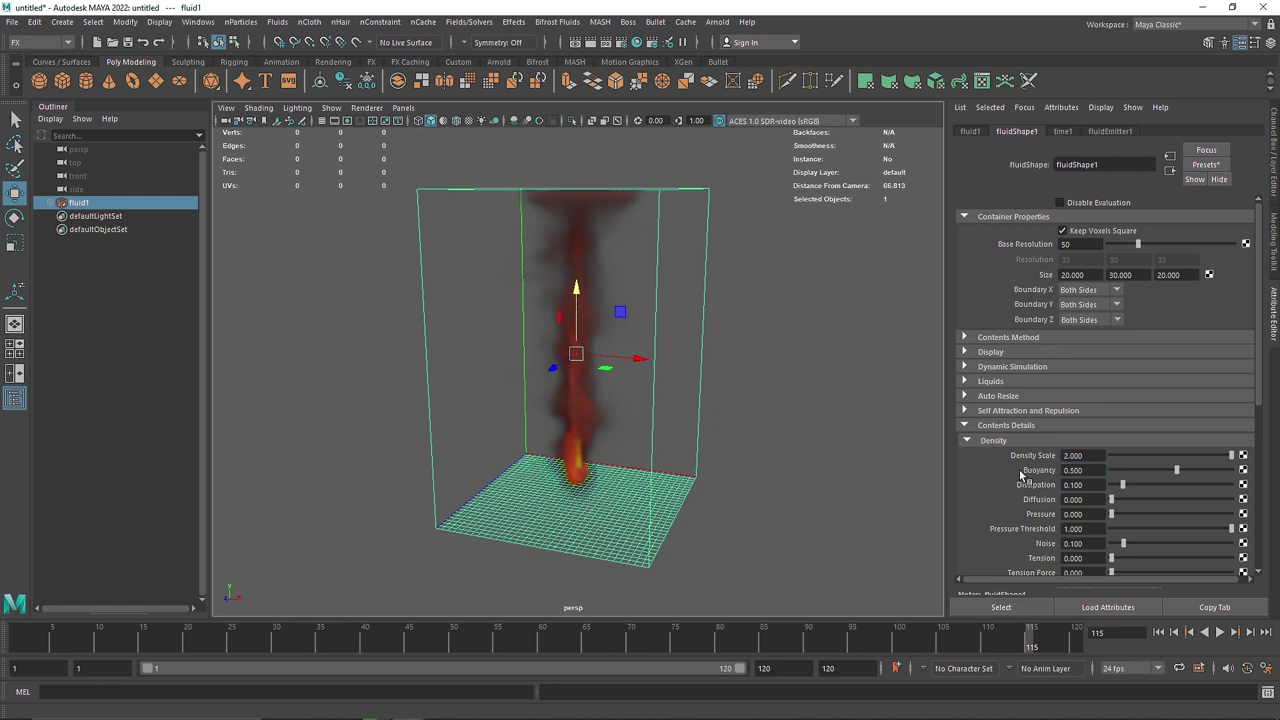
click(987, 441)
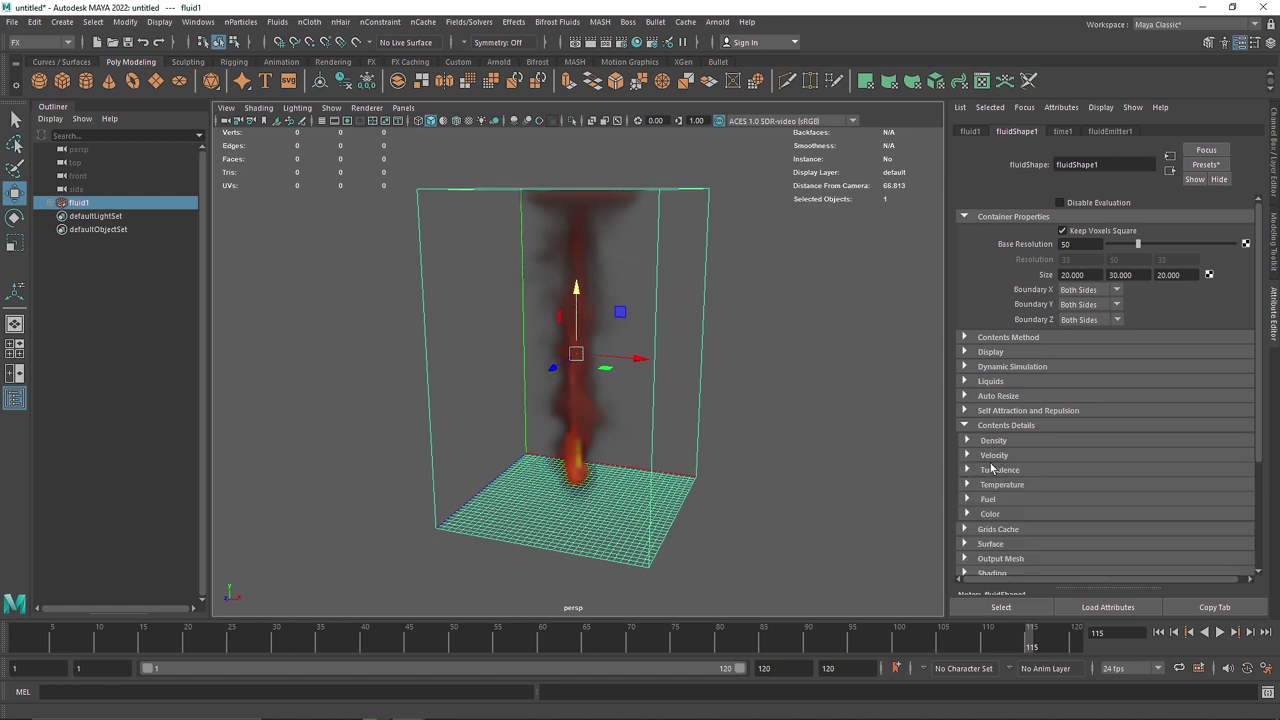
Step: Set the velocity Swirl to 5 and preview the simulation from the first frame, stopping at frame 41
click(991, 464)
click(1000, 462)
click(1000, 458)
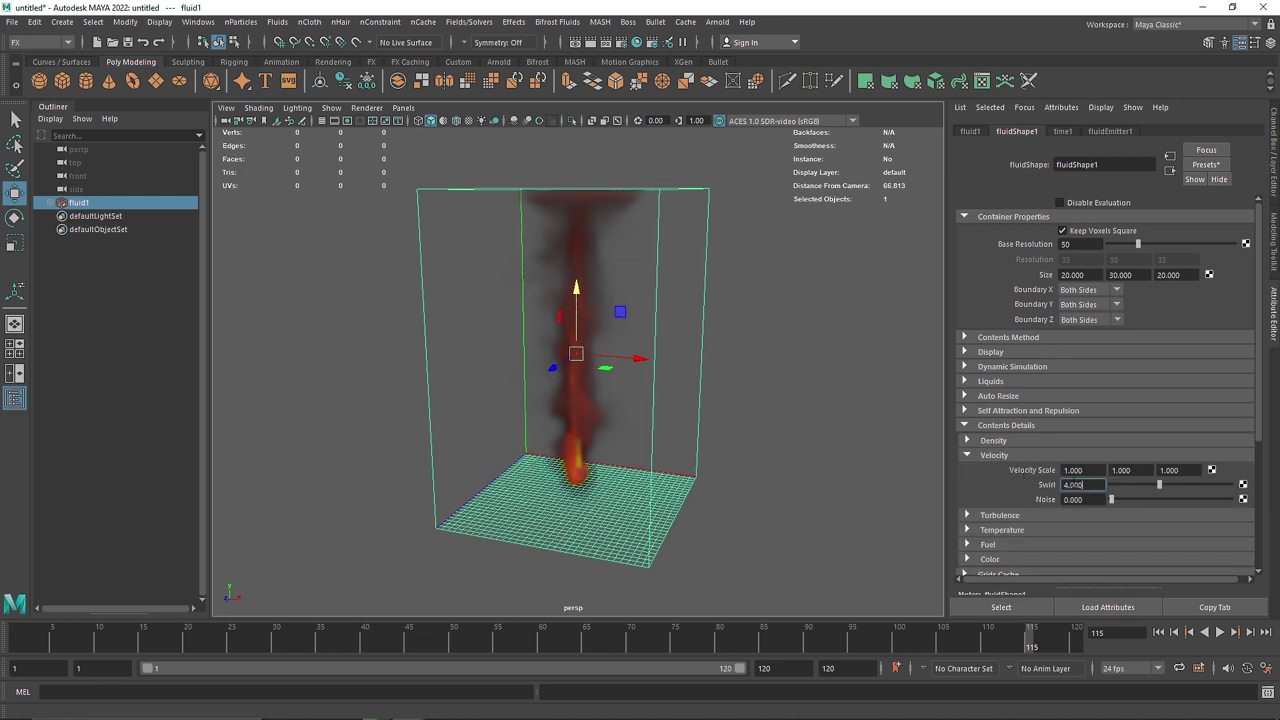
text(5)
key(Return)
click(1220, 632)
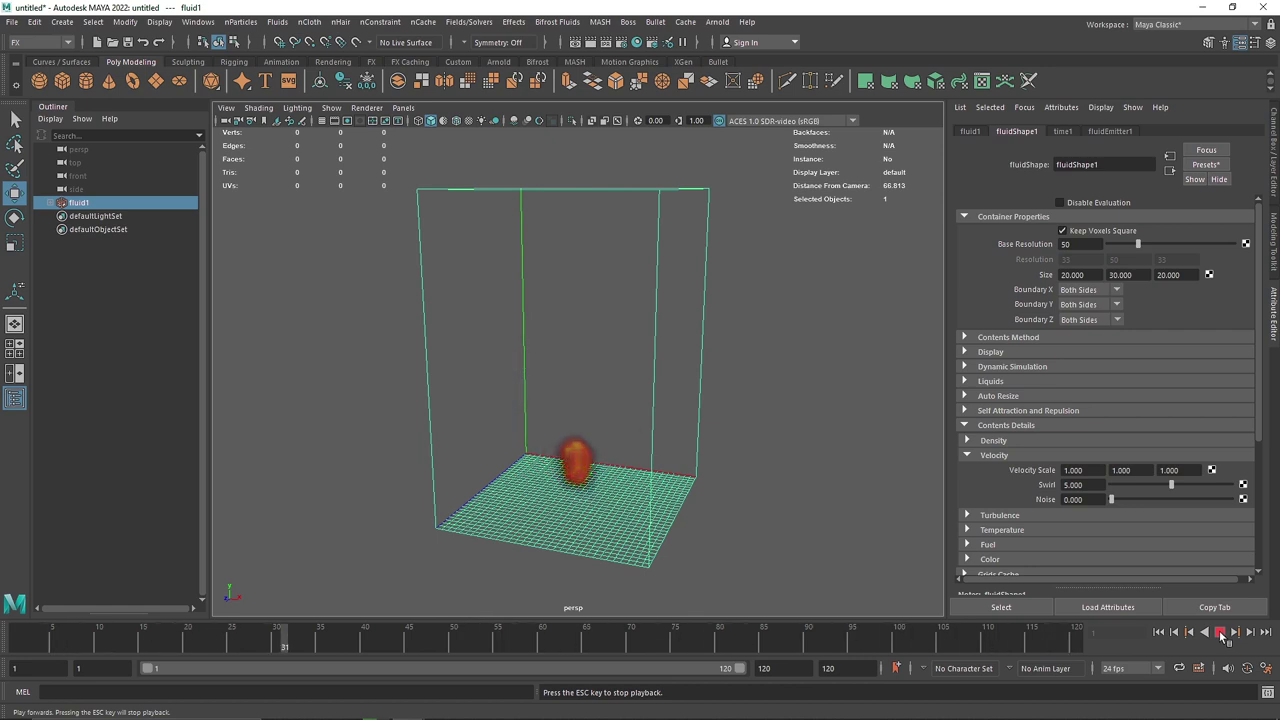
click(1221, 632)
click(986, 456)
Step: Set the fluid's density Buoyancy to 0.8
click(1008, 441)
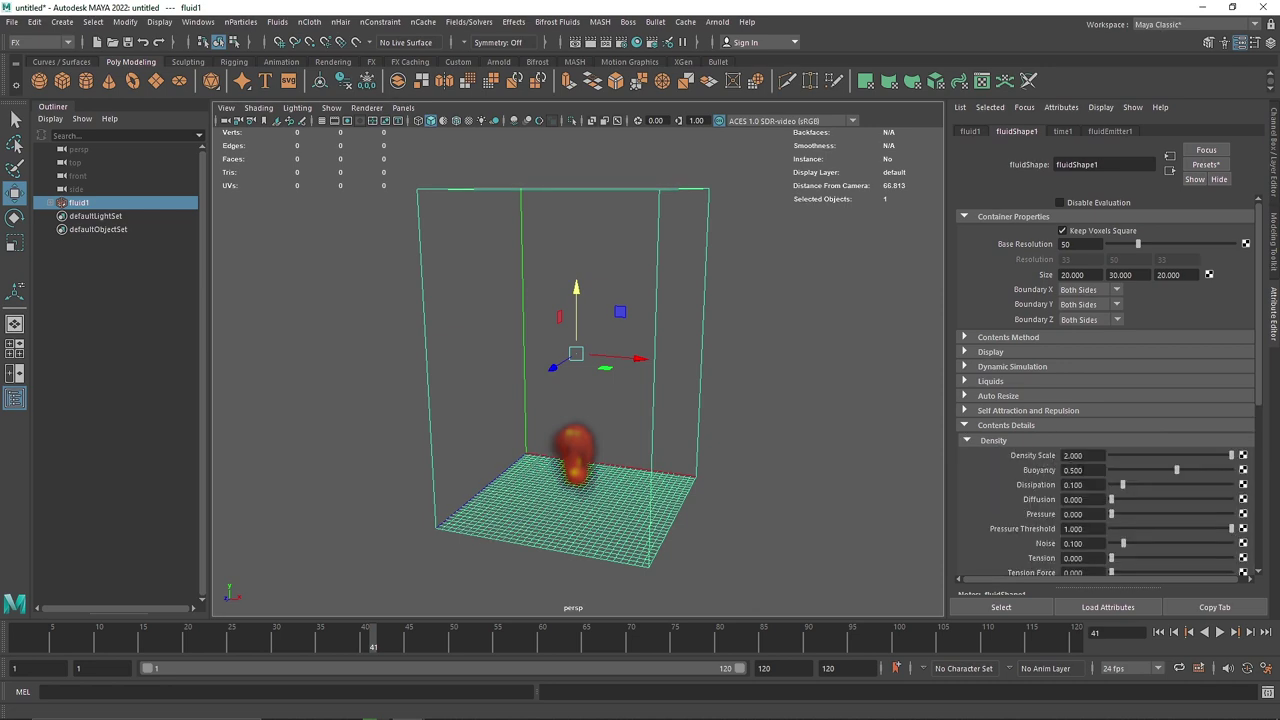
double_click(1073, 470)
text(.8)
key(Return)
click(990, 440)
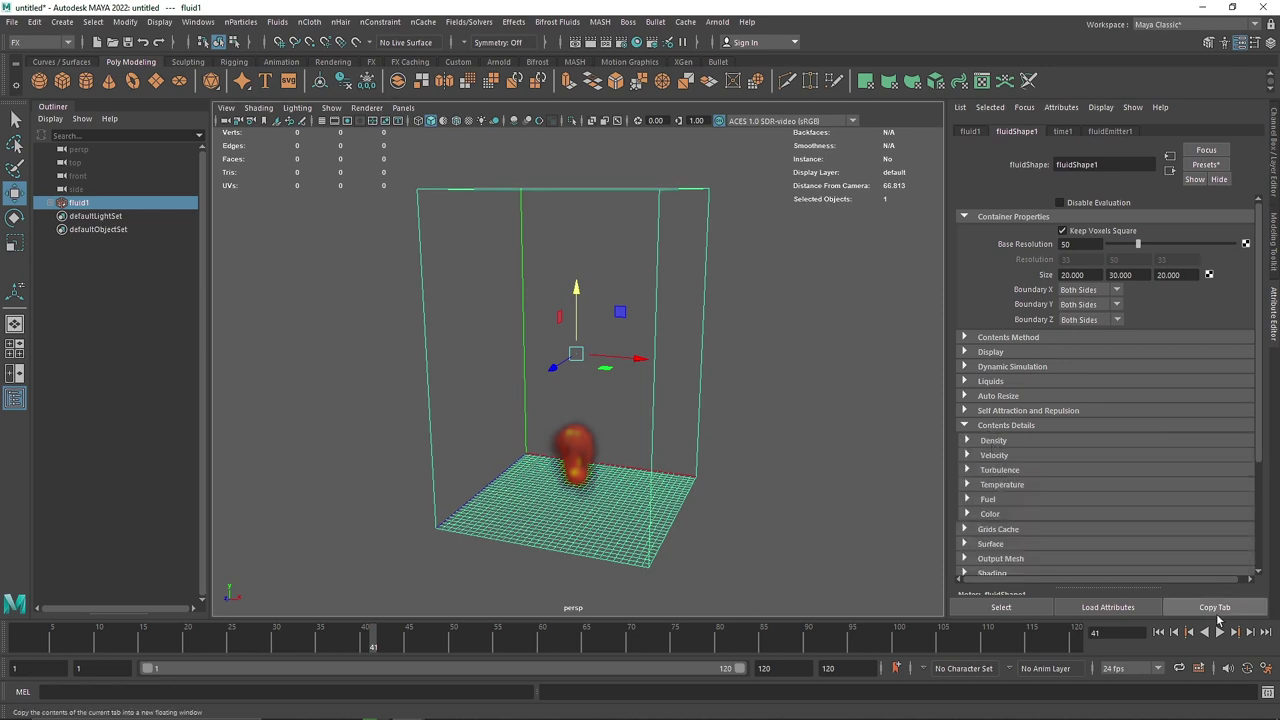
Step: Replay the simulation from the start to examine the rising smoke, and stop it at frame 11
click(1219, 632)
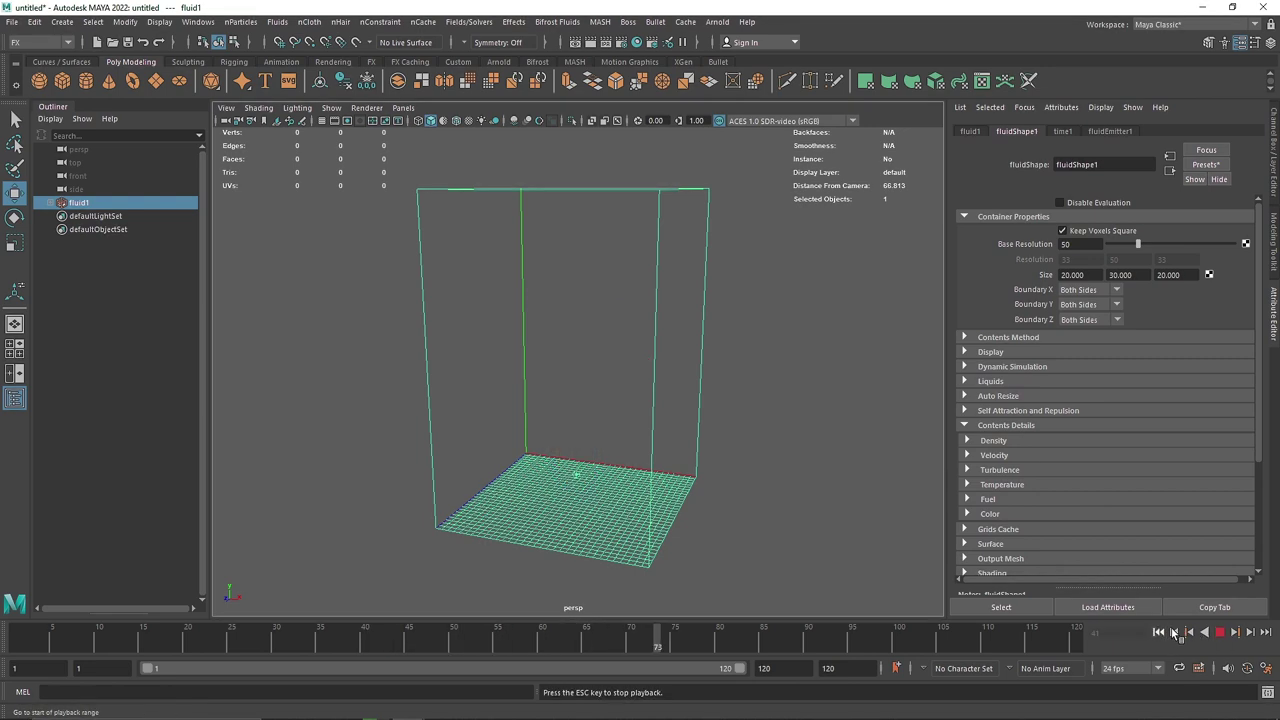
click(1174, 632)
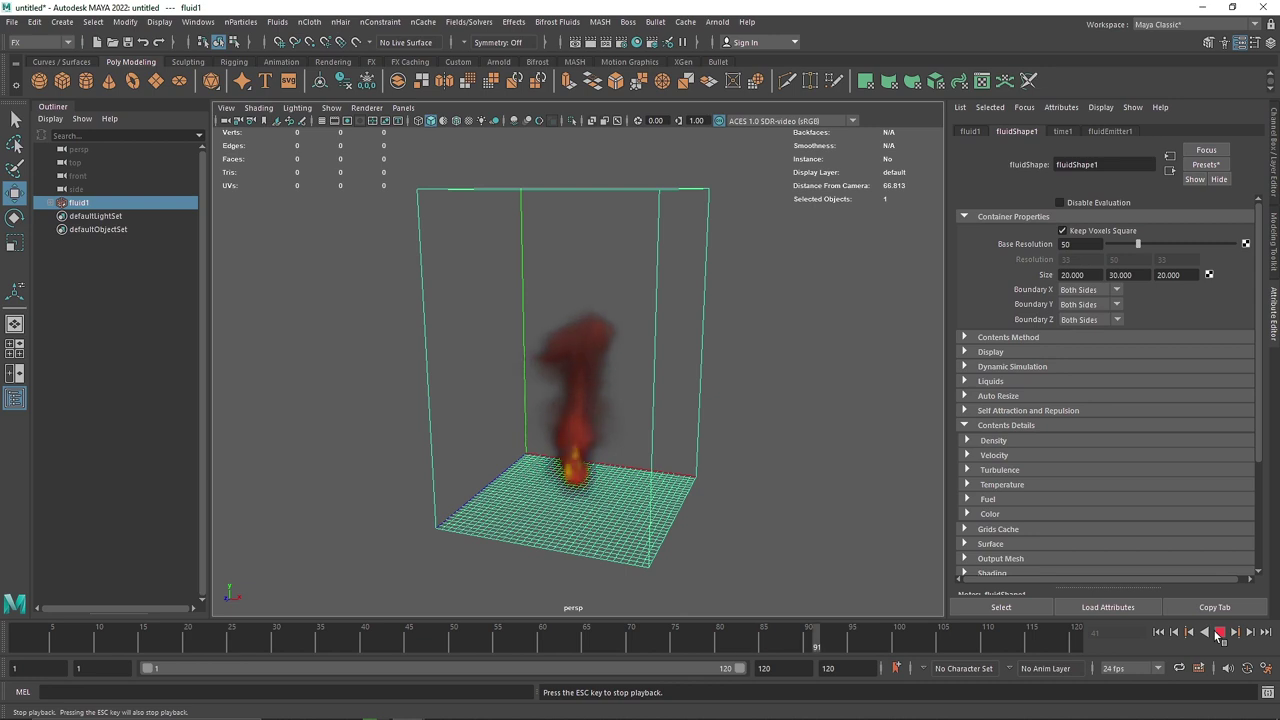
click(1219, 632)
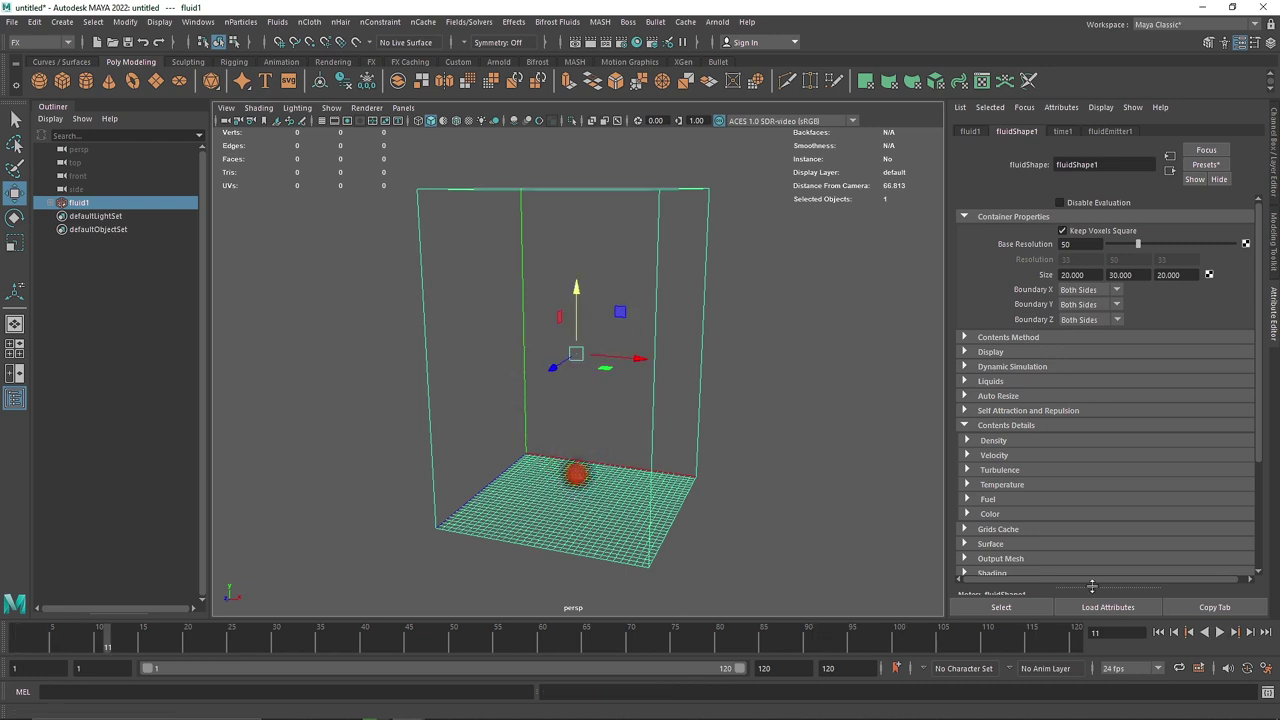
alt+drag(545, 468, 715, 391)
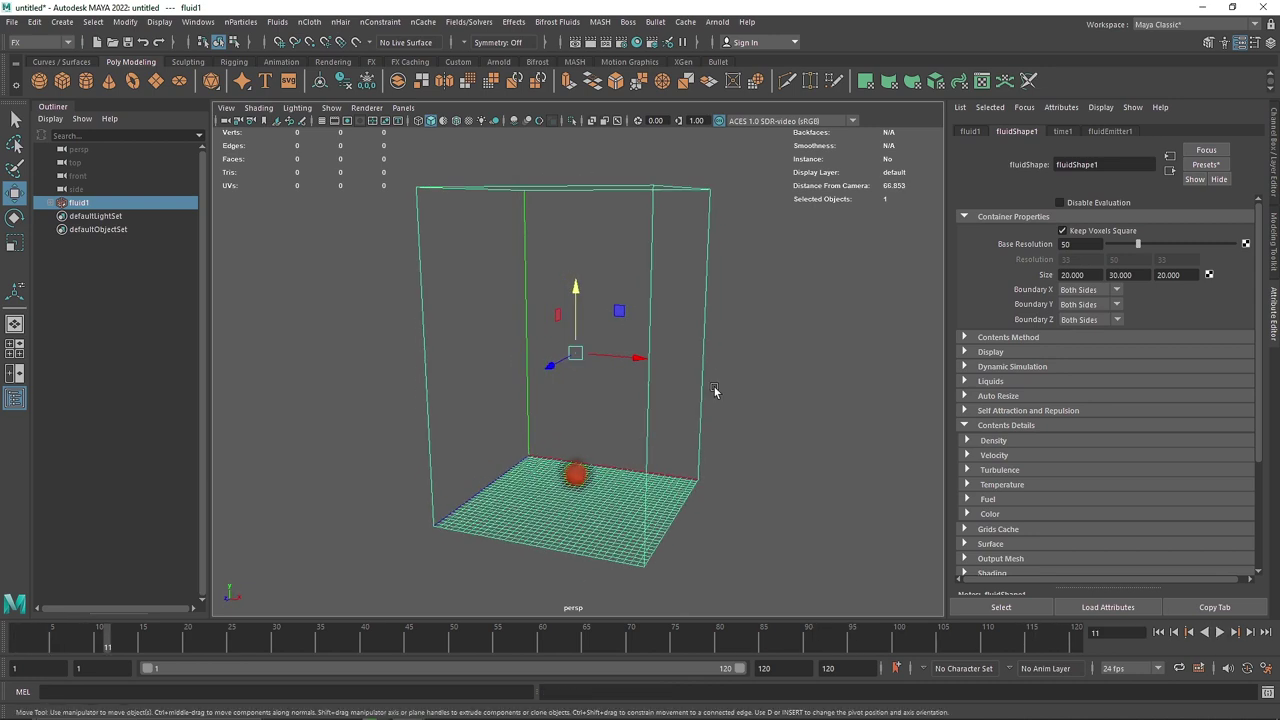
Step: Set the container's Boundary Draw display option to Reduced and inspect the grid from another angle
click(990, 352)
click(1080, 429)
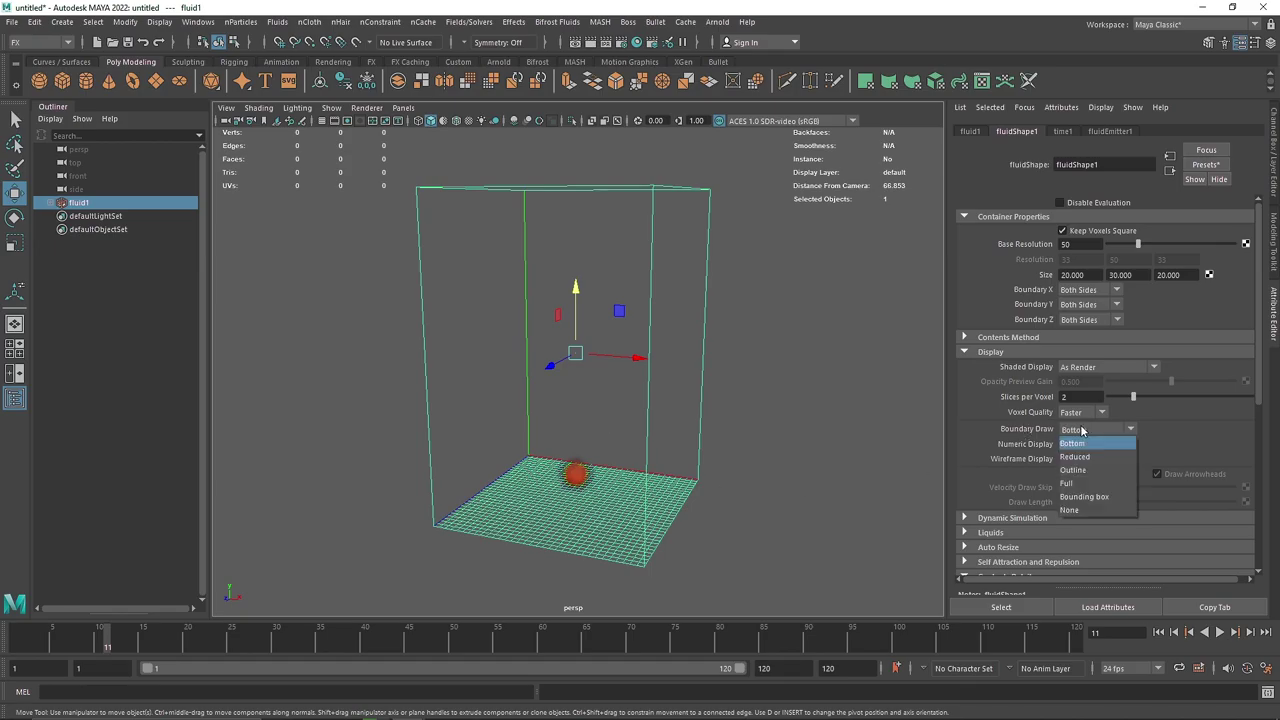
click(1076, 456)
mouse_move(831, 420)
alt+mouse_down()
mouse_move(576, 412)
mouse_move(691, 423)
mouse_move(651, 406)
alt+mouse_up()
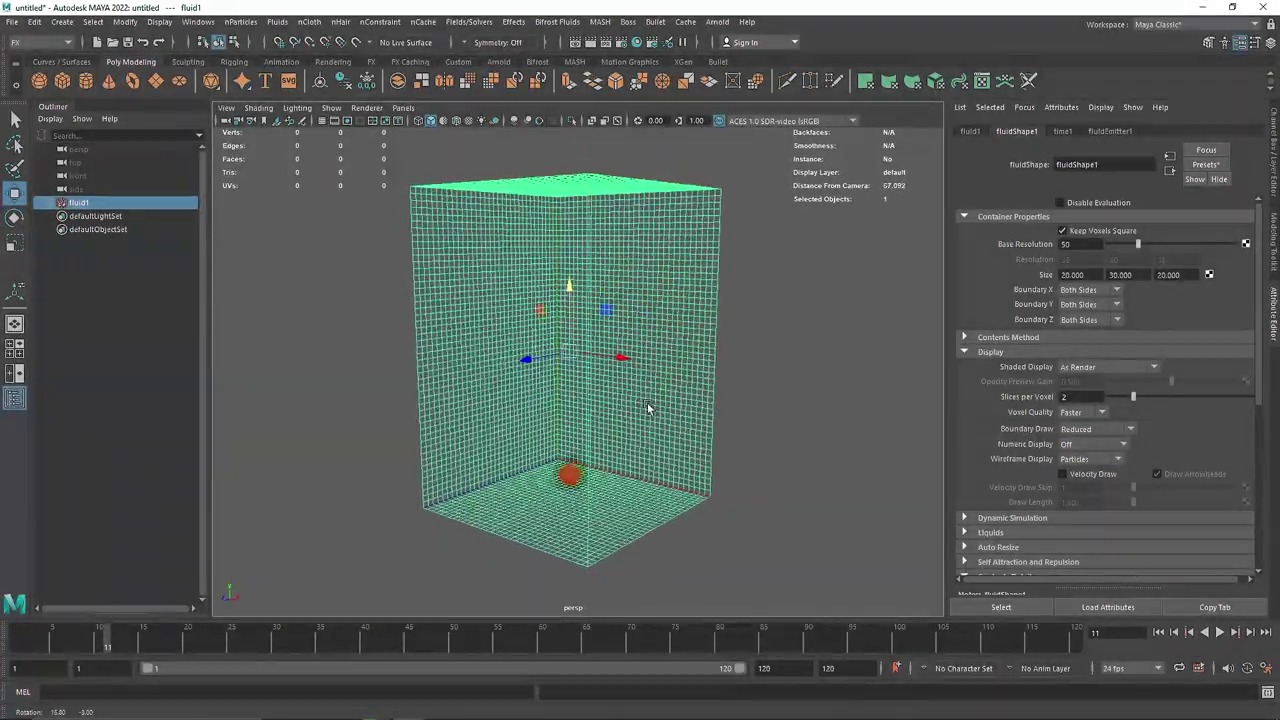
Step: Preview the container's boundary as Outline, set Boundary Draw to Full and inspect the voxel grid
click(1078, 432)
click(1070, 483)
click(1080, 429)
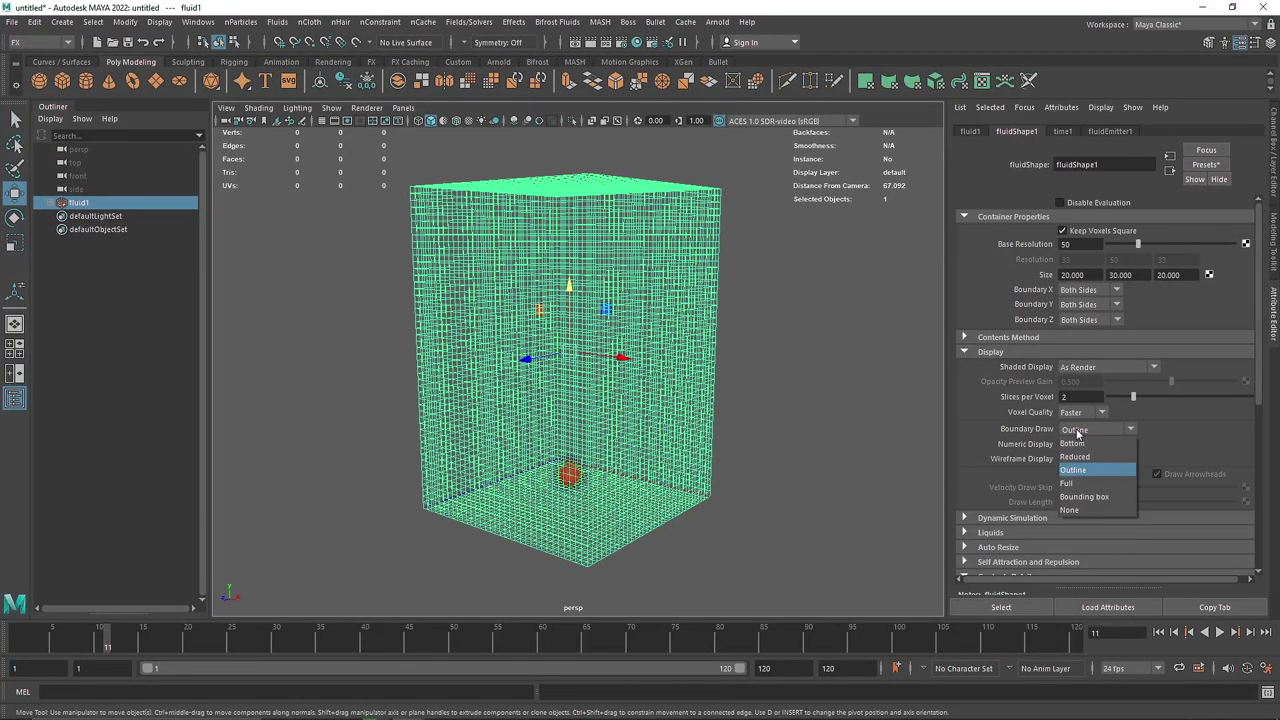
click(1096, 485)
mouse_move(714, 394)
alt+mouse_down()
mouse_move(580, 337)
mouse_move(663, 386)
alt+mouse_up()
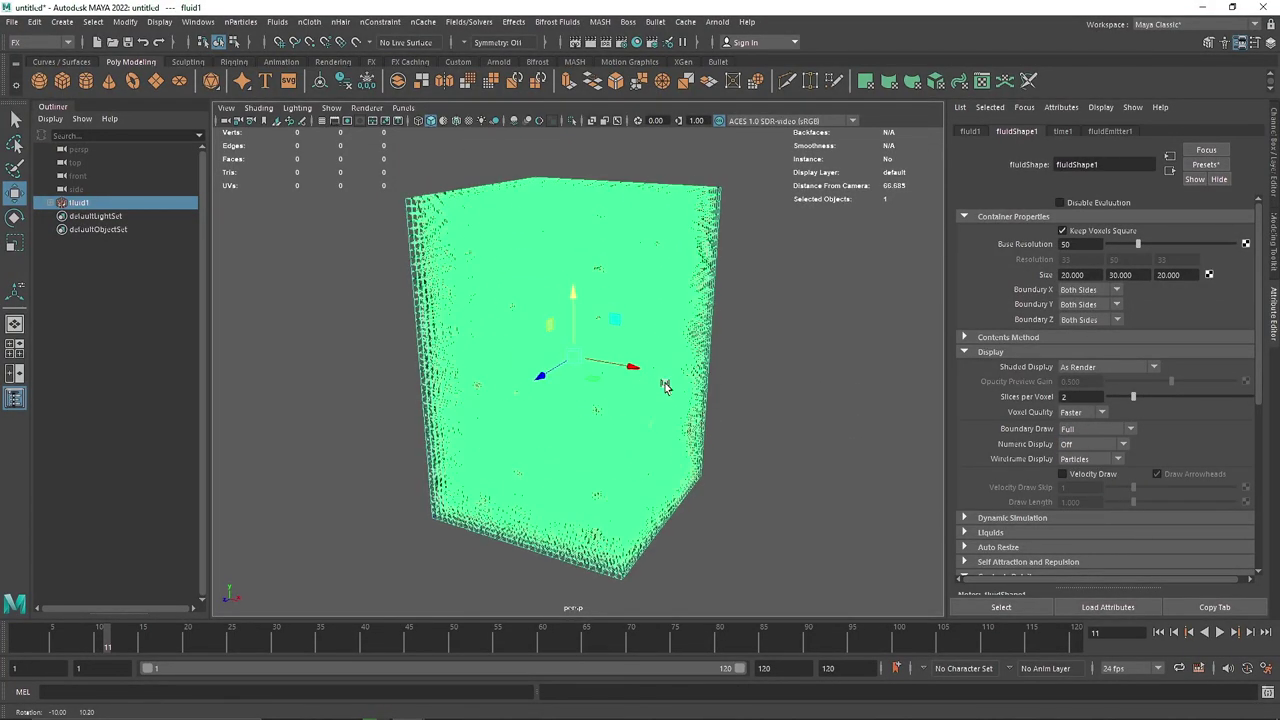
Step: Preview the container with Boundary Draw set to None, set it to Bounding box and inspect the result
click(1115, 432)
click(1095, 510)
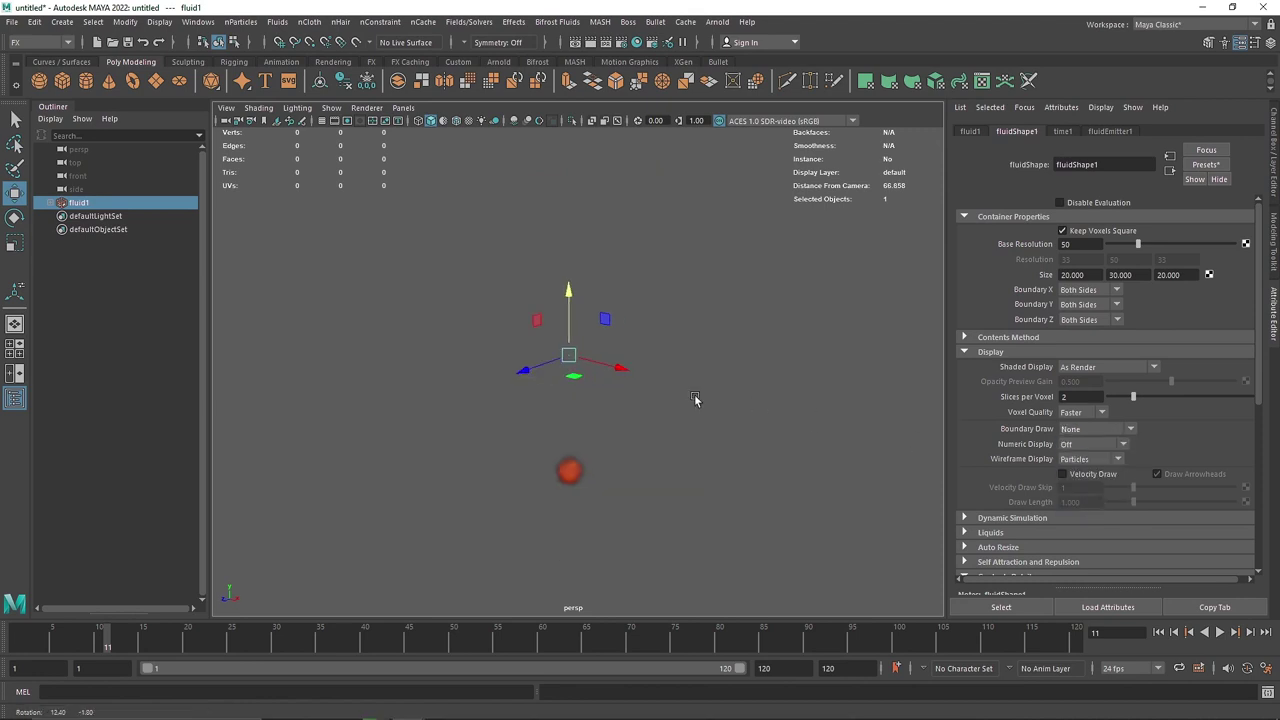
click(1089, 431)
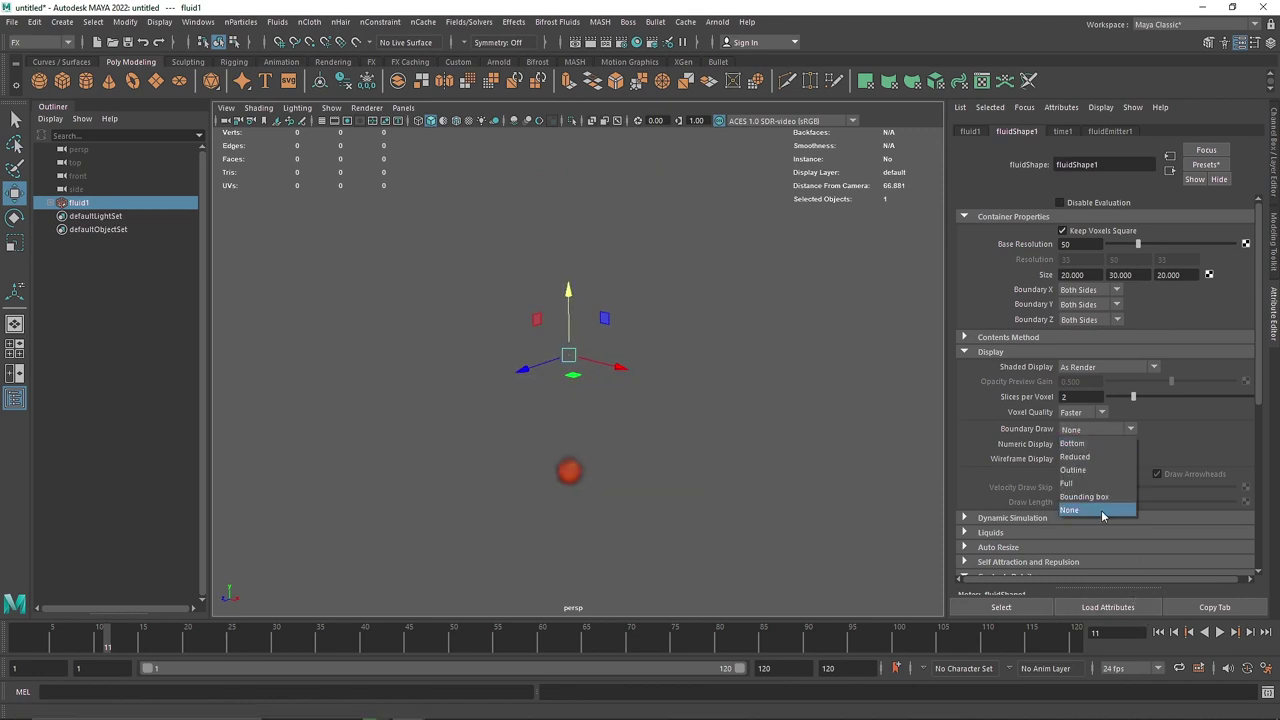
click(1098, 499)
mouse_move(742, 389)
alt+mouse_down()
mouse_move(732, 436)
mouse_move(760, 432)
alt+mouse_up()
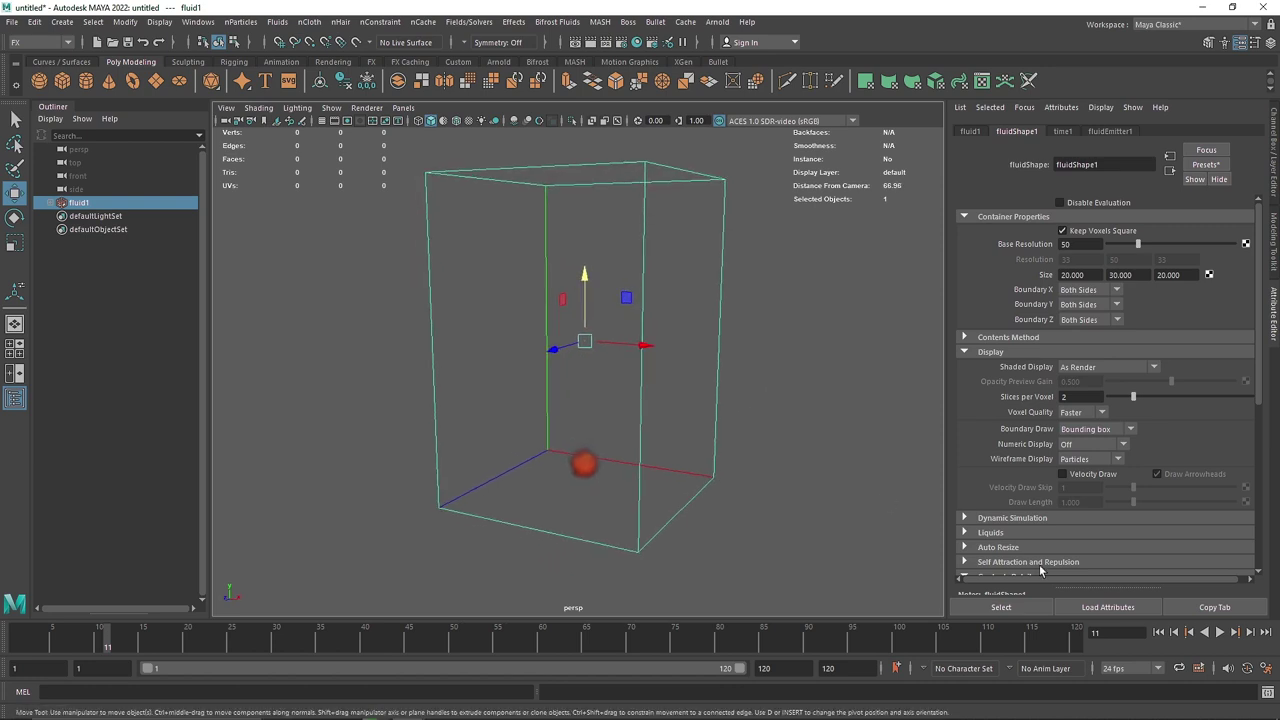
Step: Play the simulation to examine the rising smoke inside the bounding box, and stop it at frame 7
click(1220, 632)
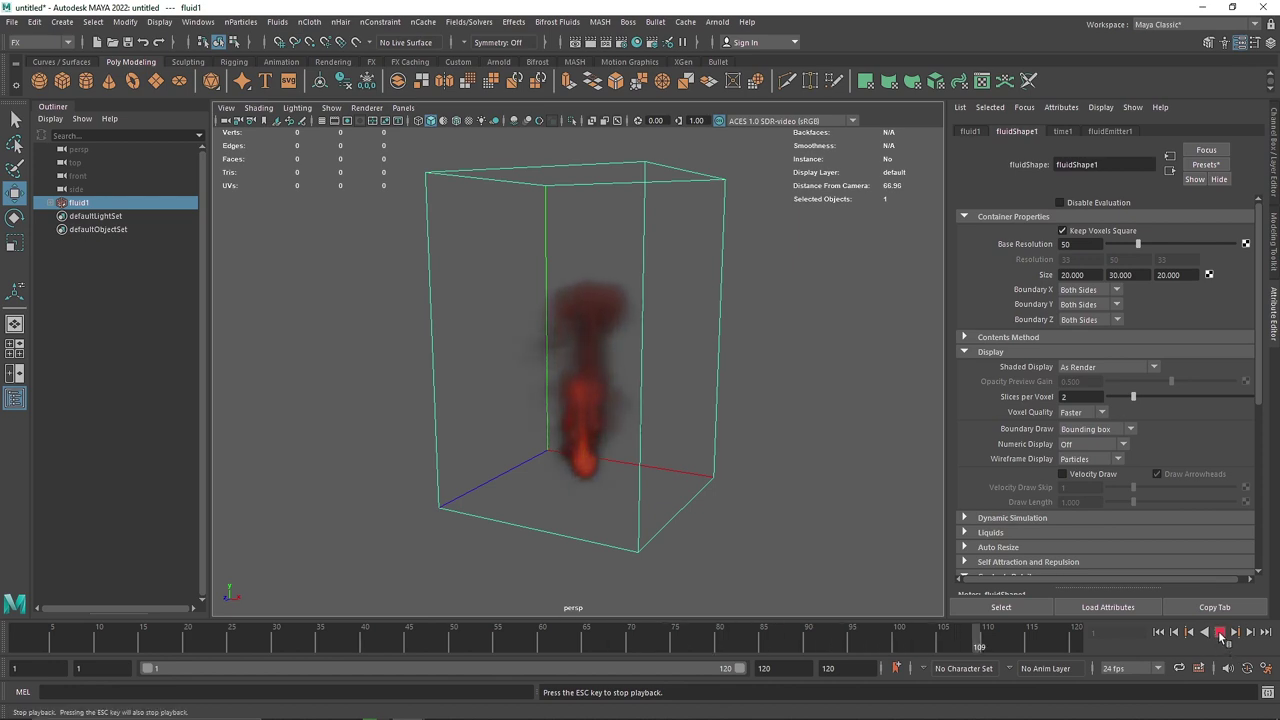
click(1220, 632)
click(980, 352)
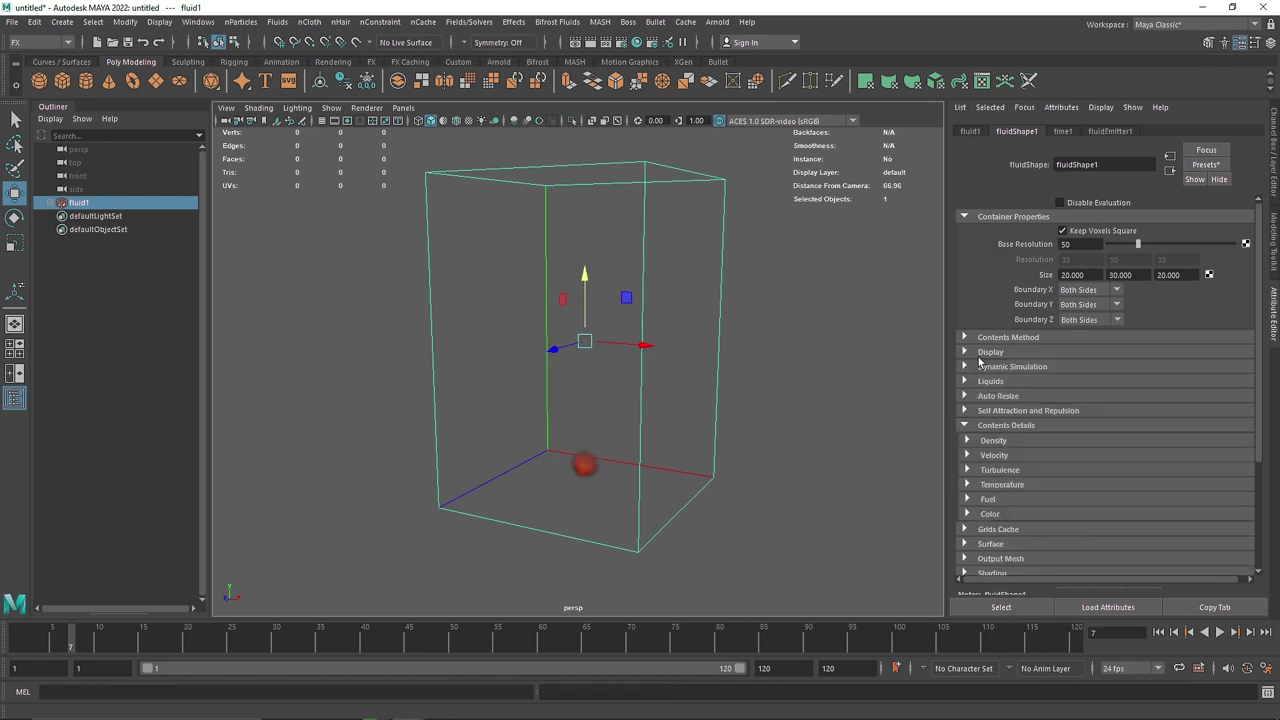
Step: Set the Density/Voxel/Sec in fluidEmitter1's Fluid Attributes to 2
click(995, 442)
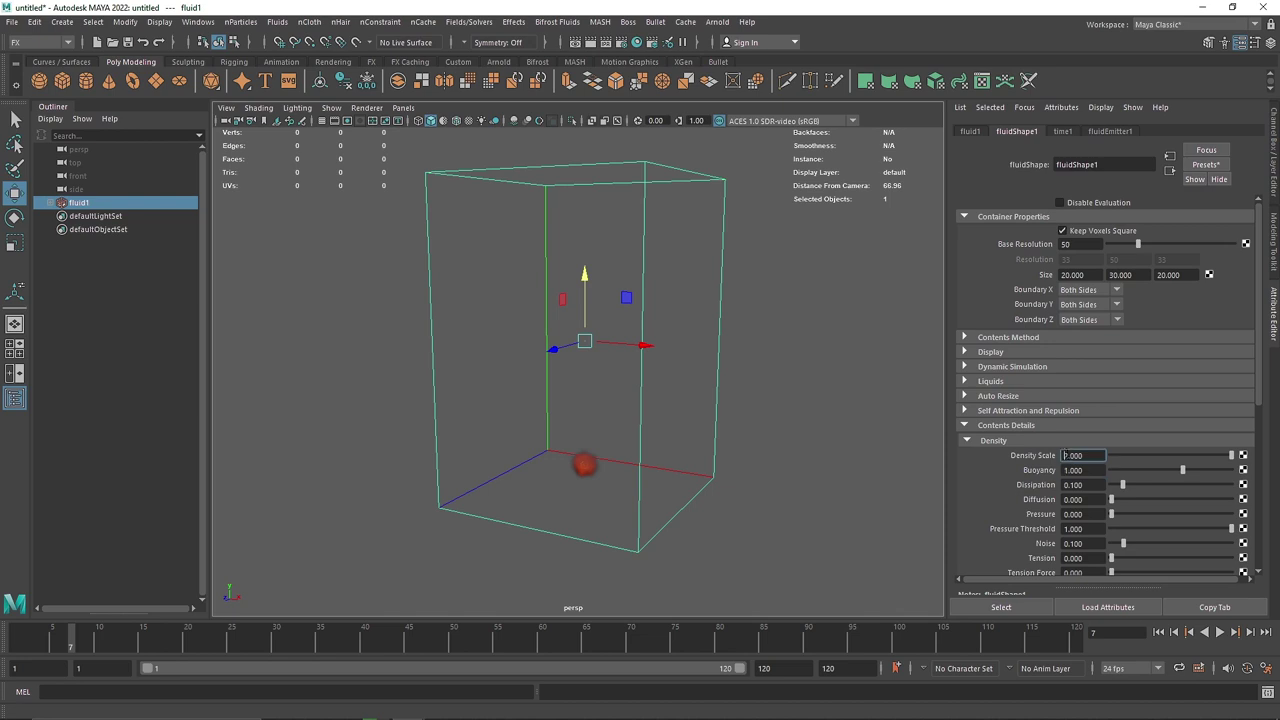
click(1110, 131)
click(999, 368)
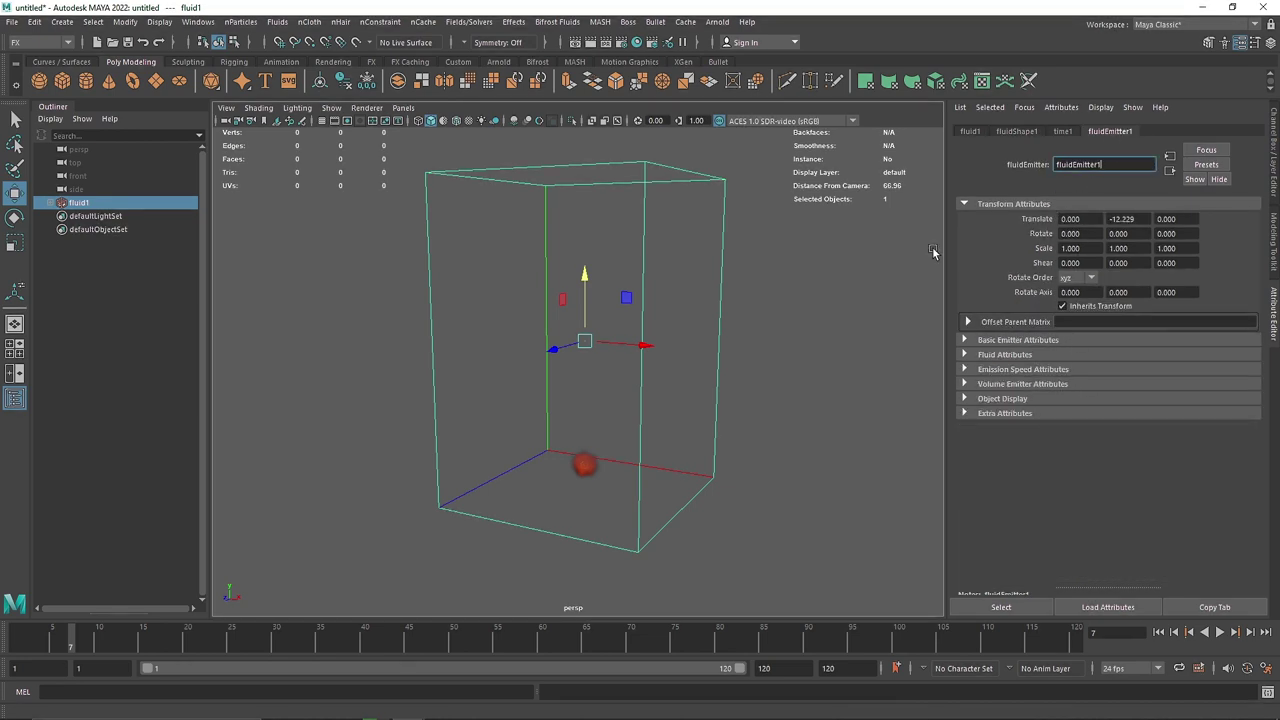
click(1012, 341)
click(1040, 341)
click(980, 355)
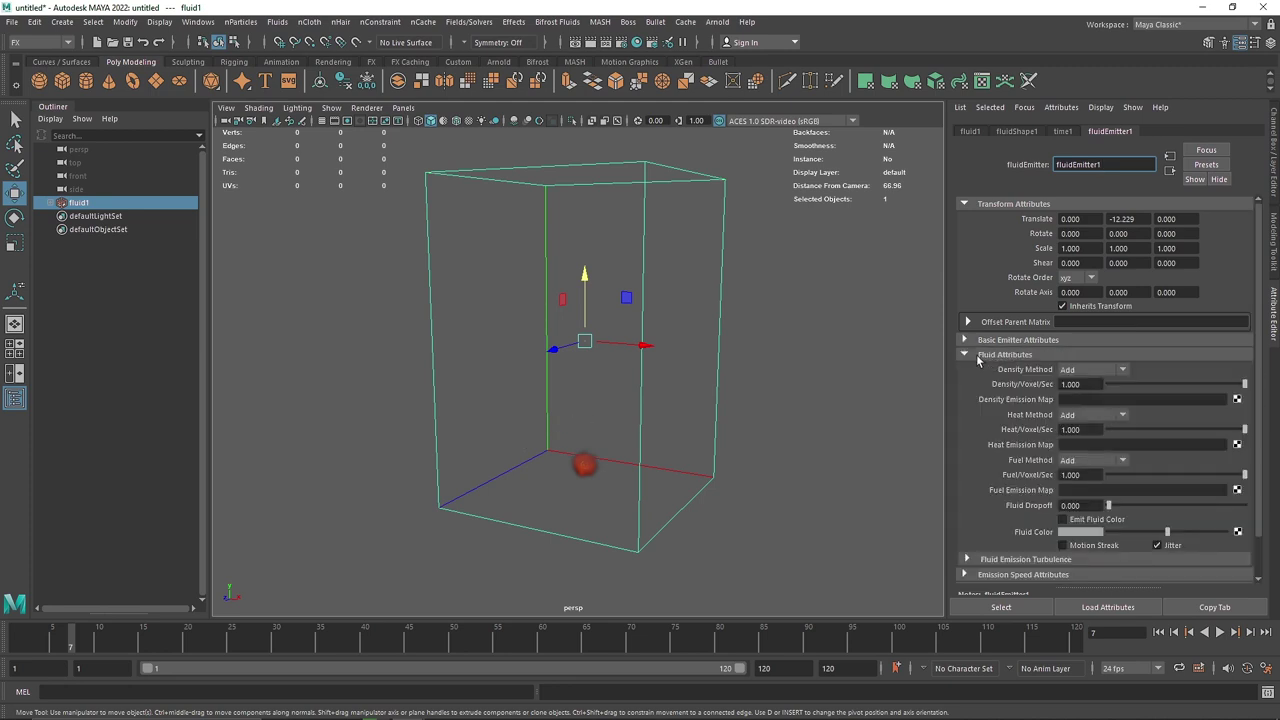
click(1068, 385)
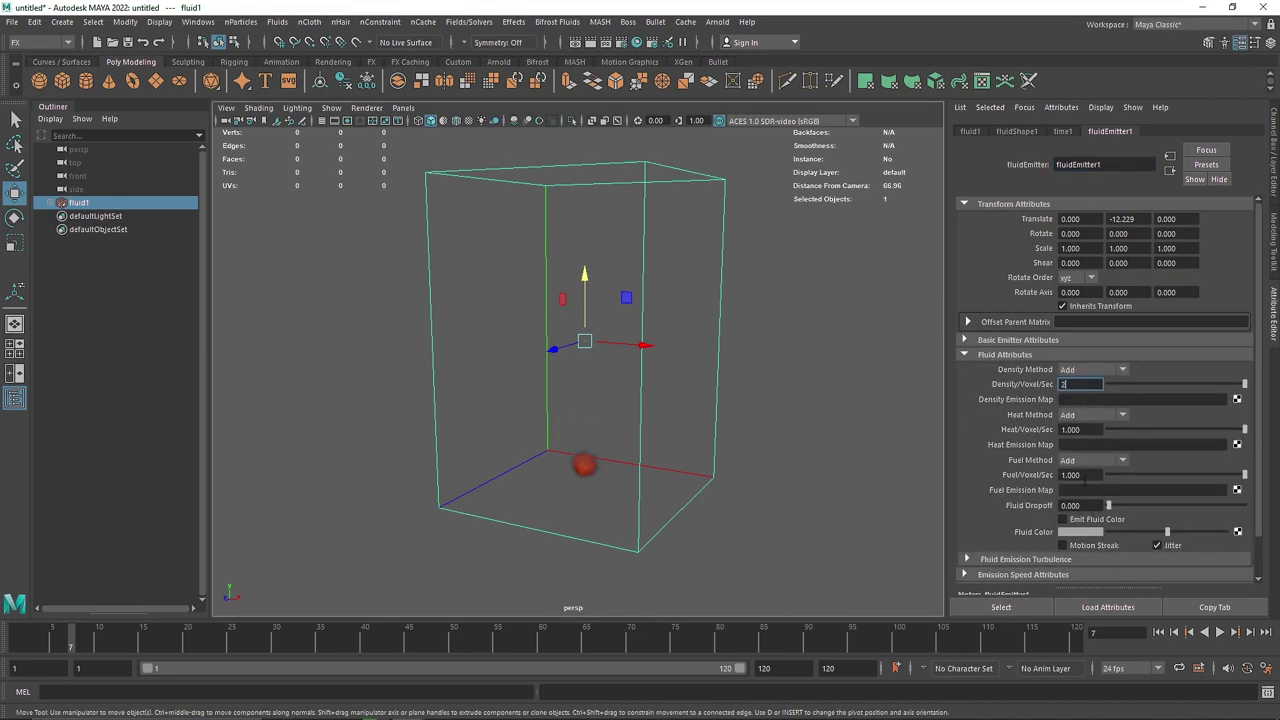
text(2)
click(1070, 475)
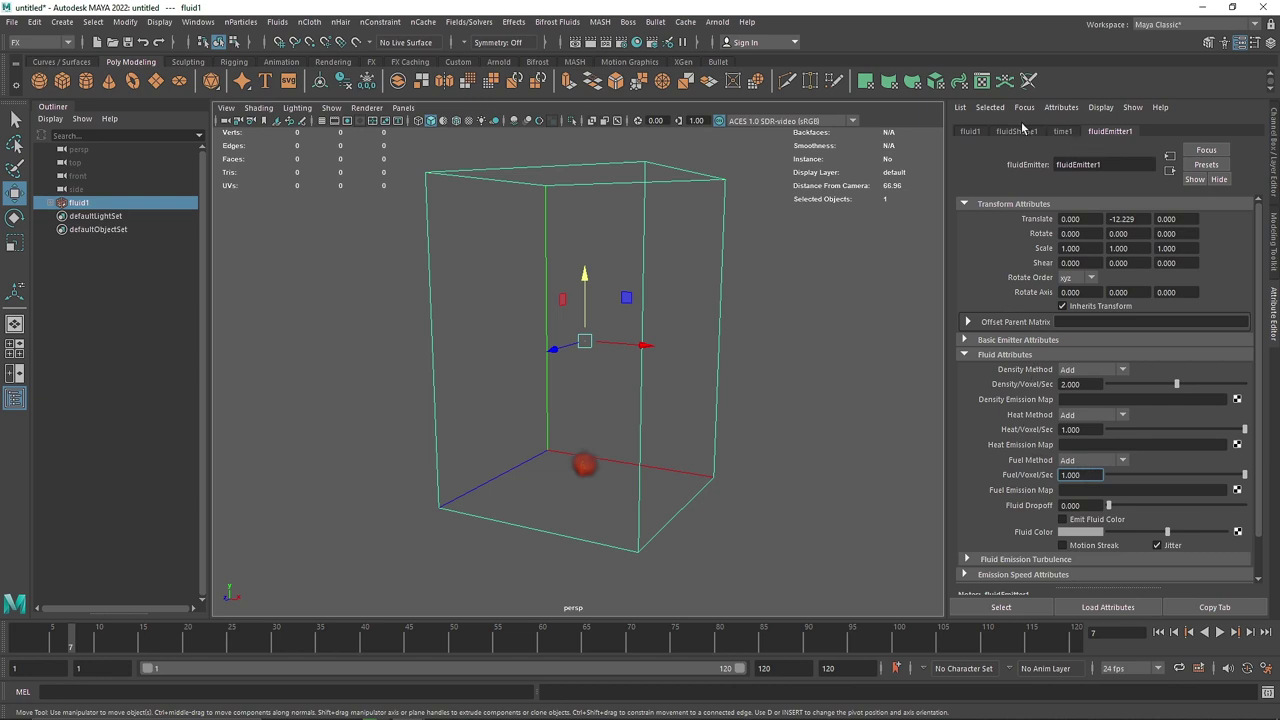
Step: Set the Density Scale of fluidShape1 to 1.5 in its Contents Details
click(1018, 131)
click(1080, 455)
text(1.)
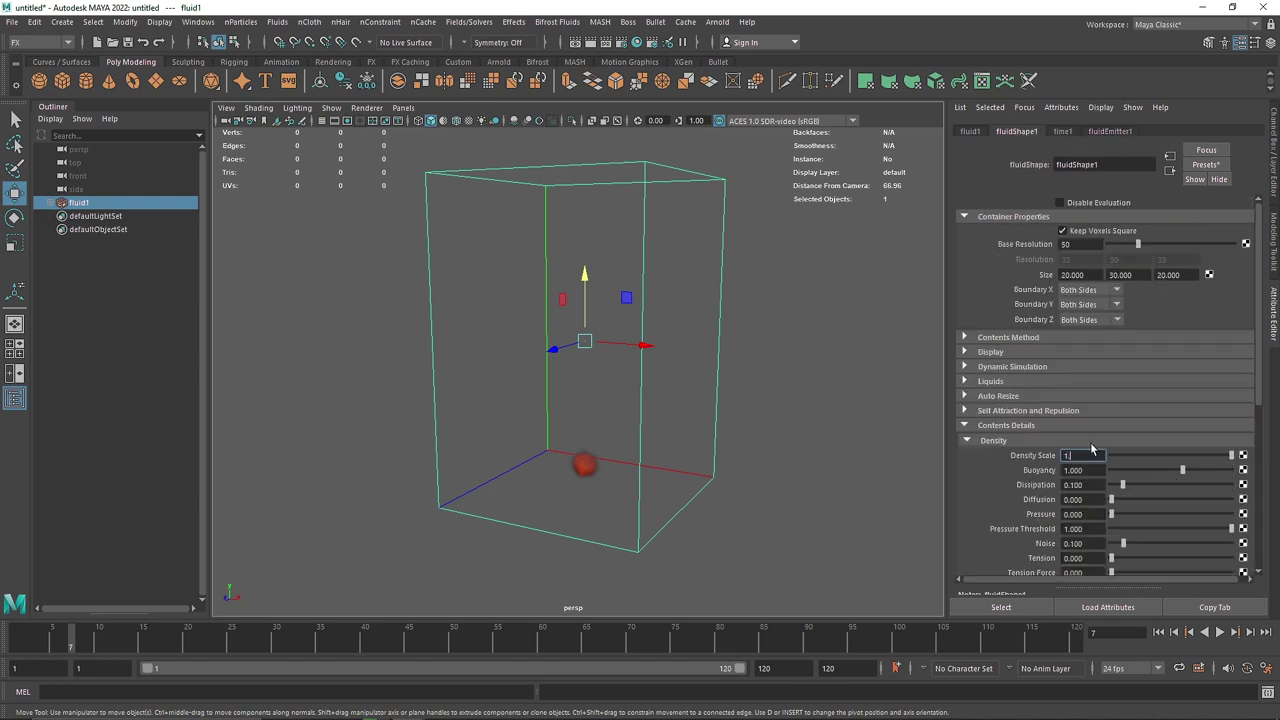
text(5)
key(Return)
scroll(1018, 463, down, 2)
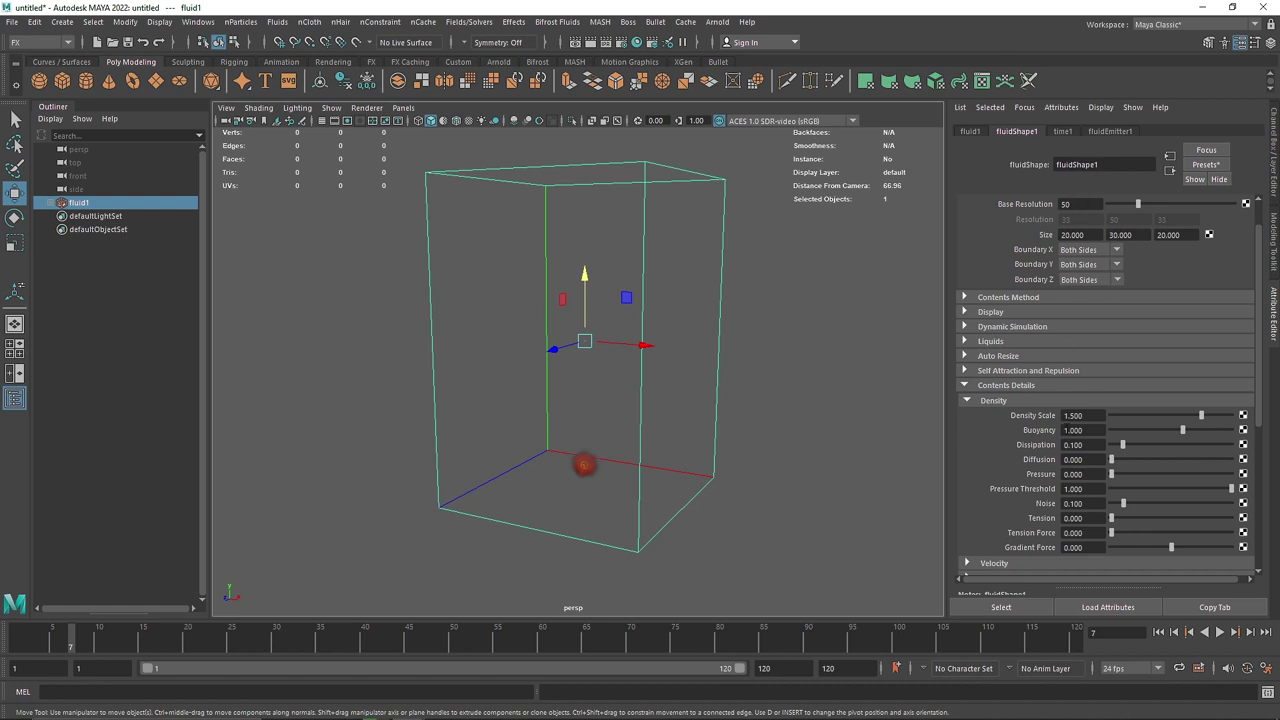
Step: Set the fluid's density Dissipation to 0
scroll(1027, 452, down, 2)
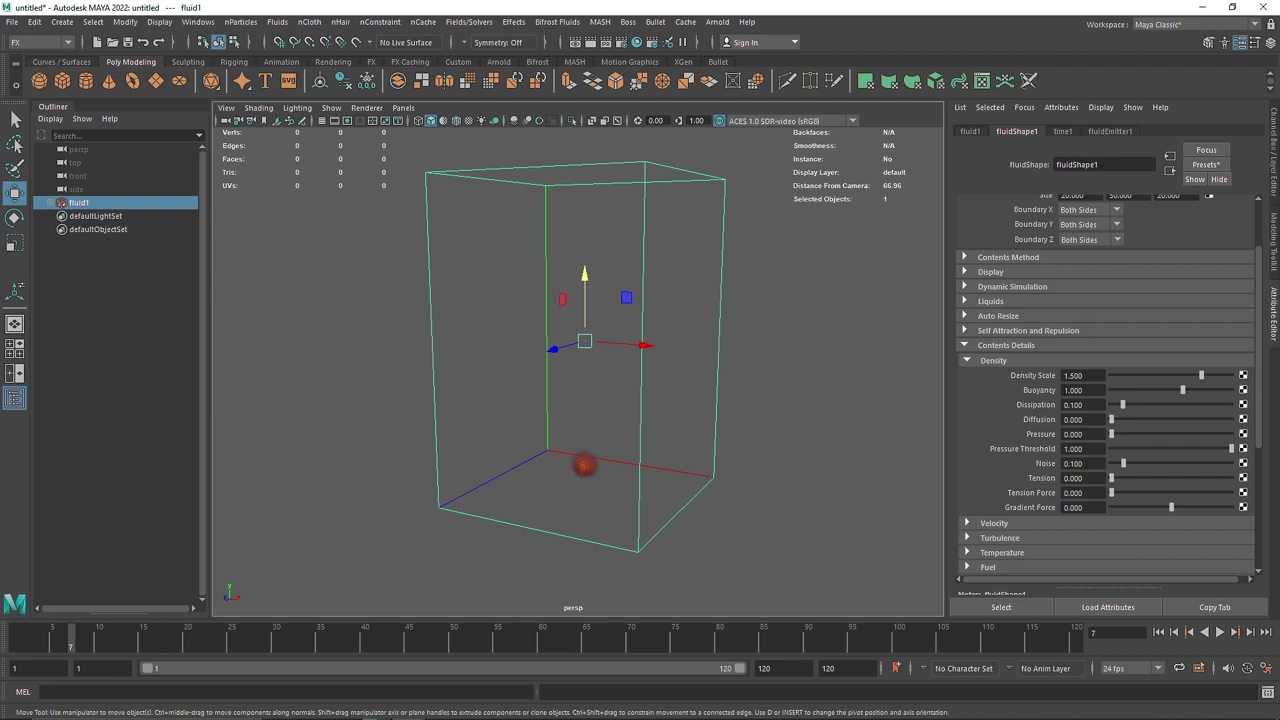
click(1092, 389)
click(1093, 405)
text(0)
key(Return)
Step: Set the fluid's temperature Pressure to 0.1
scroll(1012, 492, down, 1)
click(1002, 513)
scroll(1010, 515, down, 1)
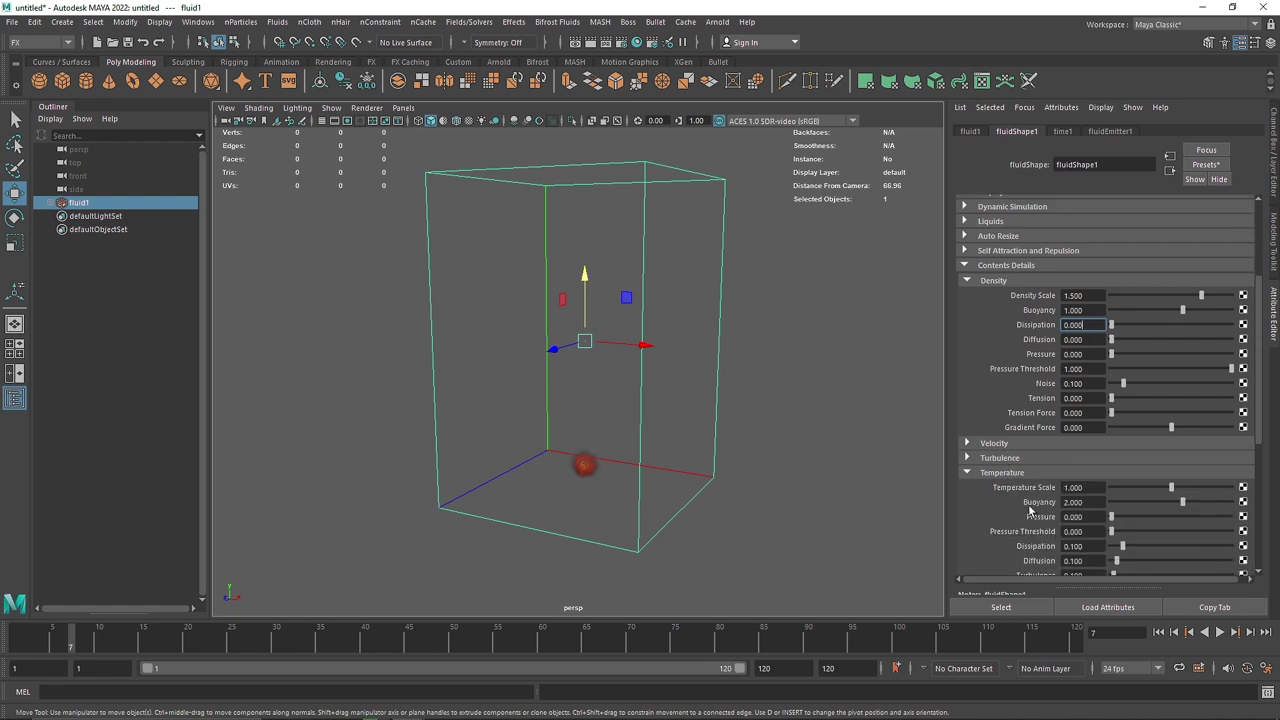
click(1075, 546)
click(1075, 531)
click(1012, 286)
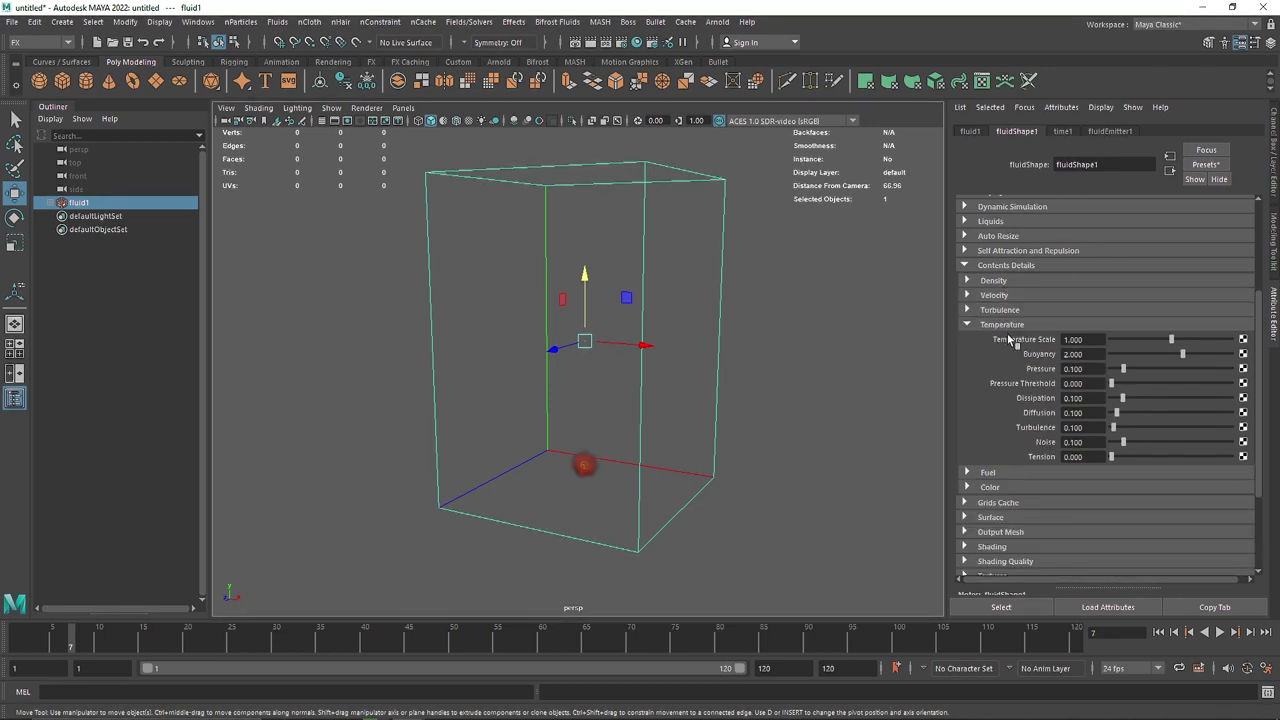
click(1010, 326)
Step: Play the simulation to examine the denser smoke plume, and stop it at frame 112
click(1220, 634)
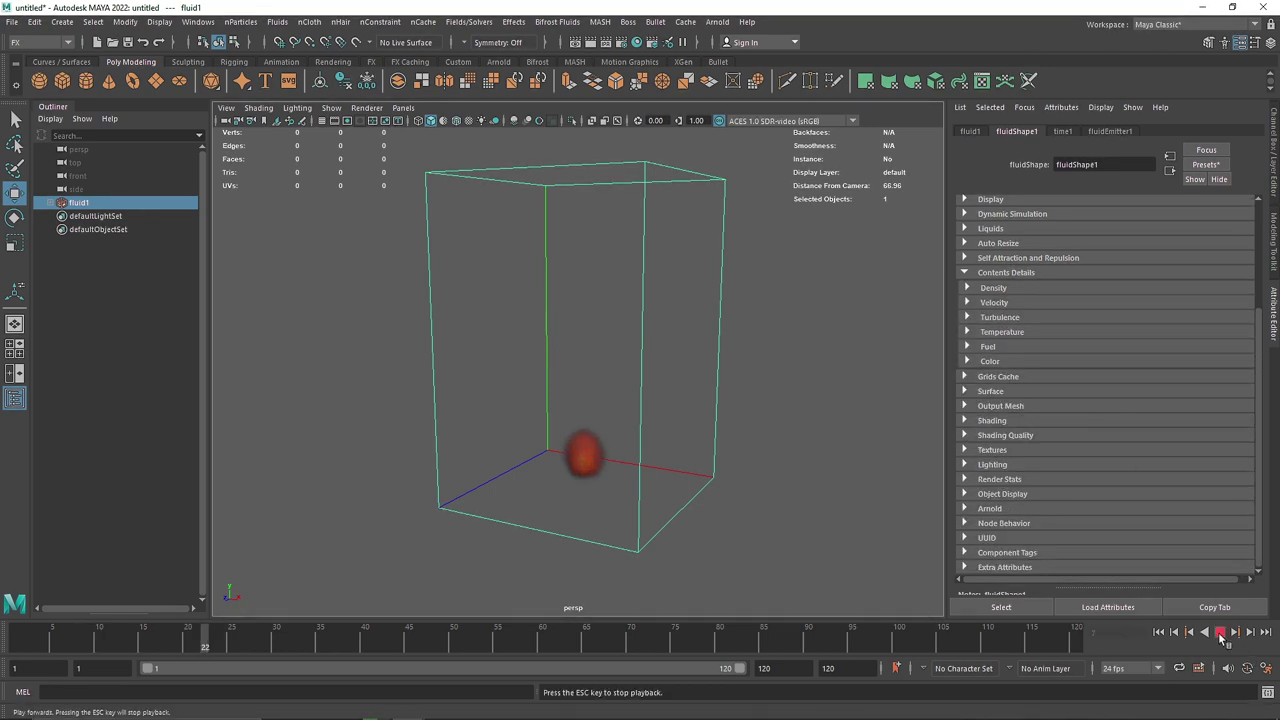
click(1174, 633)
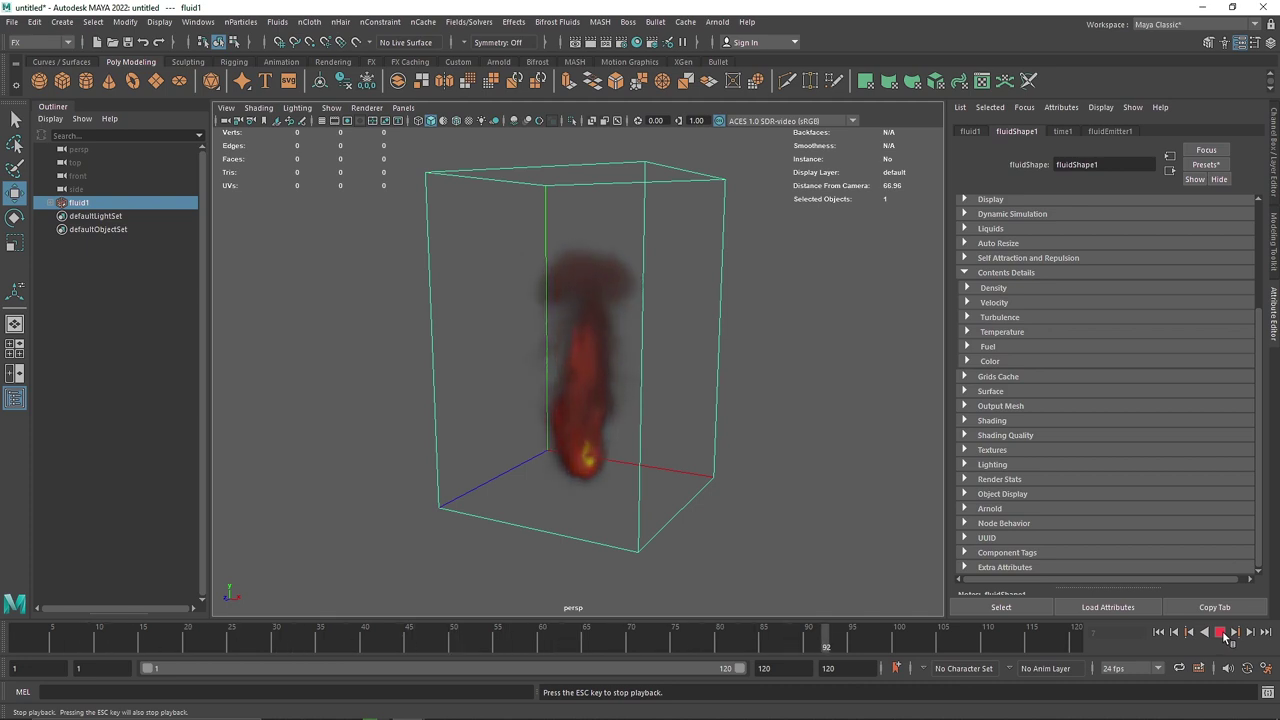
click(1222, 632)
Step: Lower the fluid's shading Transparency to nearly black and raise the Incandescence Input Bias to 0.452
click(995, 422)
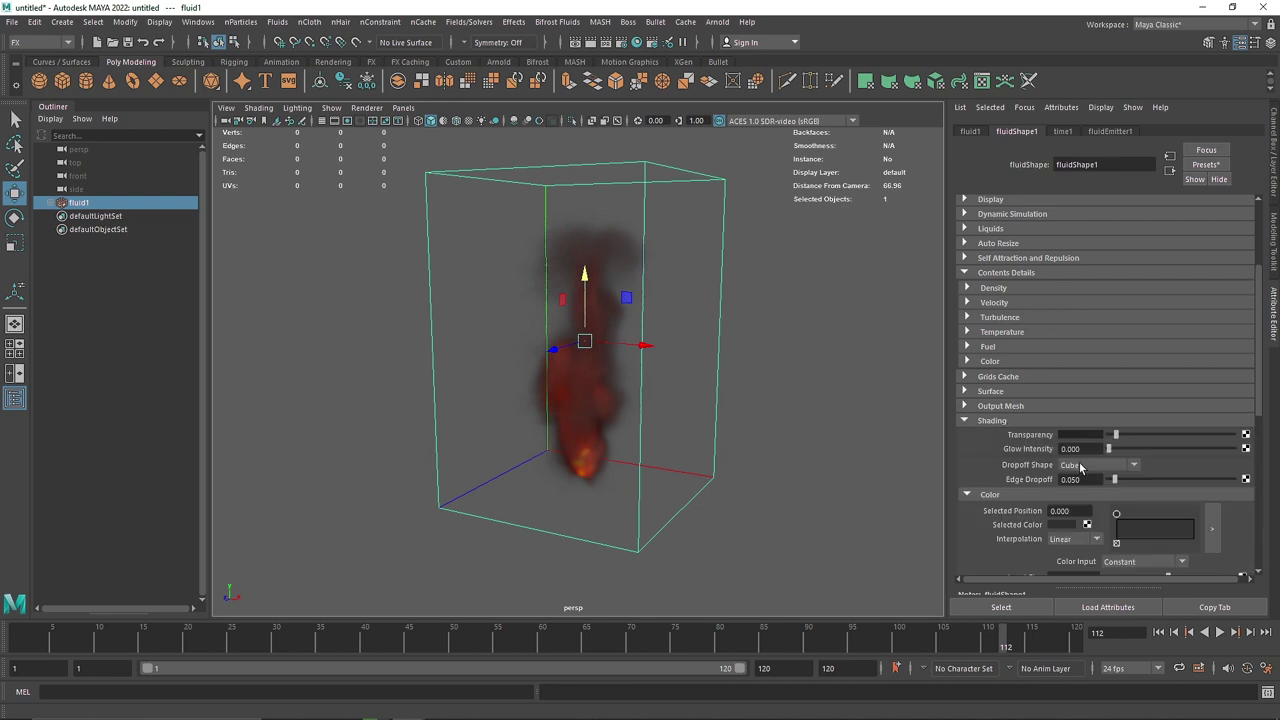
drag(1116, 438, 1110, 438)
scroll(1106, 468, down, 3)
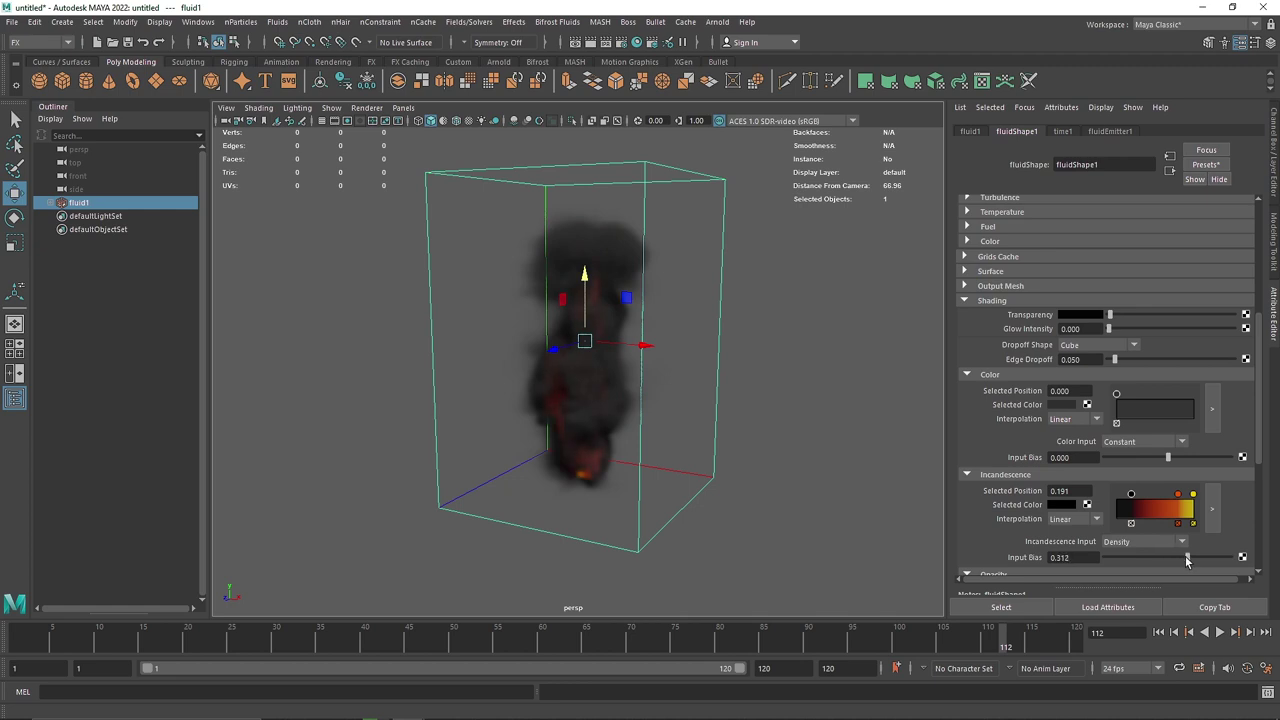
drag(1187, 561, 1191, 560)
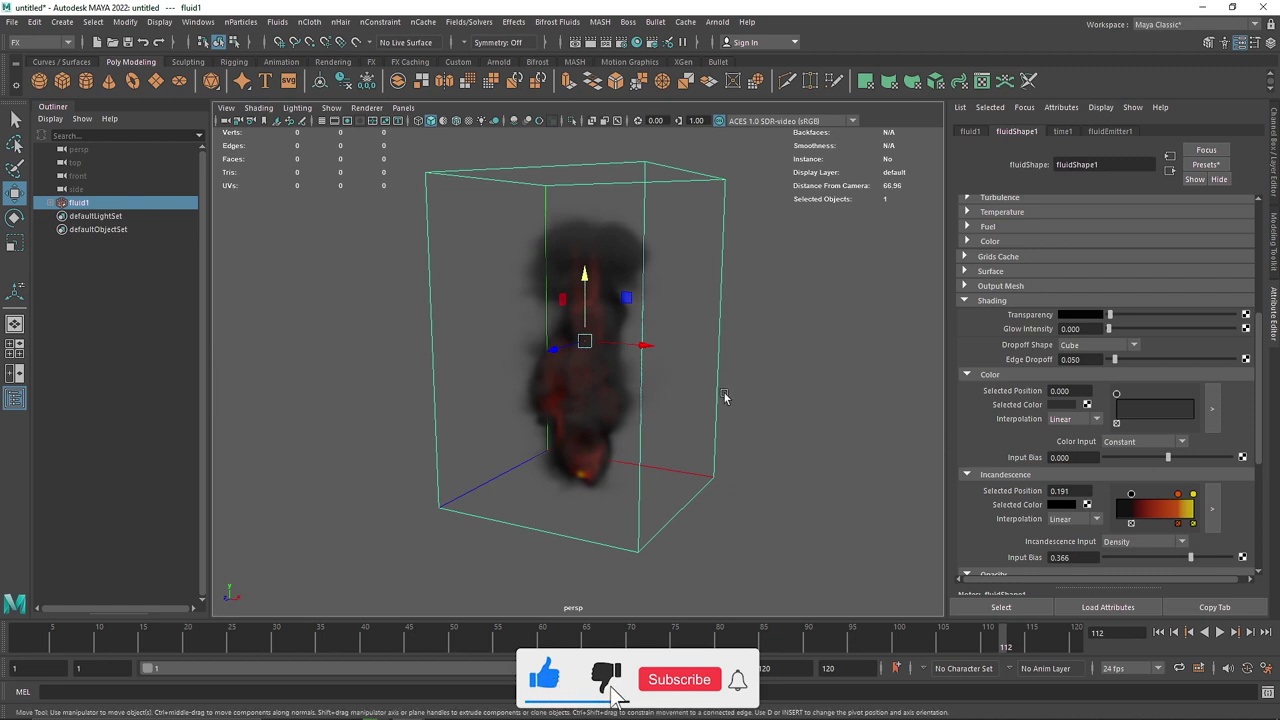
alt+drag(723, 400, 677, 366)
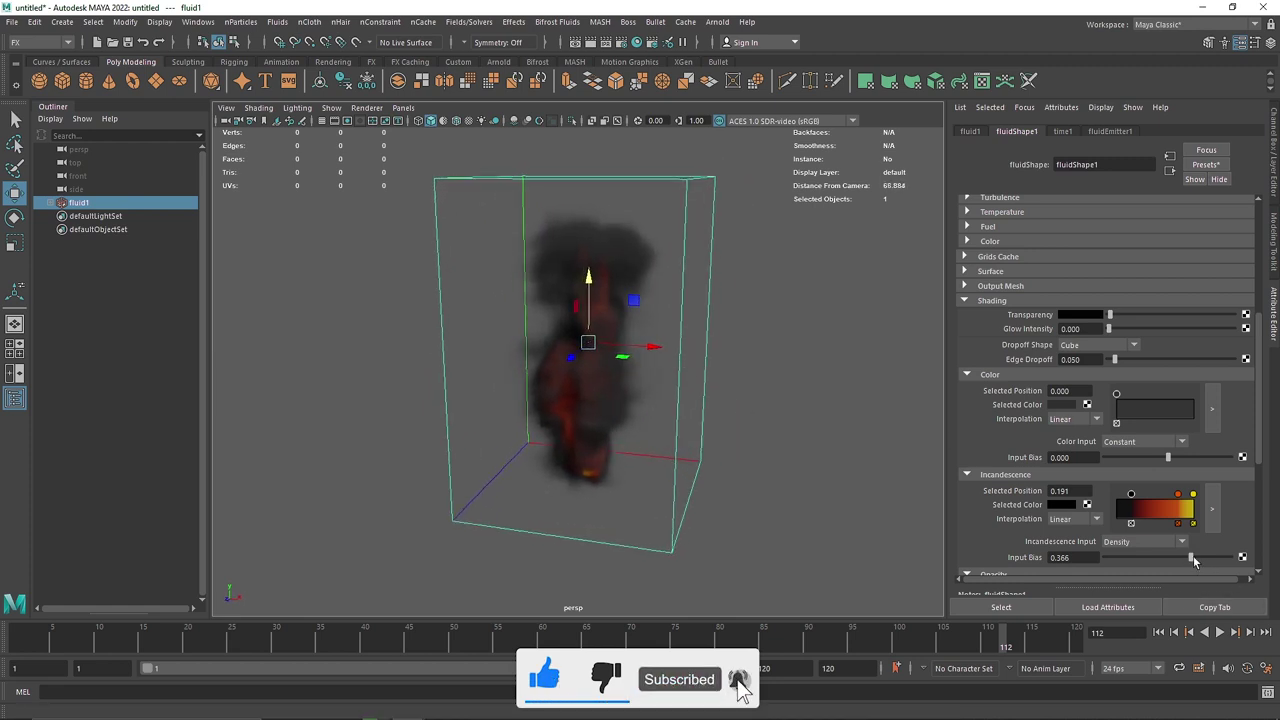
mouse_move(1193, 558)
mouse_down()
mouse_move(1209, 560)
mouse_move(1195, 562)
mouse_up()
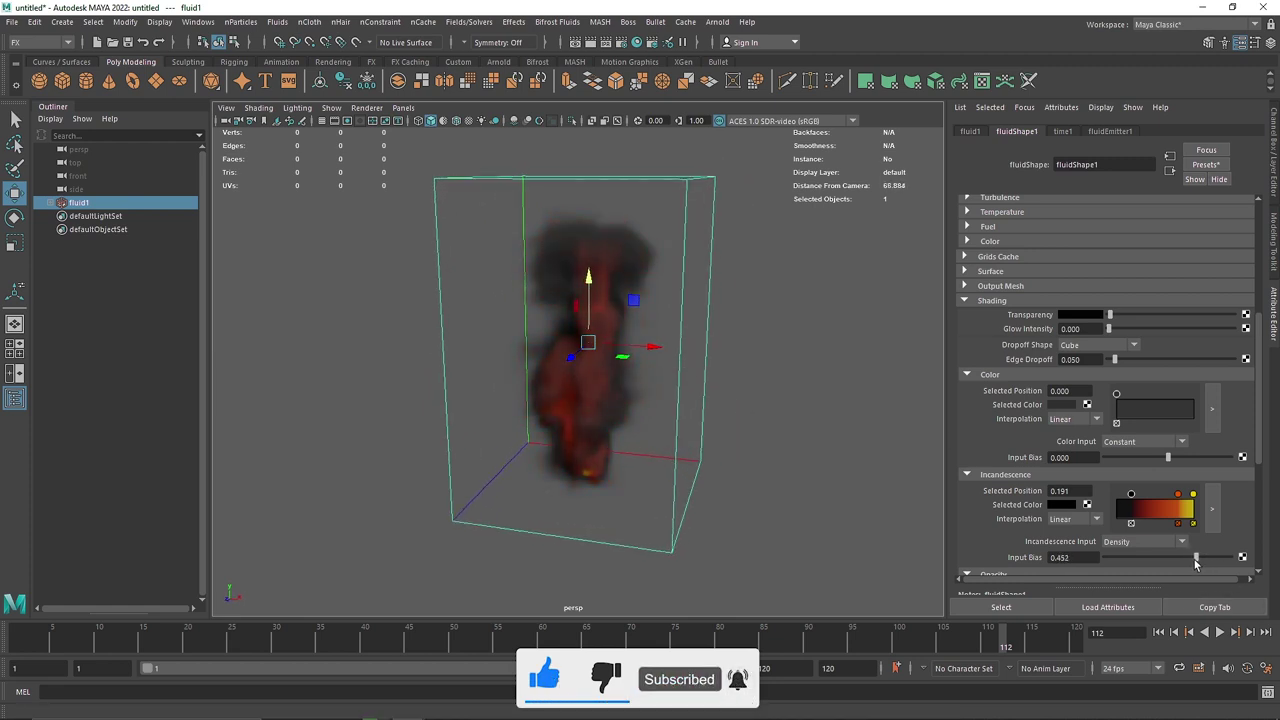
alt+drag(720, 470, 660, 459)
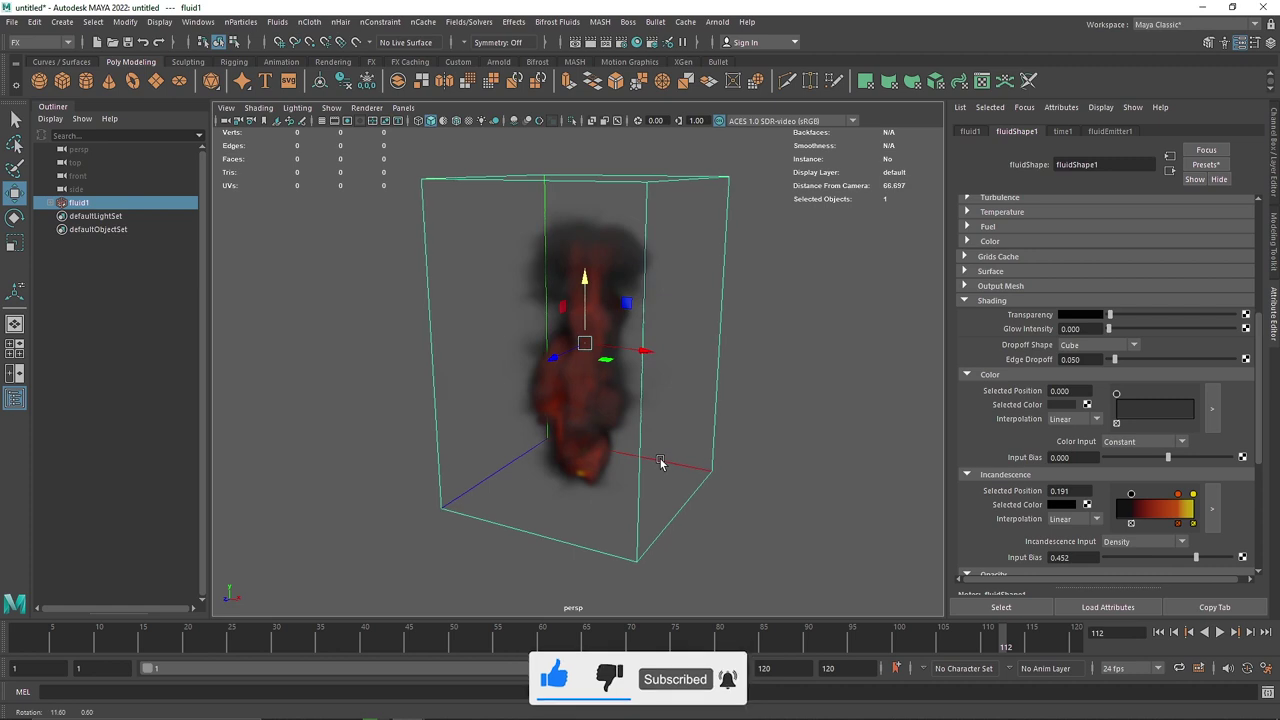
Step: Set the container's Base Resolution to 100 and return to the start of the playback range
click(987, 305)
click(964, 272)
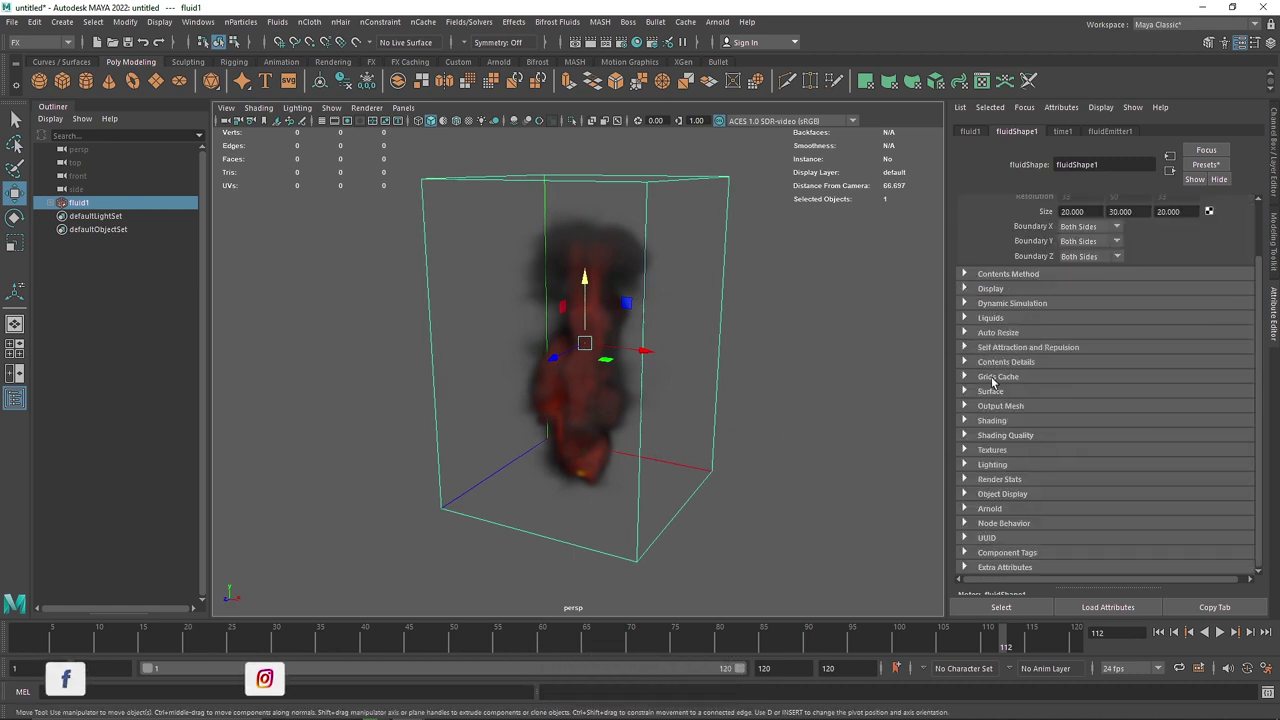
click(964, 216)
click(1078, 244)
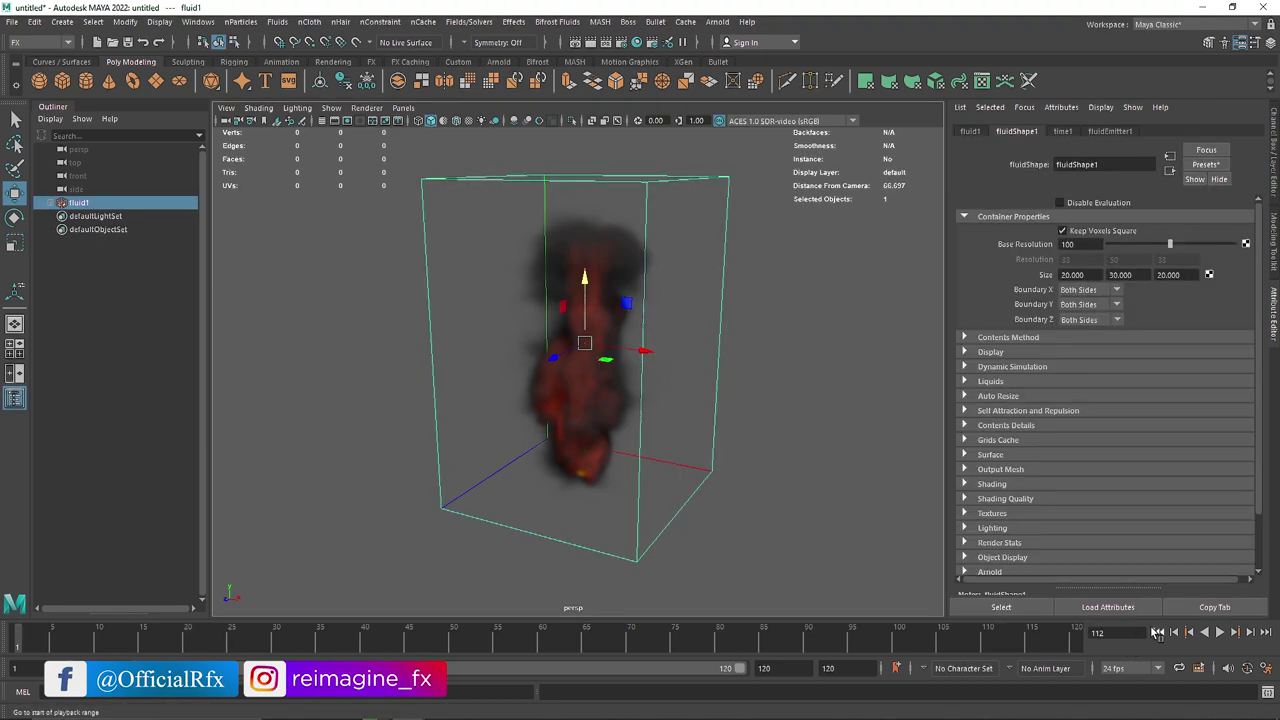
click(1158, 632)
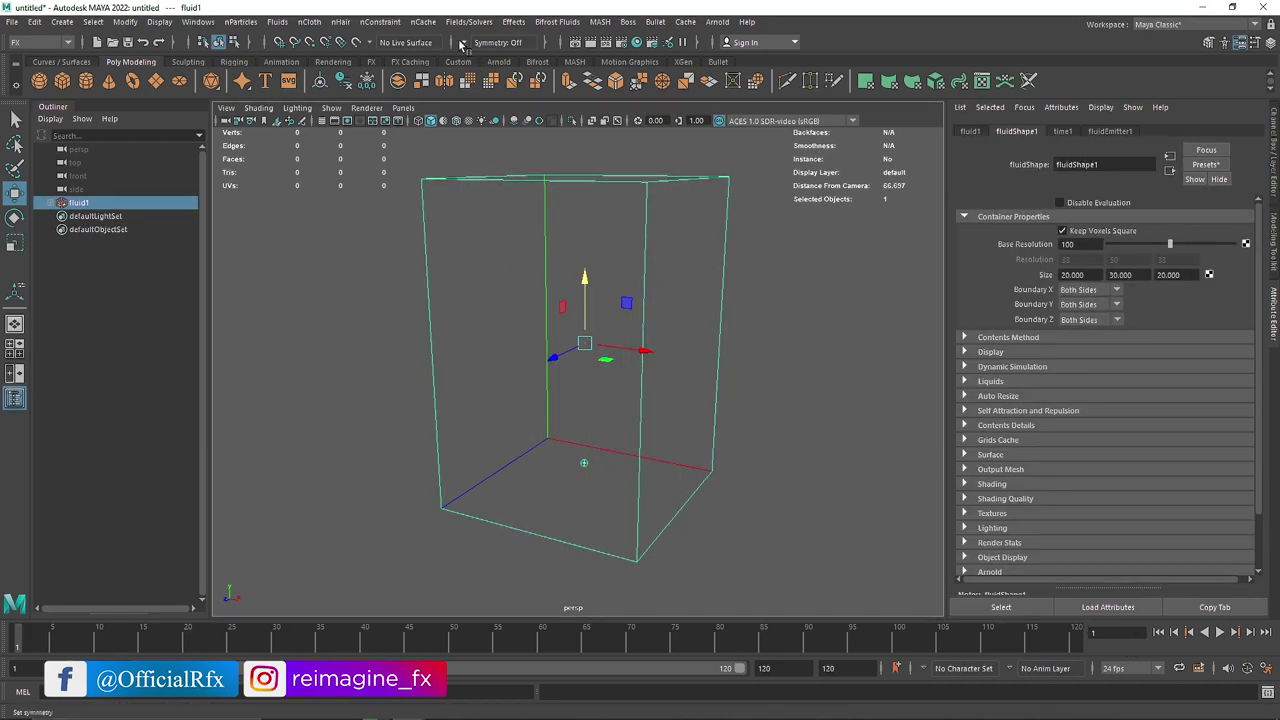
Step: Create a new Maya Fluid cache for the container over the playback range of frames 1 to 120
click(423, 21)
mouse_move(560, 56)
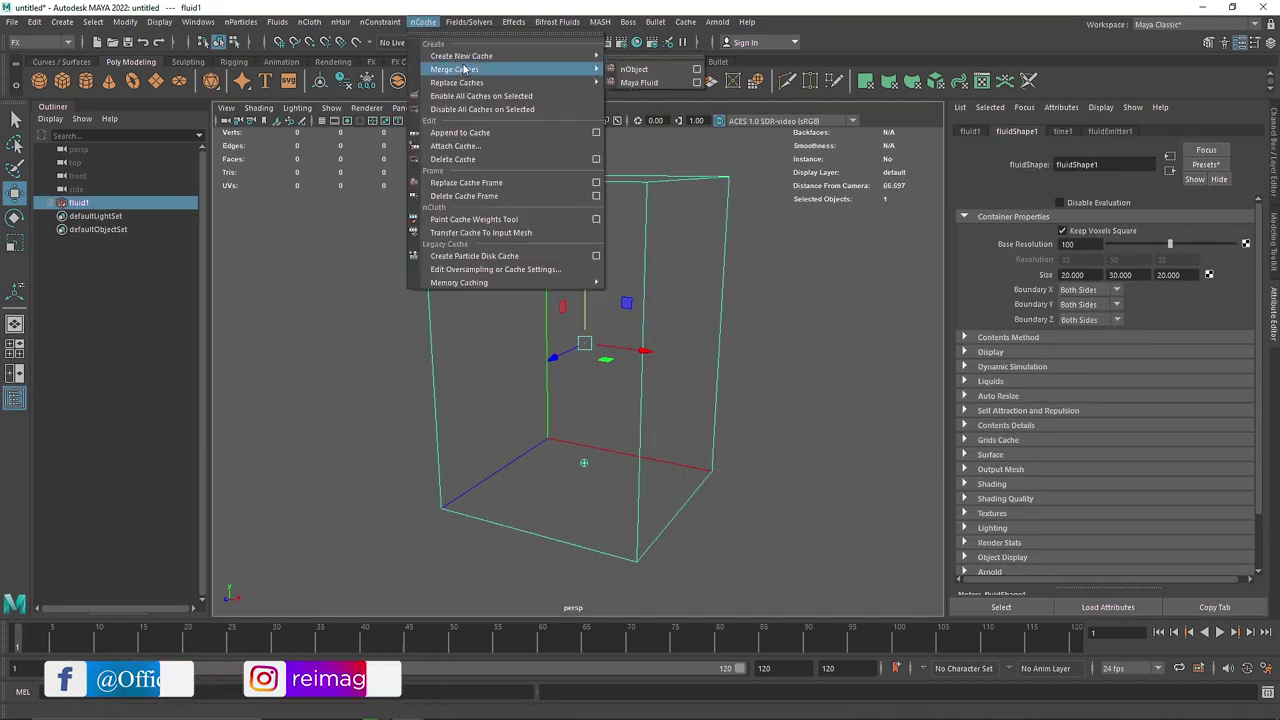
click(663, 73)
click(726, 375)
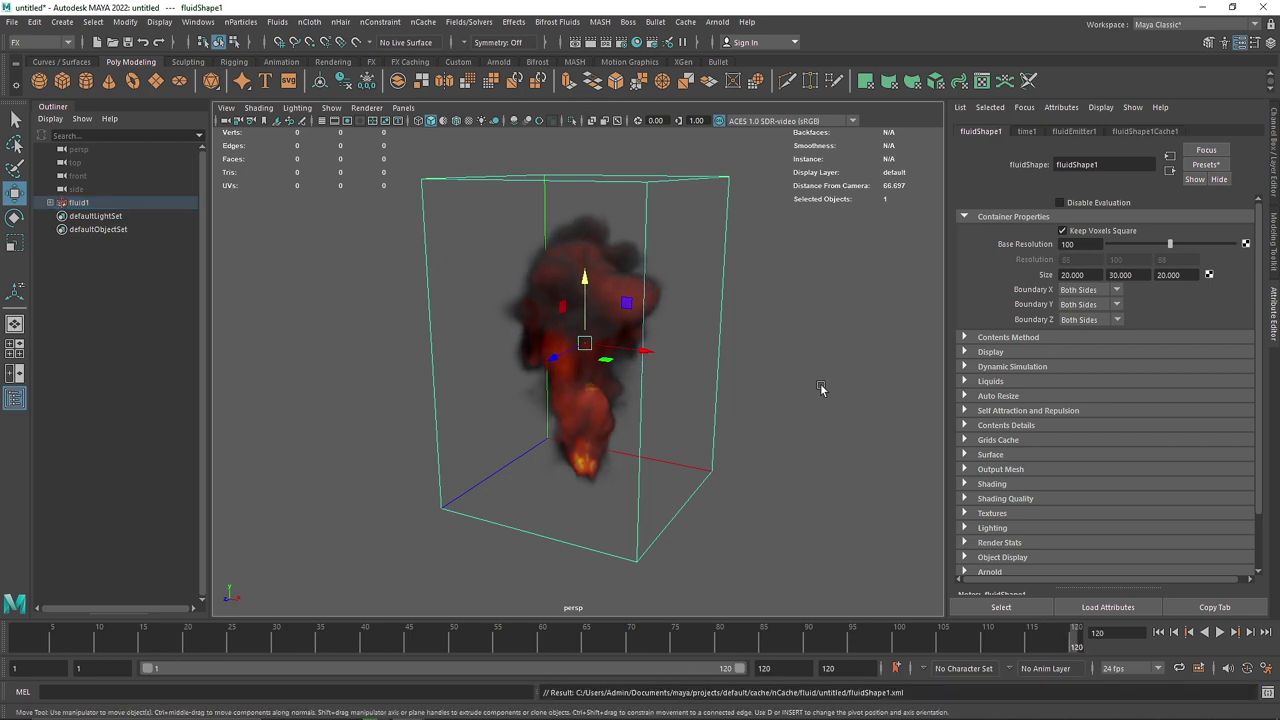
Step: Inspect the cached smoke plume at frame 120 up close and from several angles
alt+drag(720, 377, 640, 340)
alt+right_drag(640, 340, 731, 338)
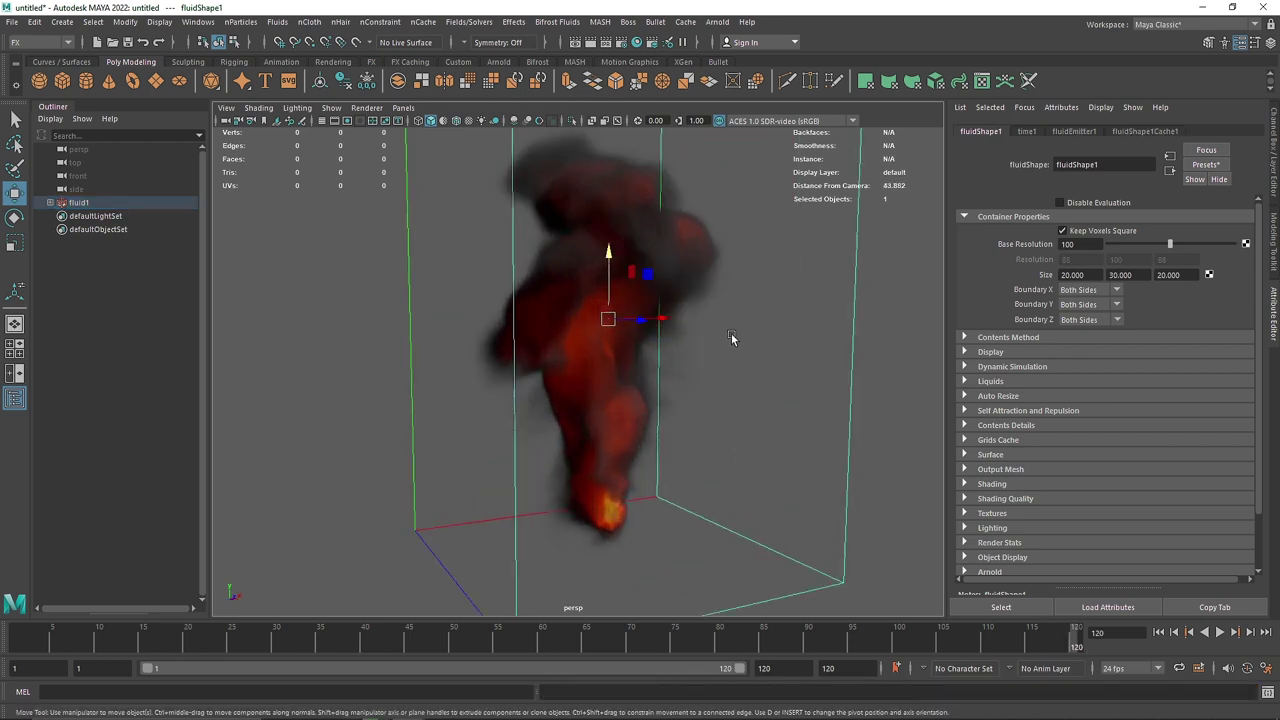
alt+drag(731, 338, 679, 335)
alt+right_drag(679, 335, 657, 365)
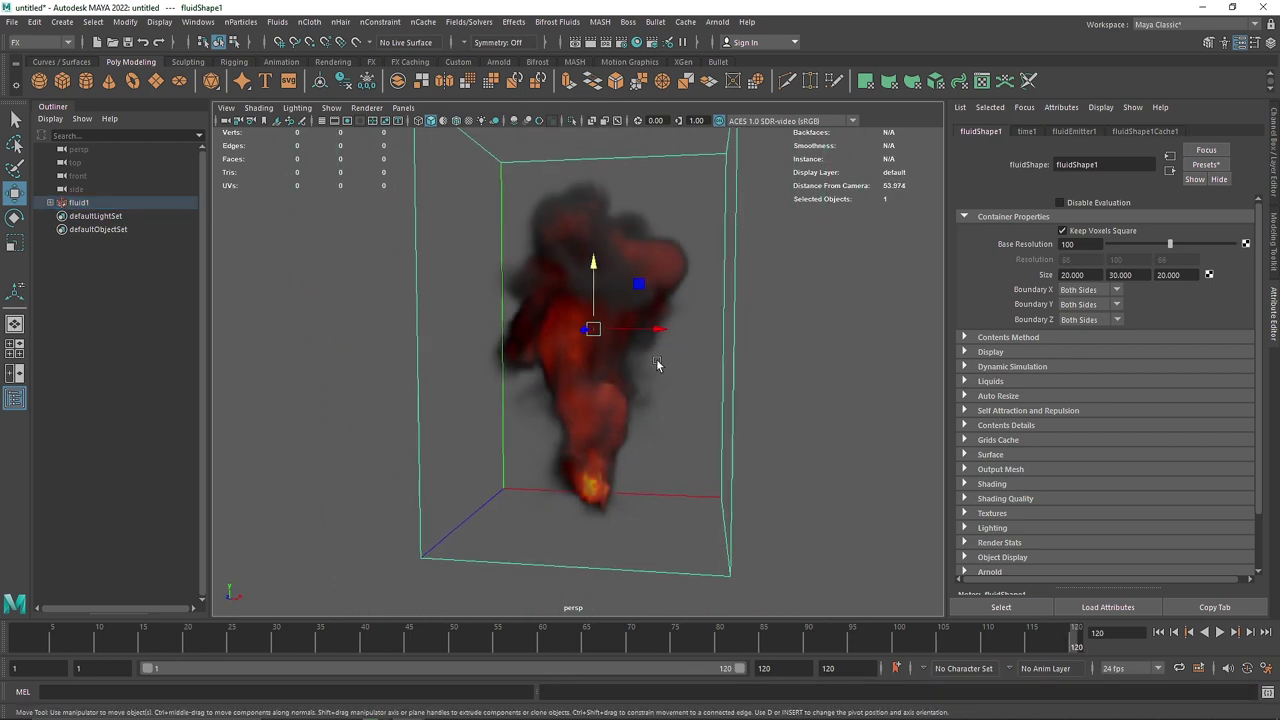
alt+drag(657, 365, 846, 388)
Step: Lower the fluid's shading Transparency slightly further and reduce the Incandescence Input Bias to 0.355
click(983, 217)
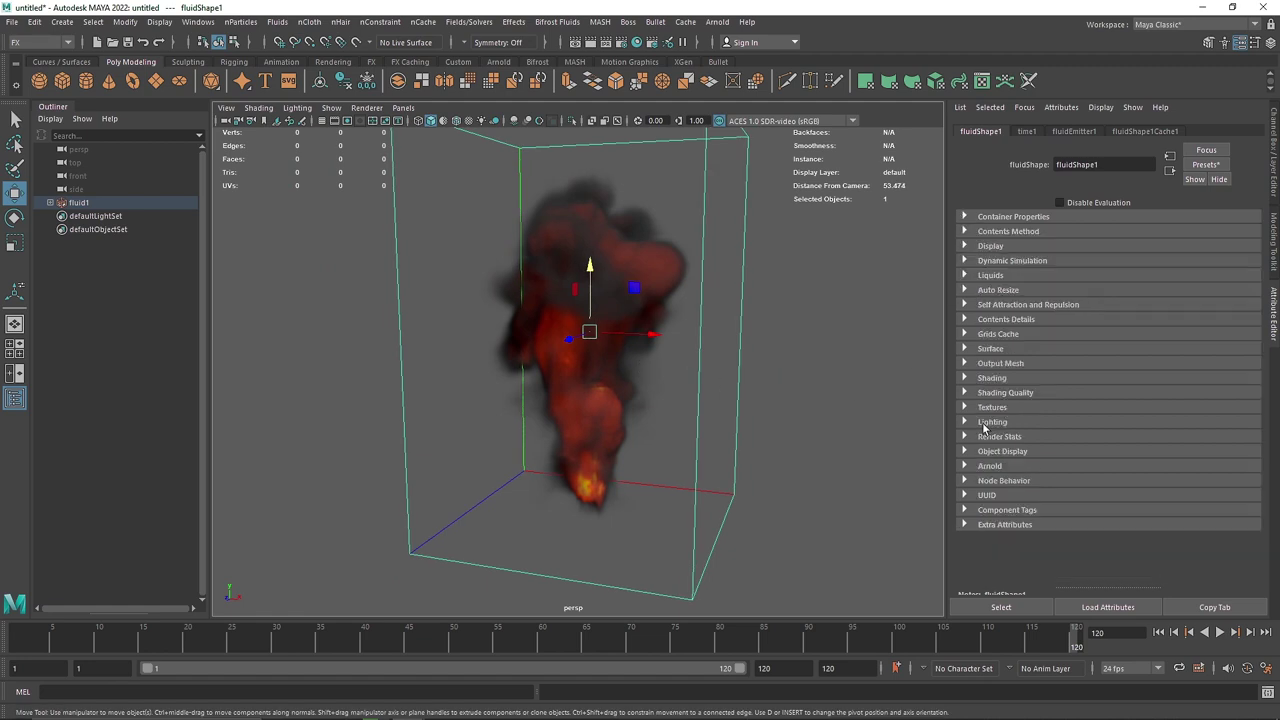
click(992, 378)
scroll(1100, 372, down, 2)
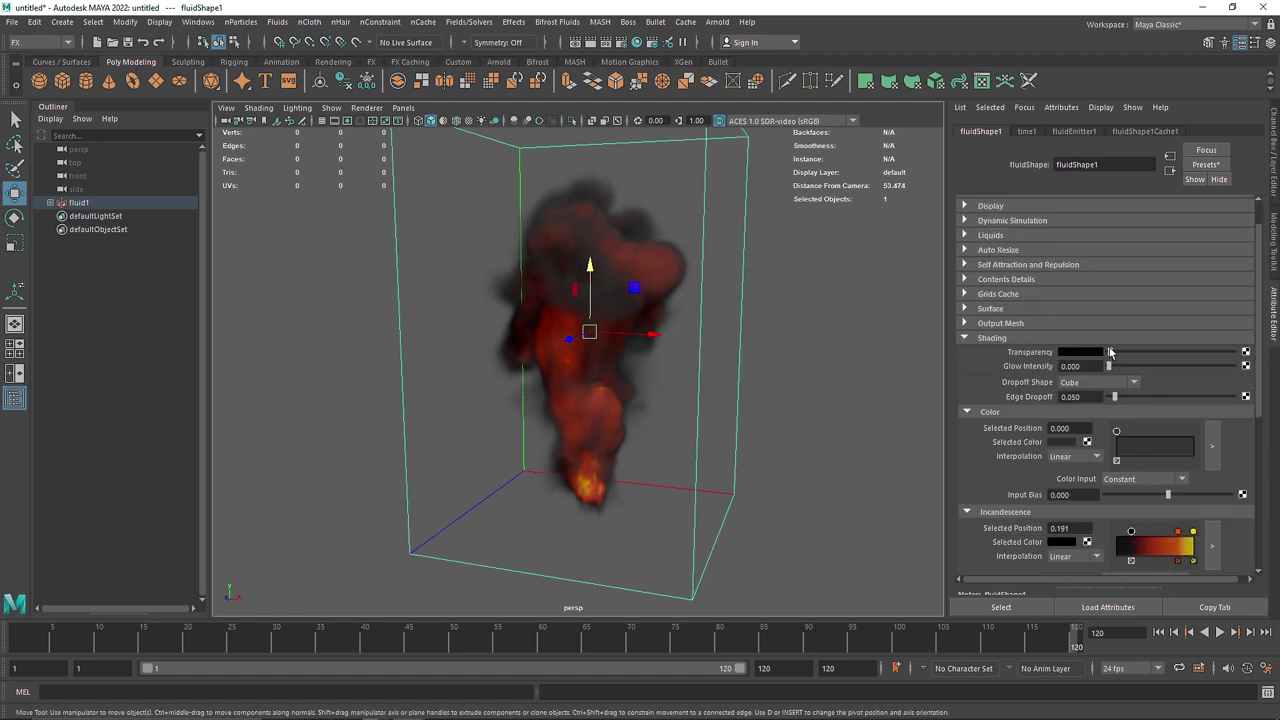
drag(1110, 352, 1109, 358)
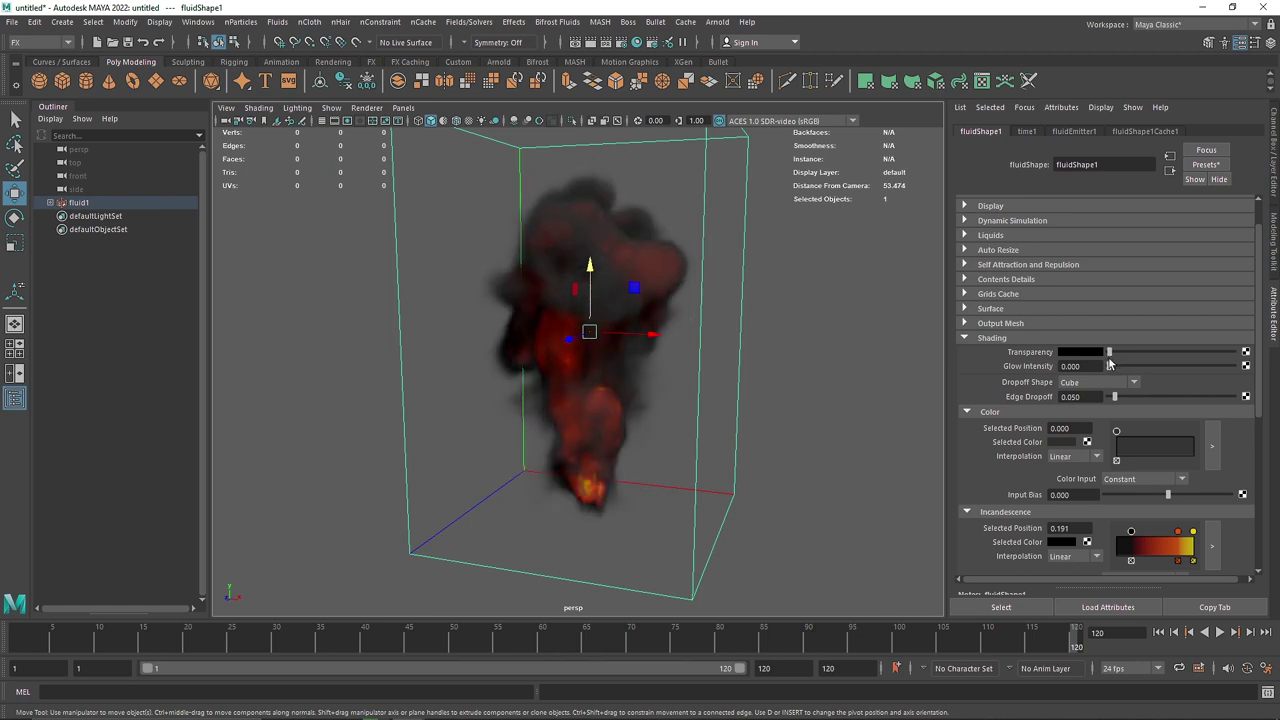
scroll(1088, 528, down, 2)
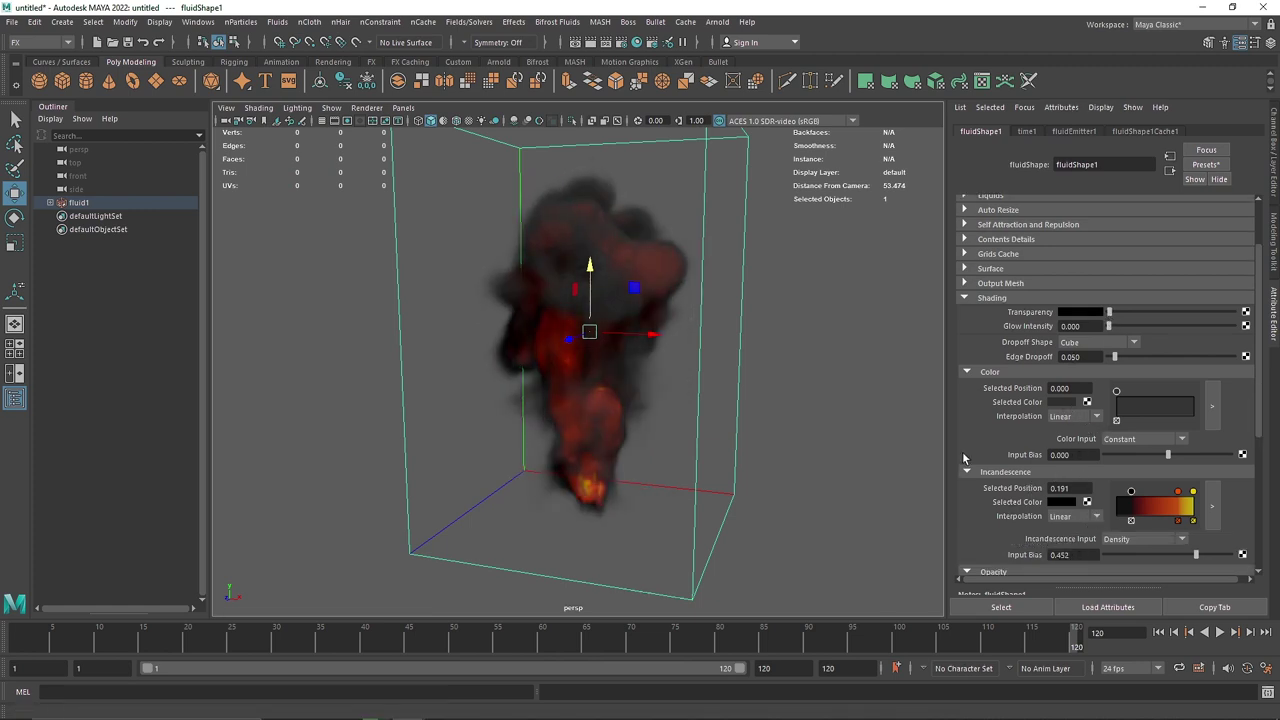
drag(1196, 557, 1189, 556)
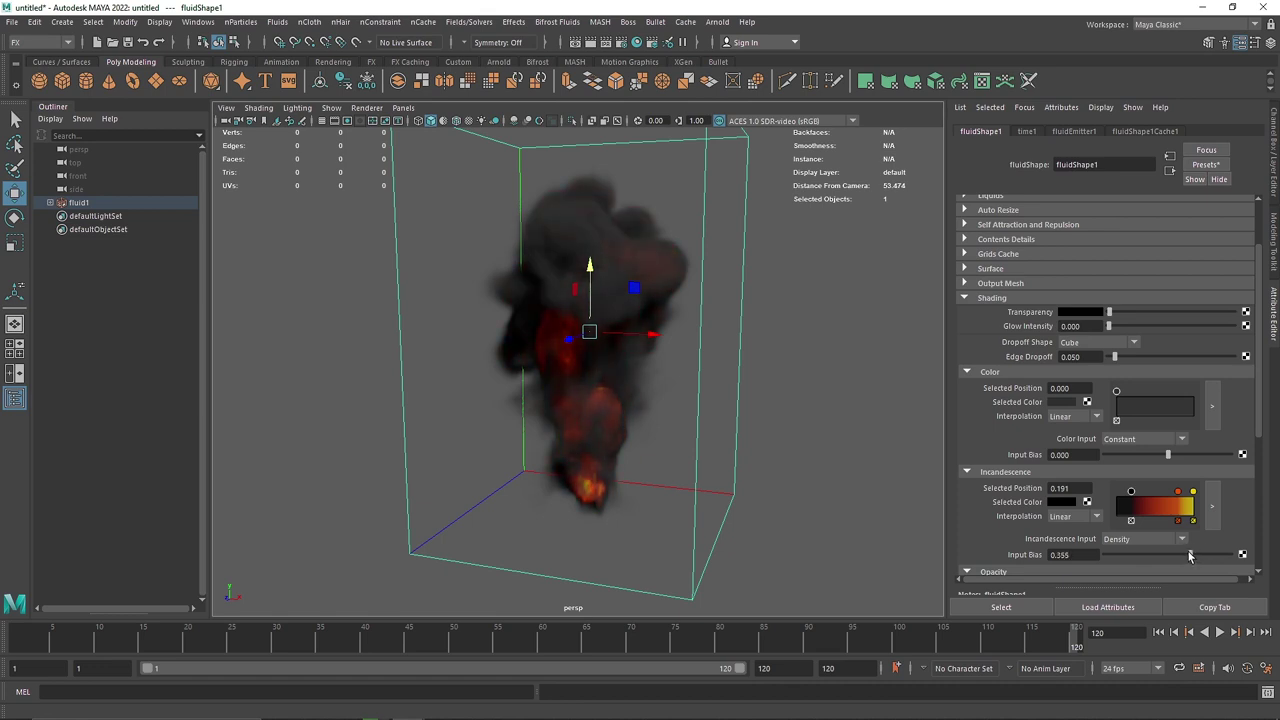
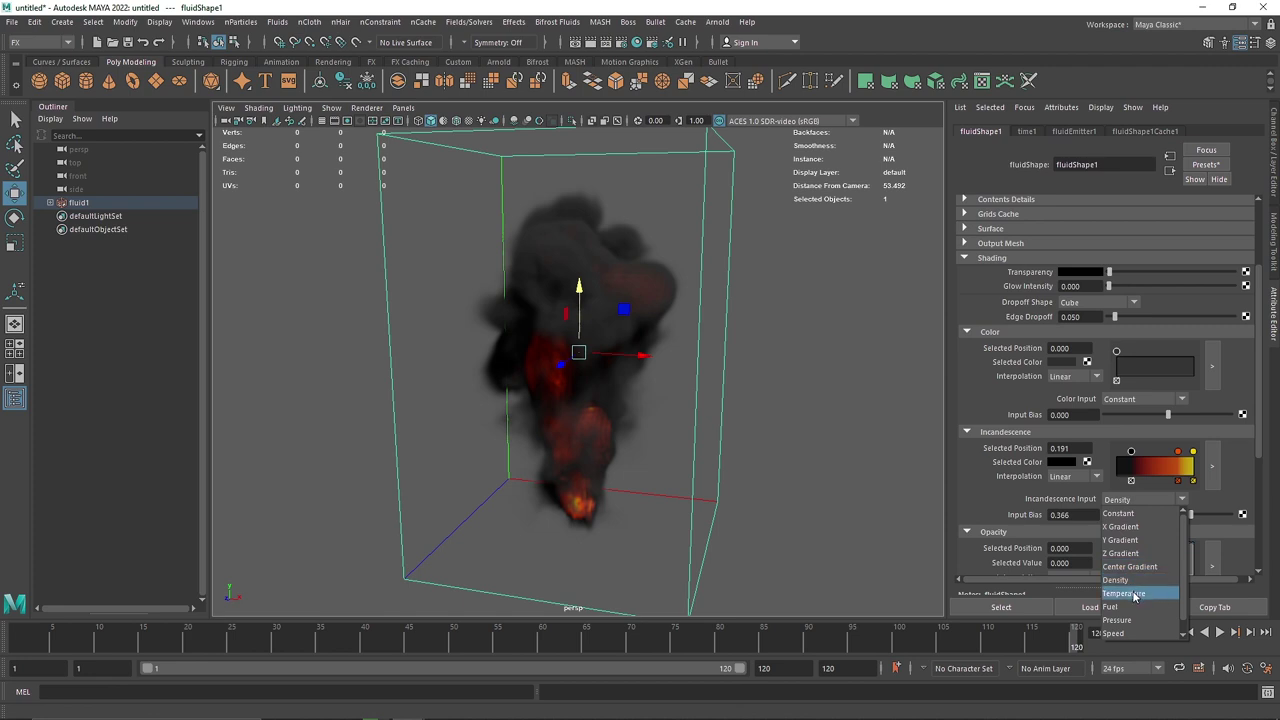
Step: Try Temperature as the fluid's Incandescence Input, and return the input to Density
click(1128, 593)
click(1140, 499)
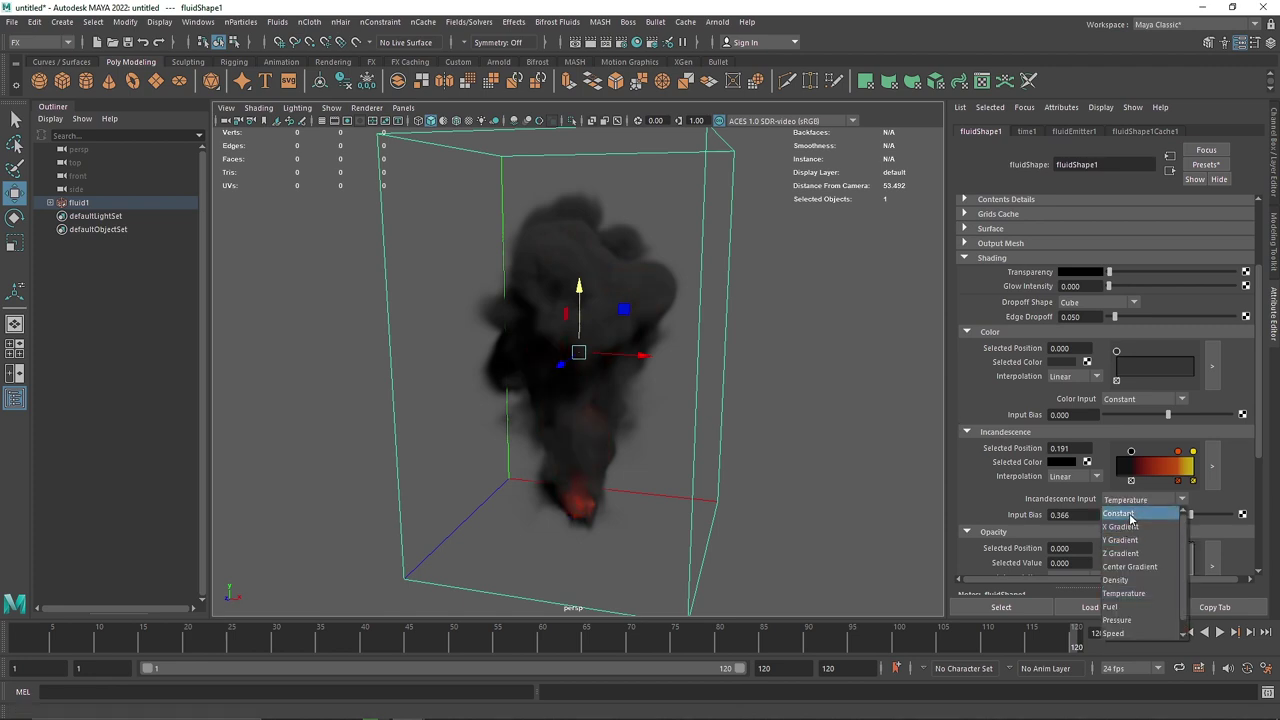
click(1133, 581)
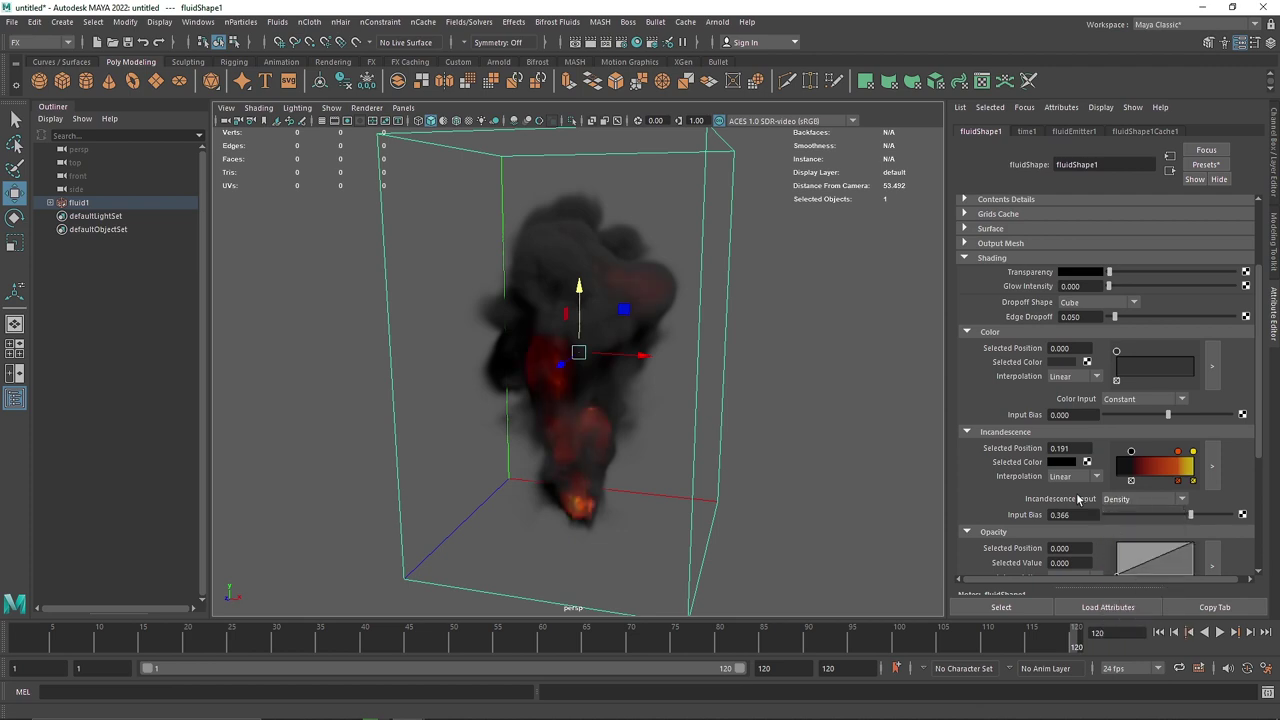
Step: Try an Incandescence Input Bias of 0, with the ramp's black marker at position 0 and Temperature as the input
drag(1190, 515, 1162, 517)
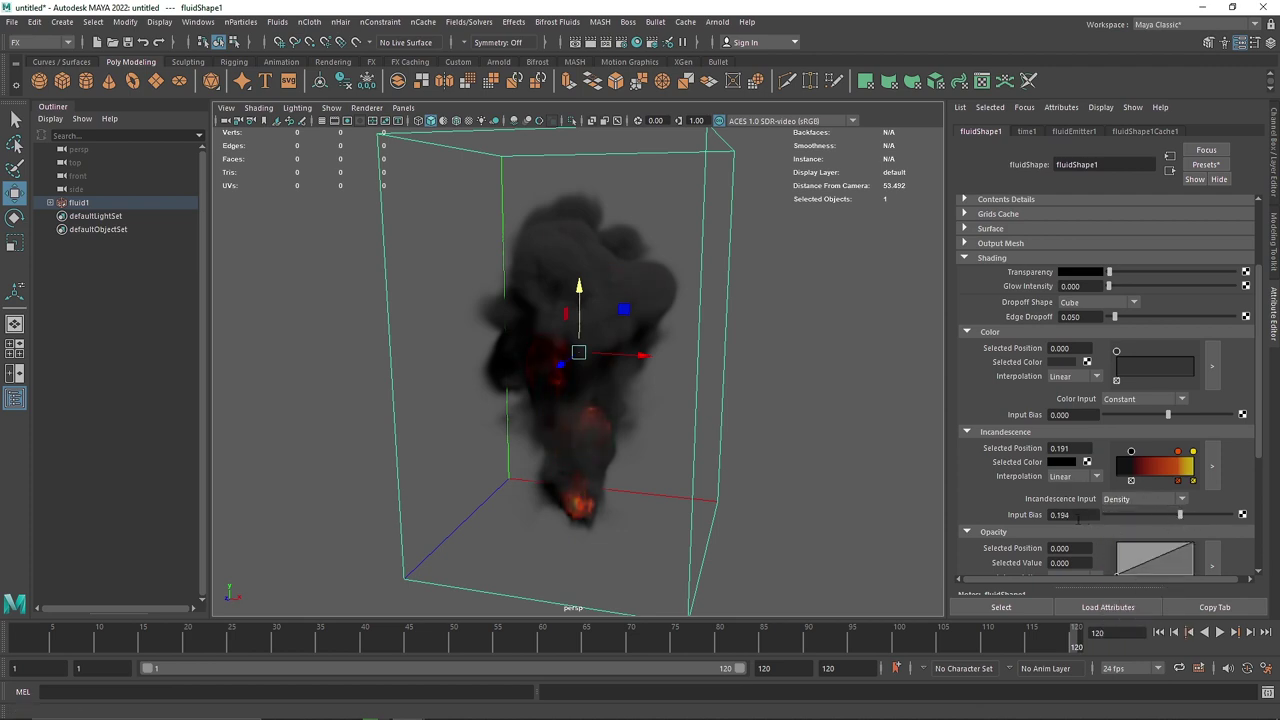
click(1131, 499)
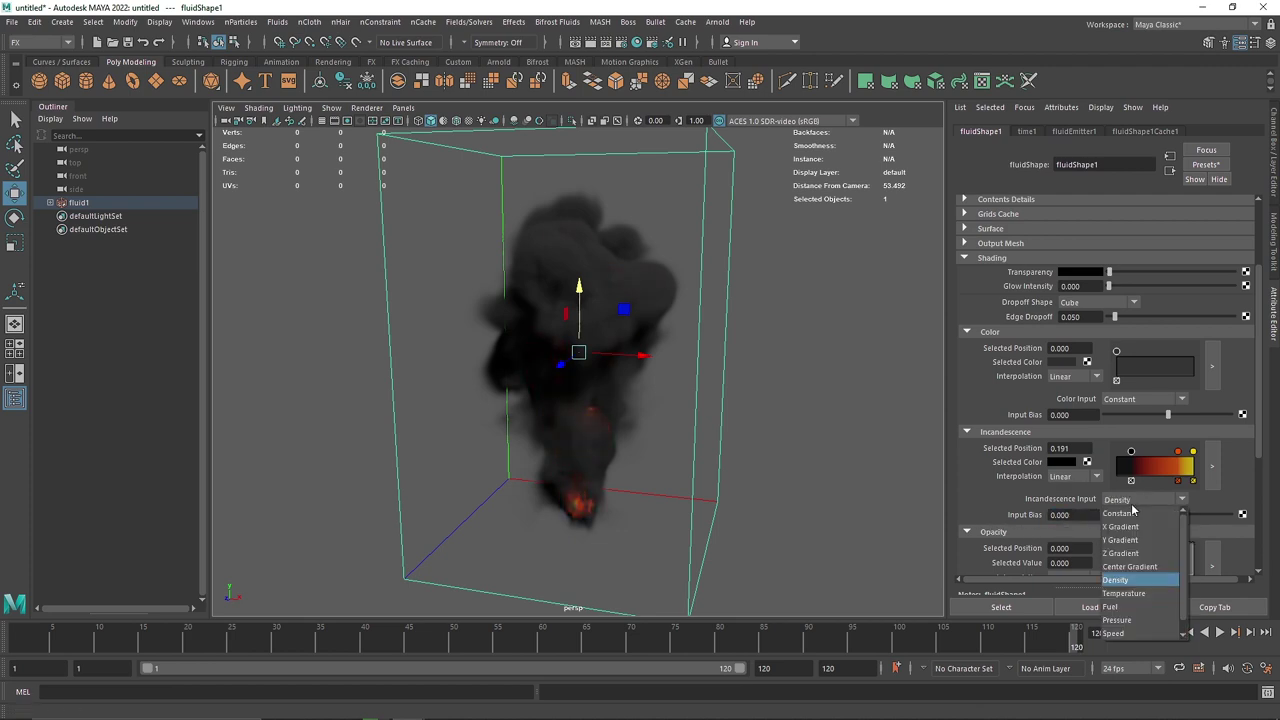
click(1138, 480)
drag(1131, 451, 1116, 451)
click(1136, 502)
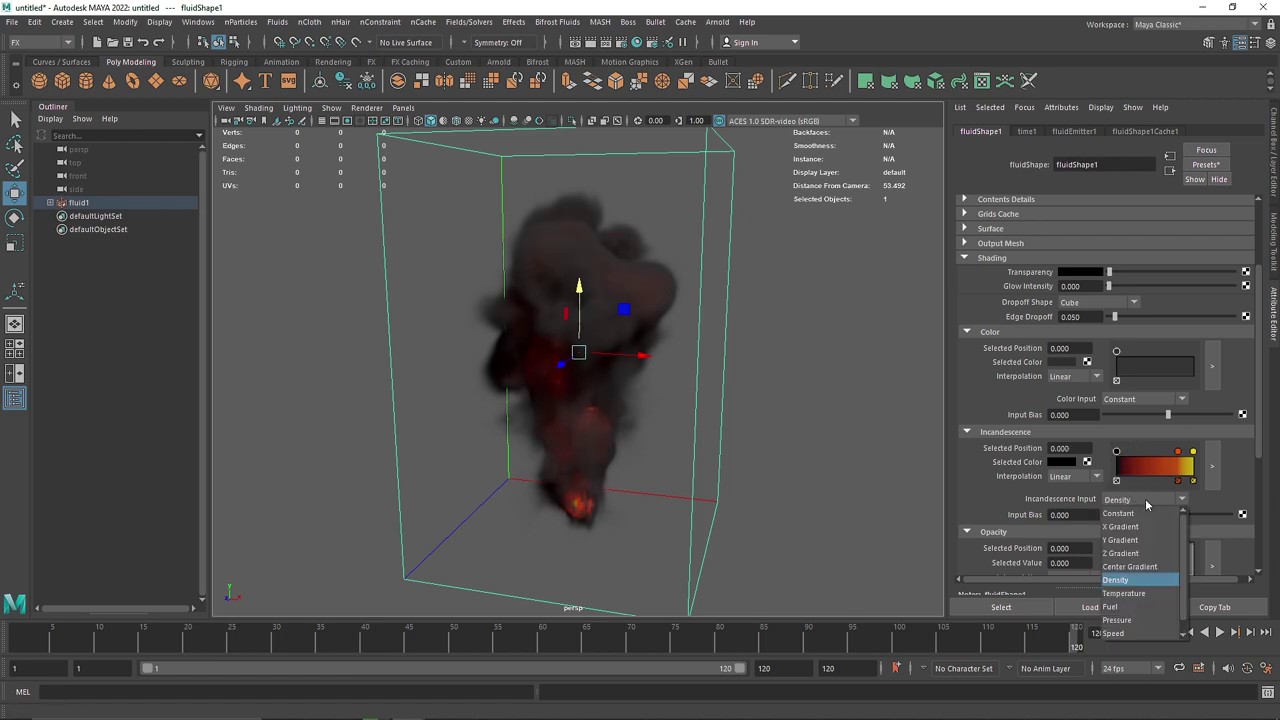
click(1138, 589)
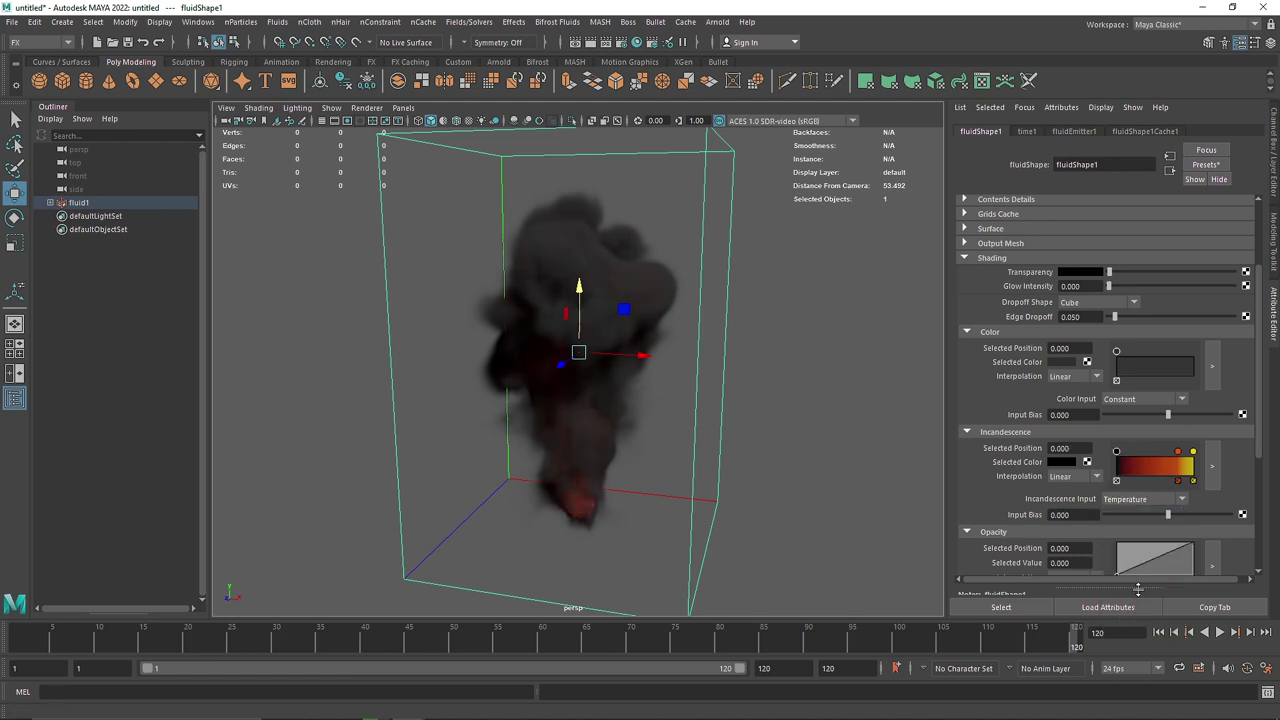
Step: Try a light grey fluid color and set the Incandescence Input back to Density
click(1075, 362)
click(1033, 366)
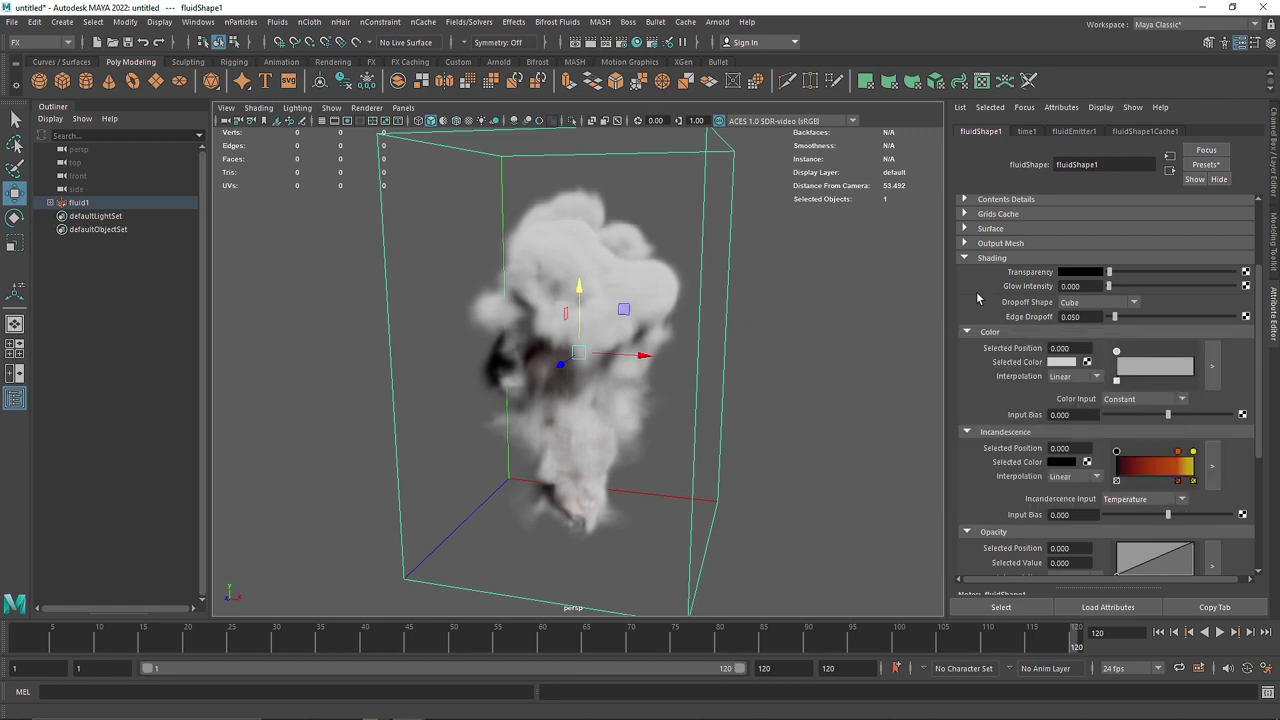
mouse_move(623, 400)
alt+mouse_down()
mouse_move(662, 384)
mouse_move(617, 404)
mouse_move(624, 414)
alt+mouse_up()
click(1143, 498)
click(1138, 576)
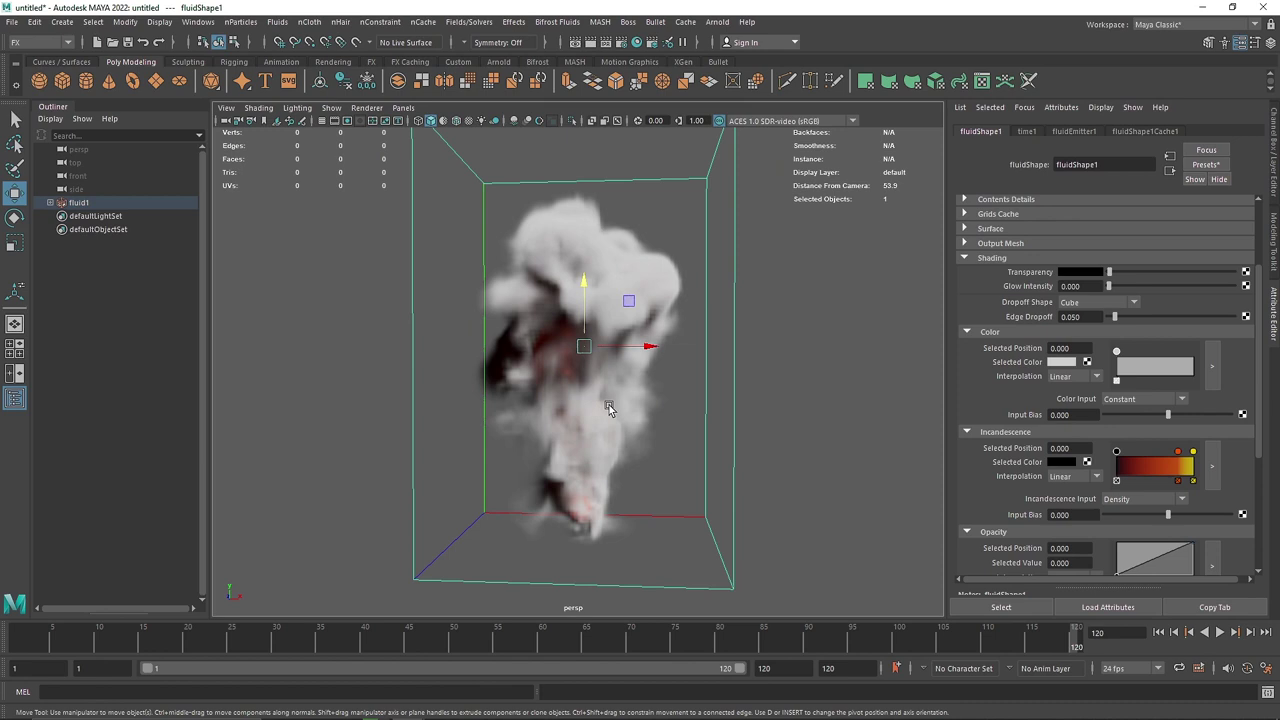
Step: Move the incandescence ramp's black marker to position 0.287 and darken the fluid color to a grey with a value of 0.072
click(1128, 501)
click(1131, 581)
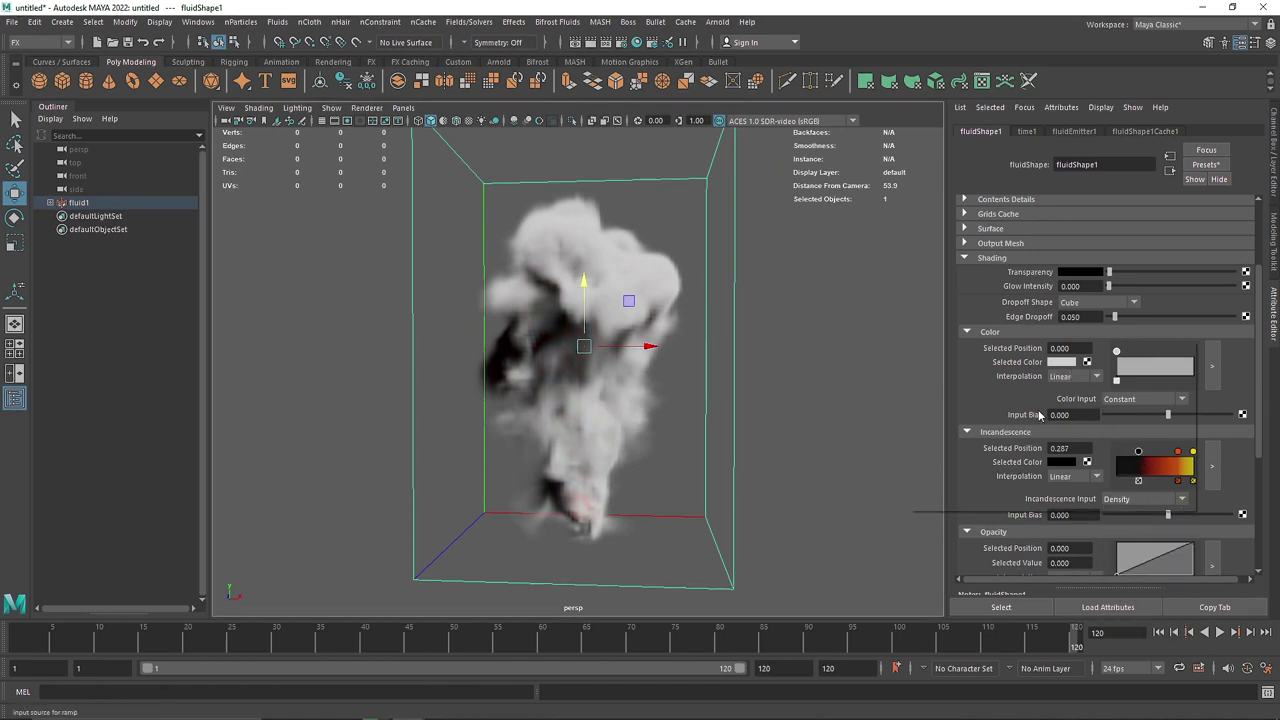
click(1062, 362)
drag(1006, 470, 1010, 468)
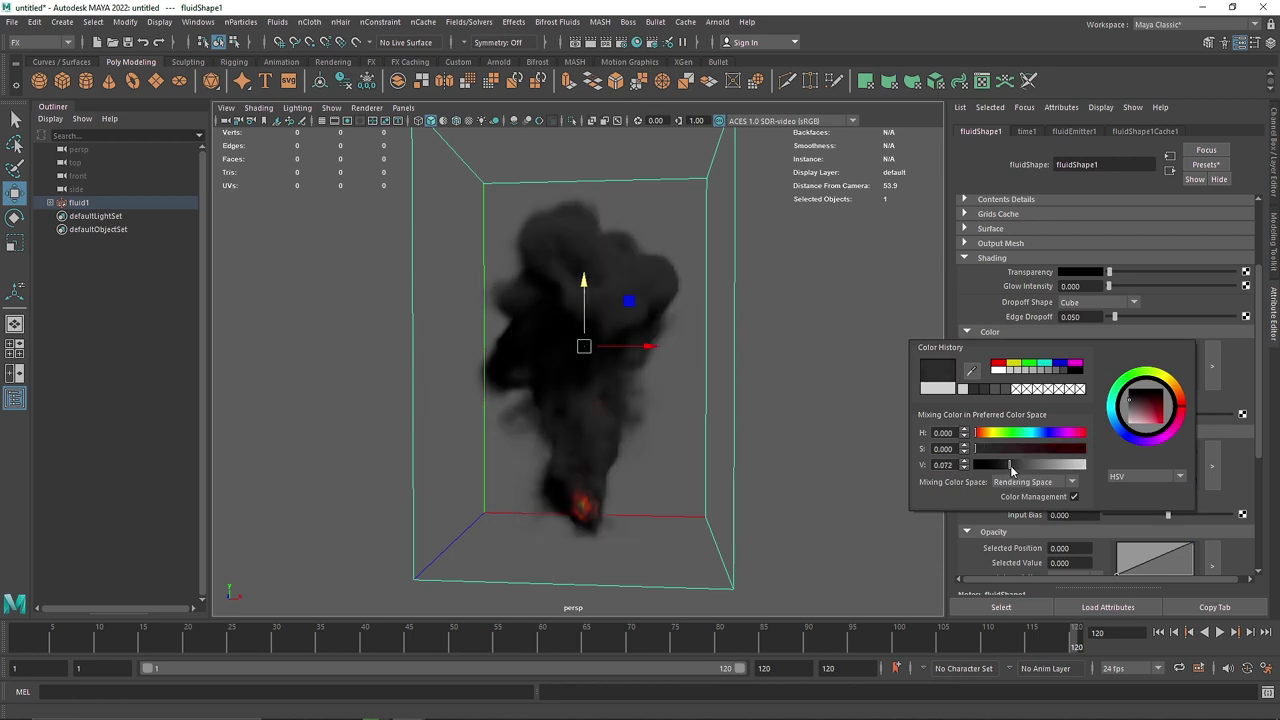
Step: Raise the Incandescence Input Bias to 0.484 and check the plume's glow up close
drag(1164, 516, 1196, 520)
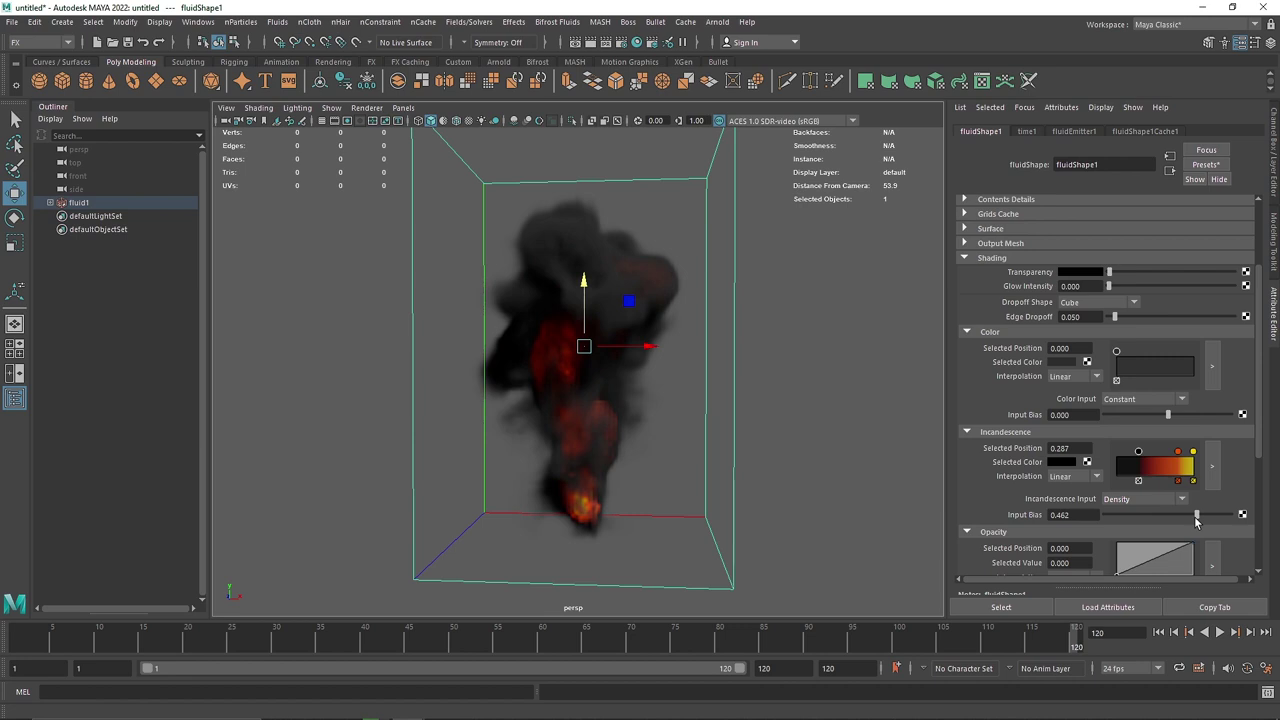
mouse_move(540, 370)
alt+mouse_down()
mouse_move(443, 394)
mouse_move(446, 406)
mouse_move(395, 371)
mouse_move(634, 429)
mouse_move(875, 343)
alt+mouse_up()
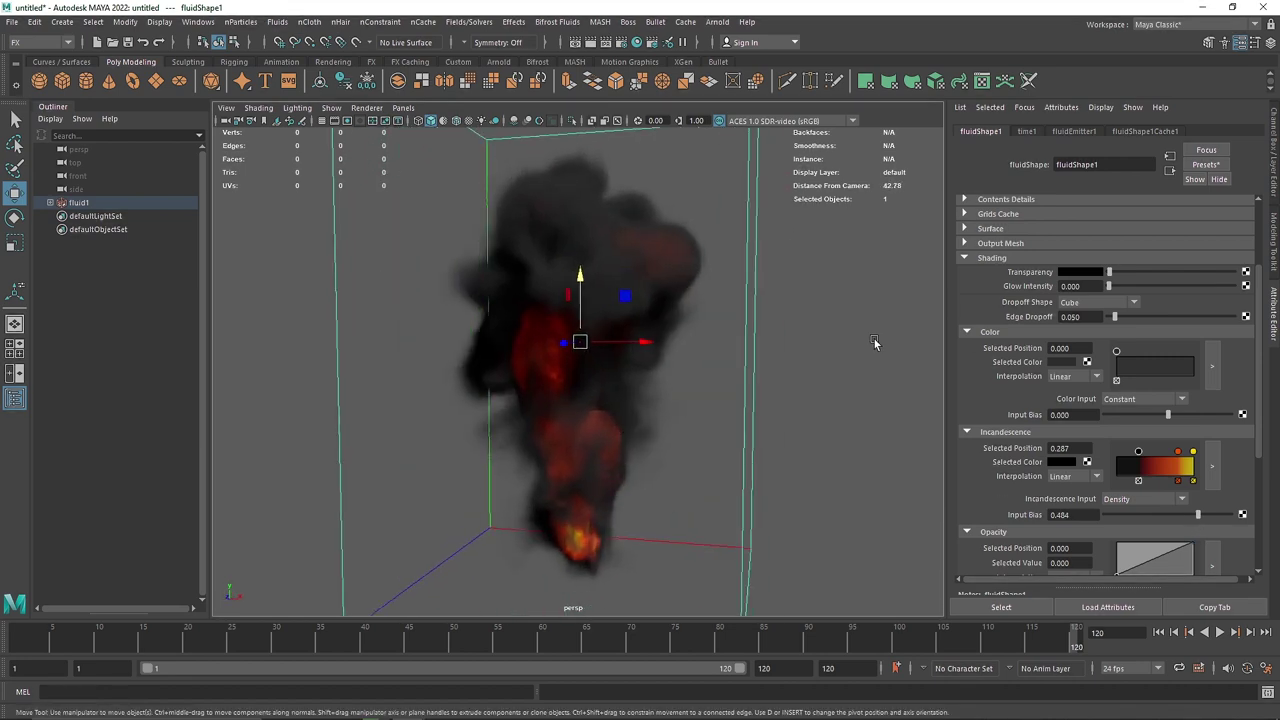
Step: Review the fluid's container resolution and size, along with its density and turbulence settings in Contents Details
click(970, 260)
click(1024, 217)
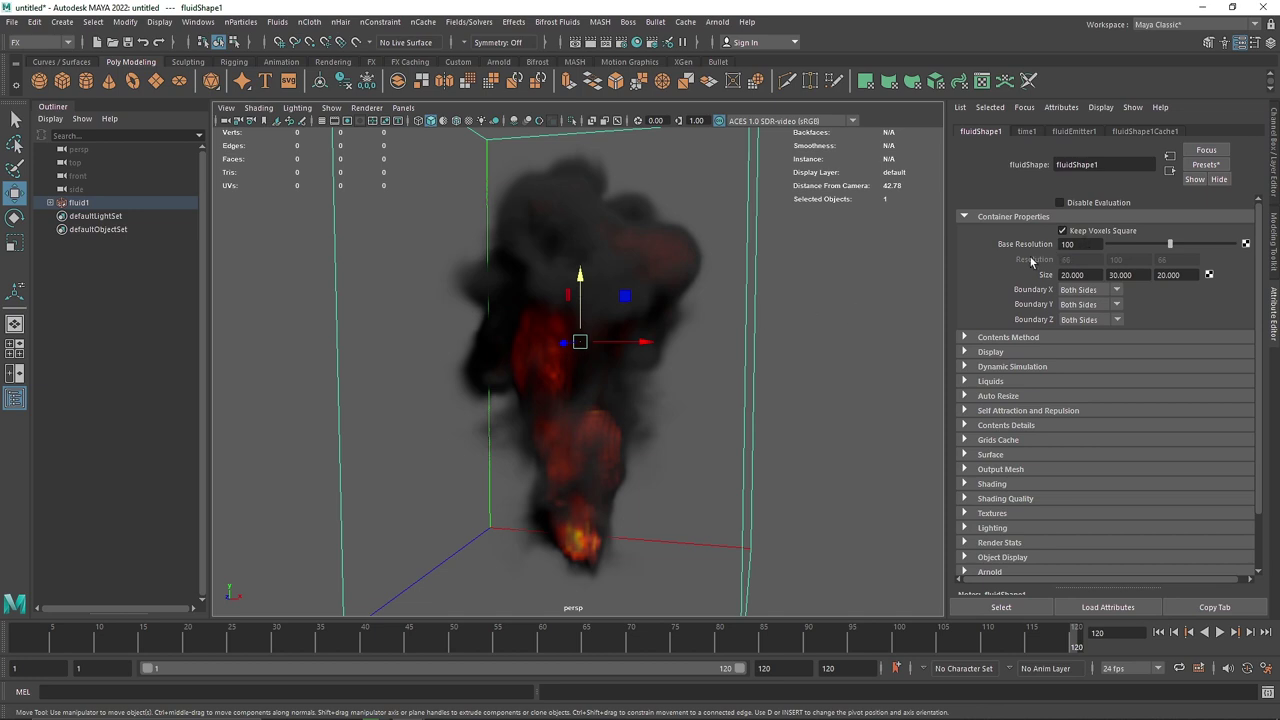
alt+drag(765, 358, 697, 429)
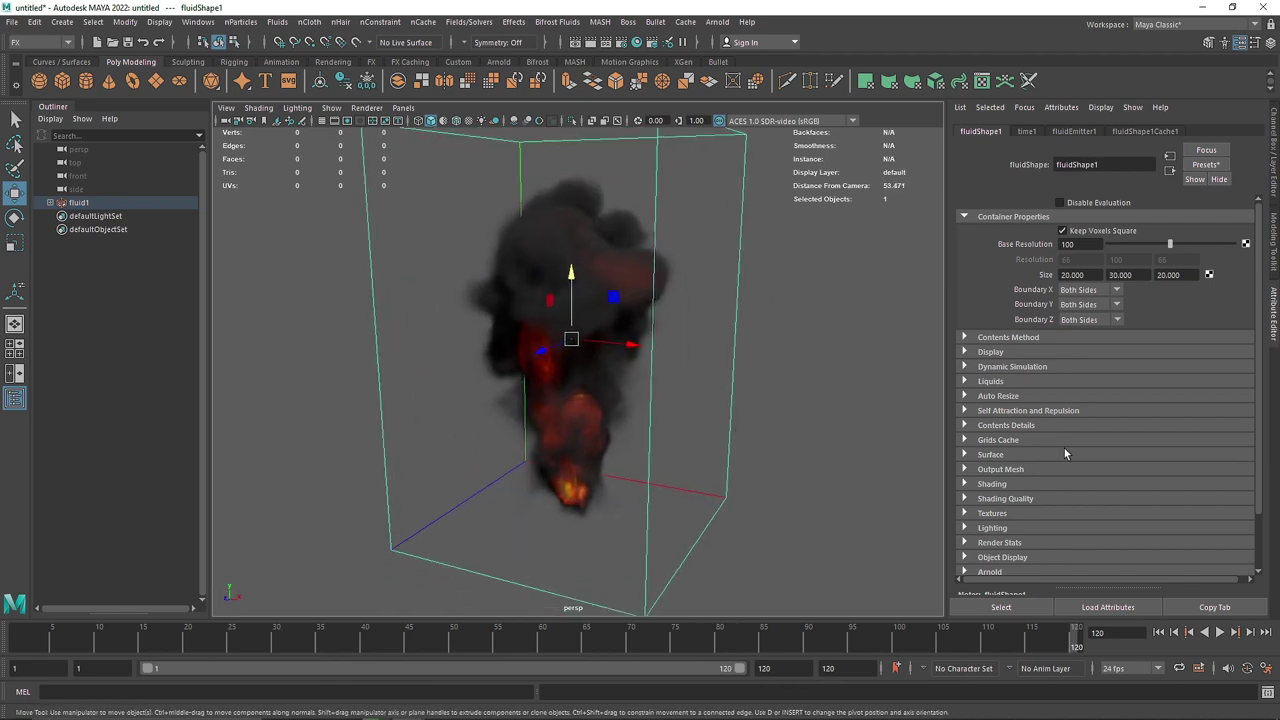
scroll(1010, 444, down, 1)
click(1008, 386)
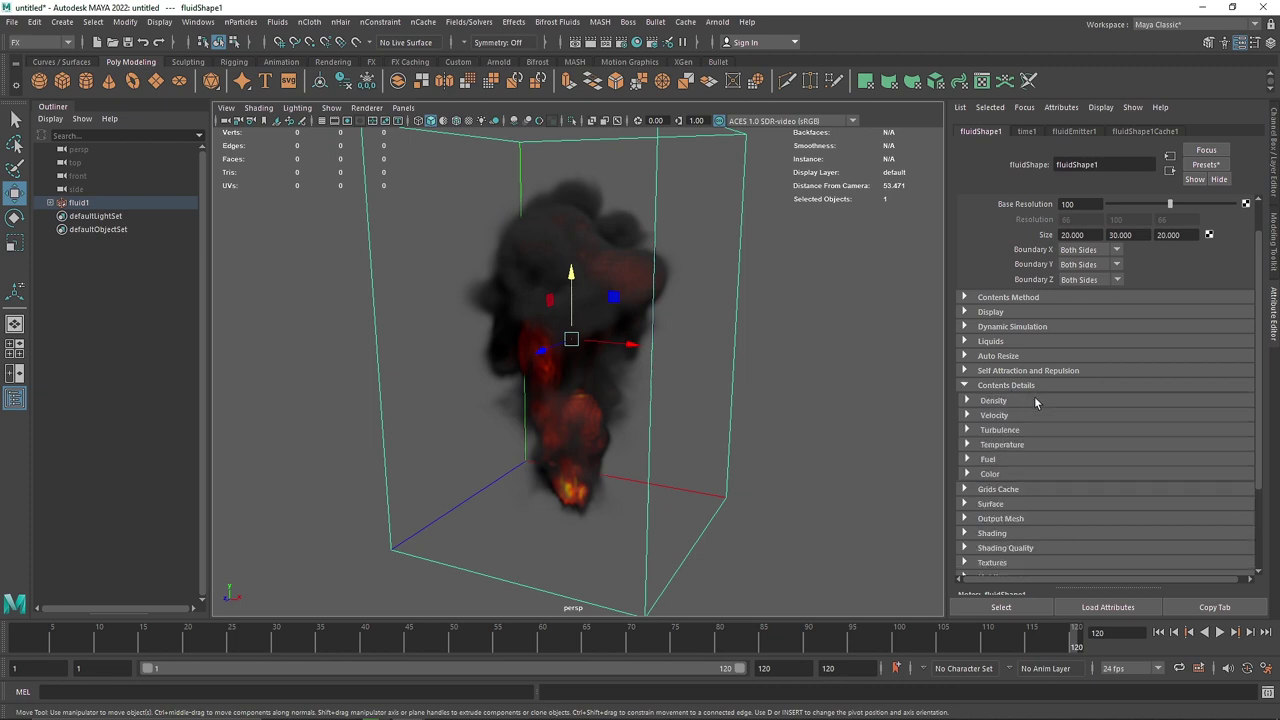
click(1010, 414)
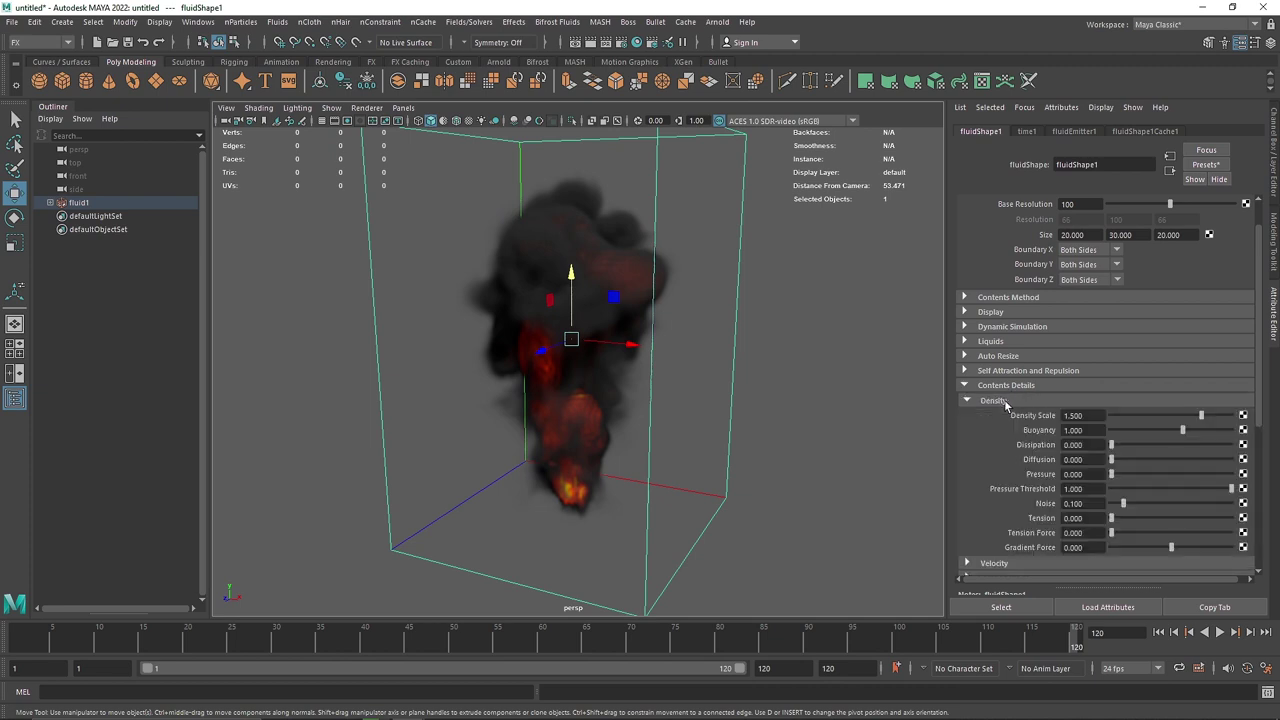
click(1010, 414)
click(1008, 430)
scroll(1060, 450, down, 1)
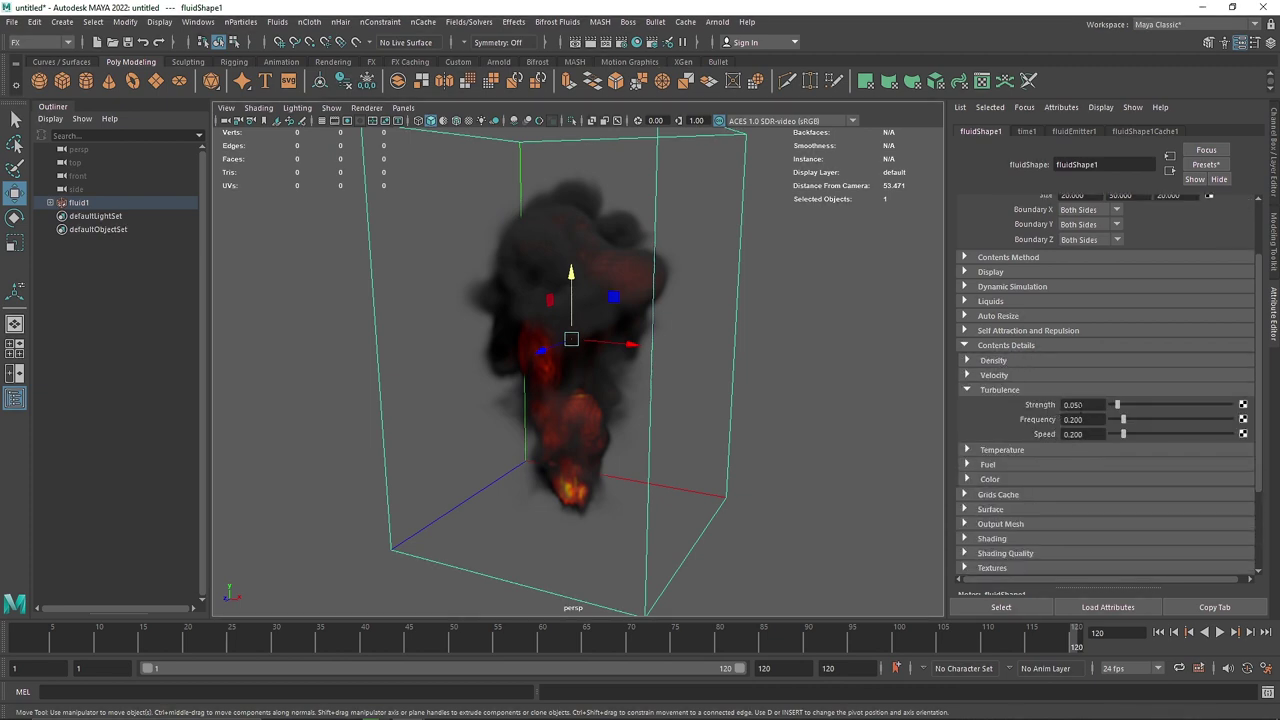
click(1086, 420)
Step: Reselect the fluid container and review its emitter's fluid attributes, particularly the Density/Voxel/Sec rate
click(801, 378)
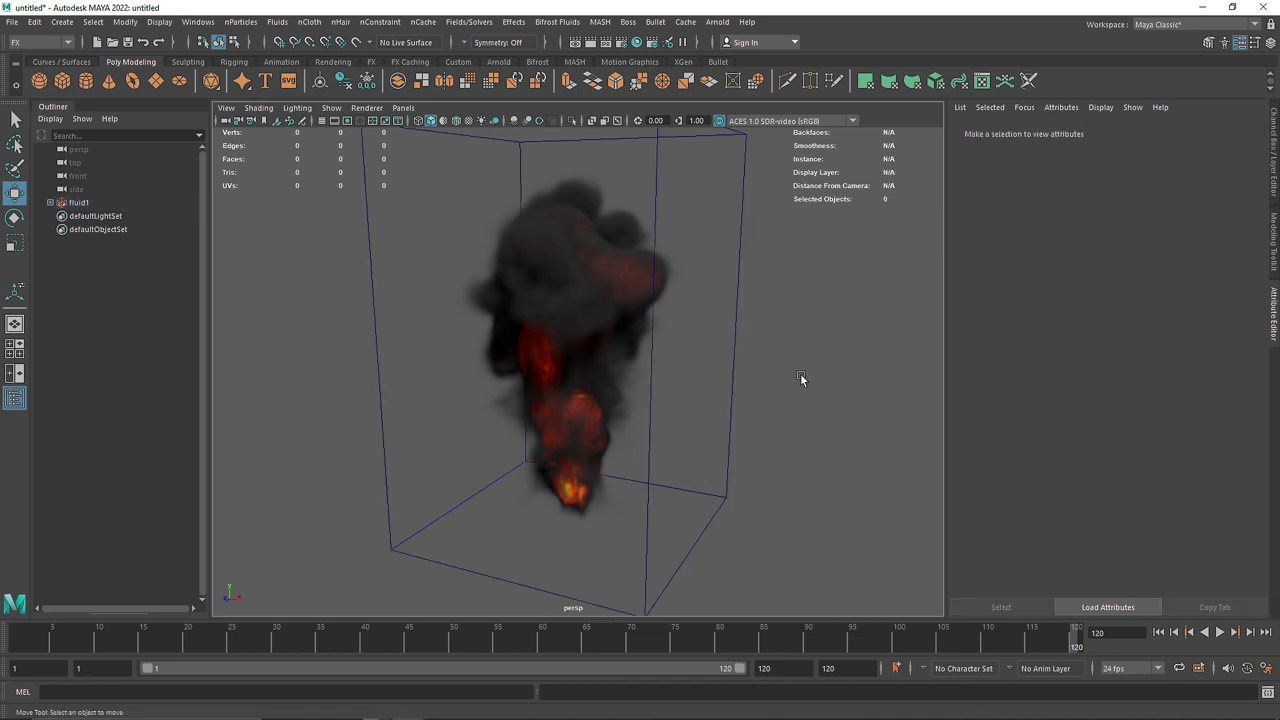
click(644, 301)
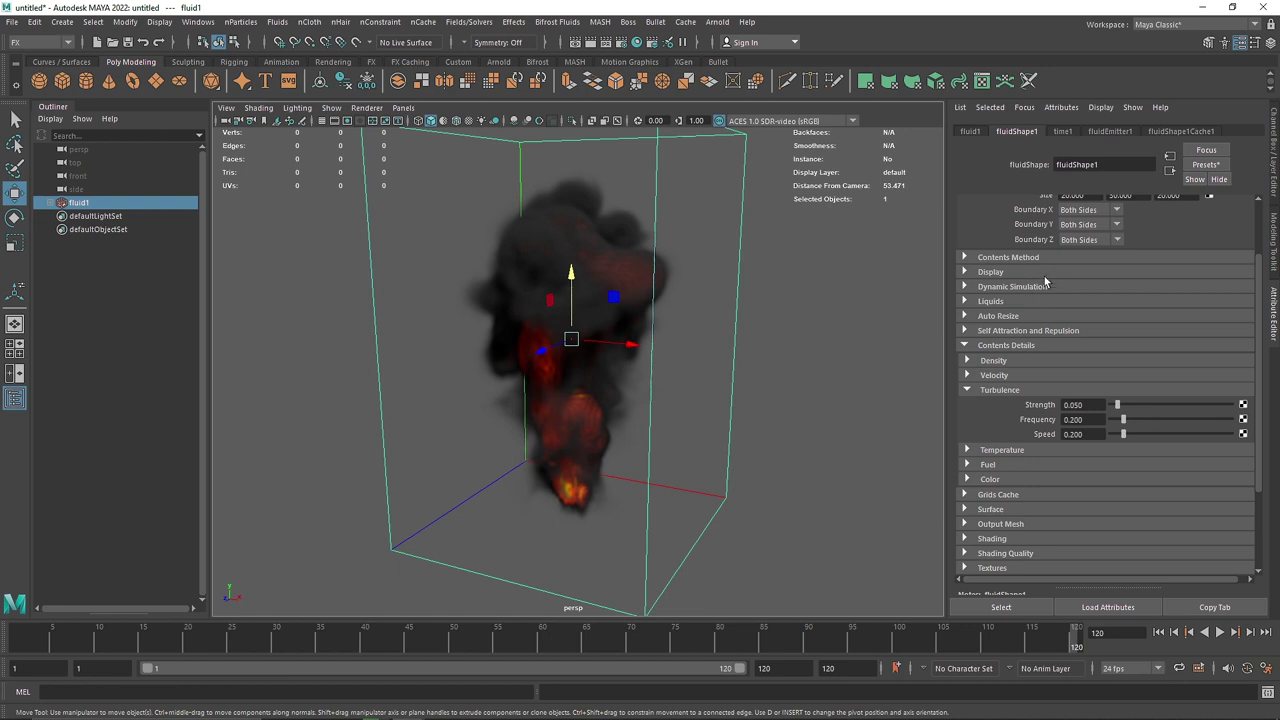
click(1107, 131)
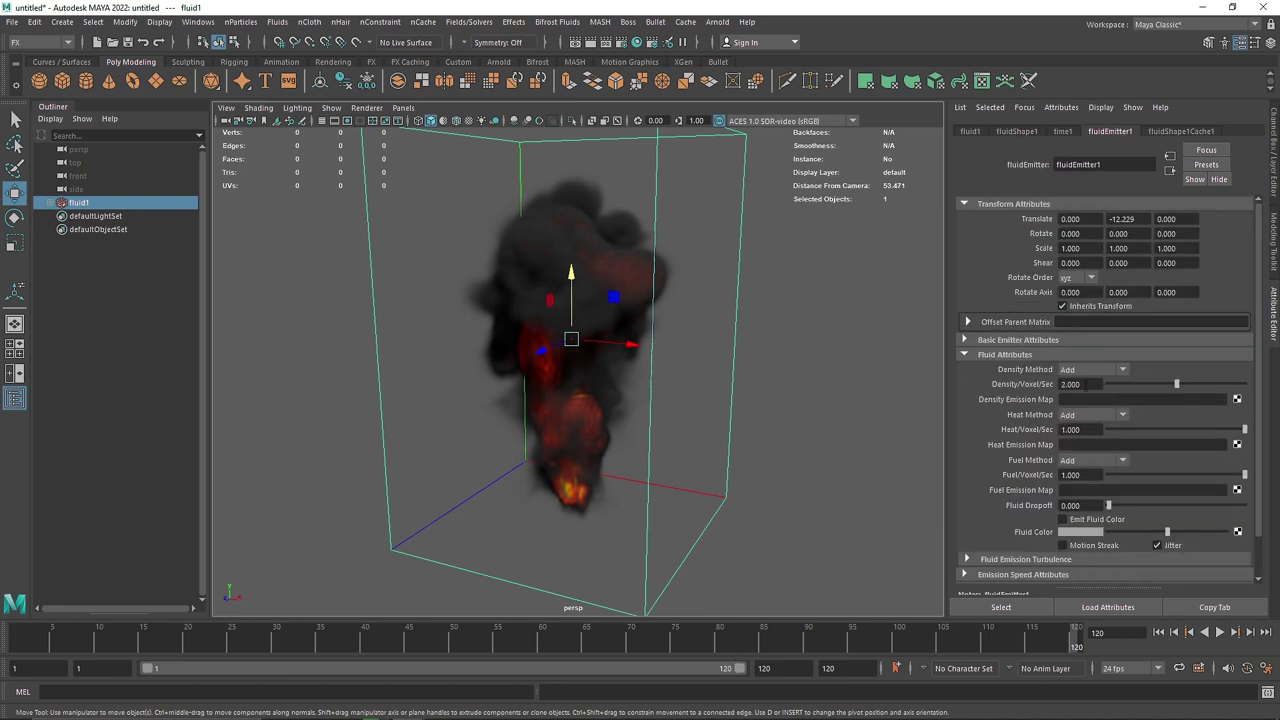
click(1080, 384)
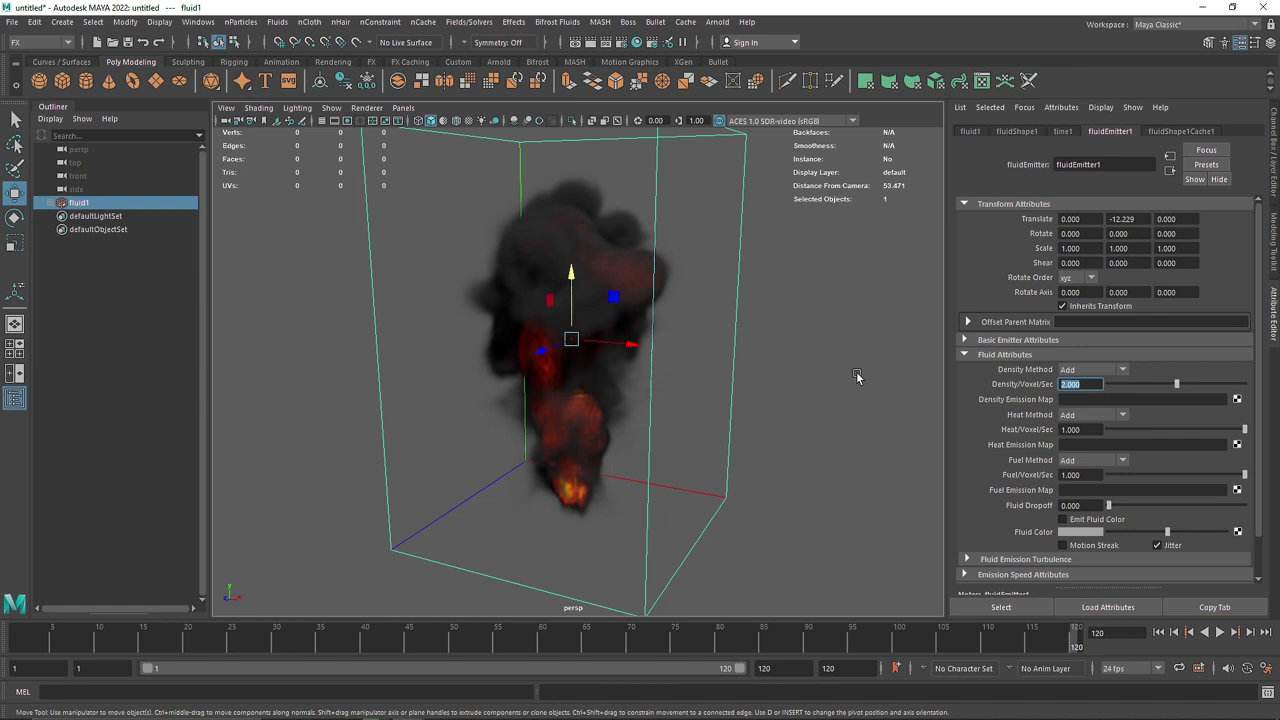
Step: Play the cached simulation from the first frame and inspect the plume at frames 70 and 103
click(1158, 632)
click(1212, 633)
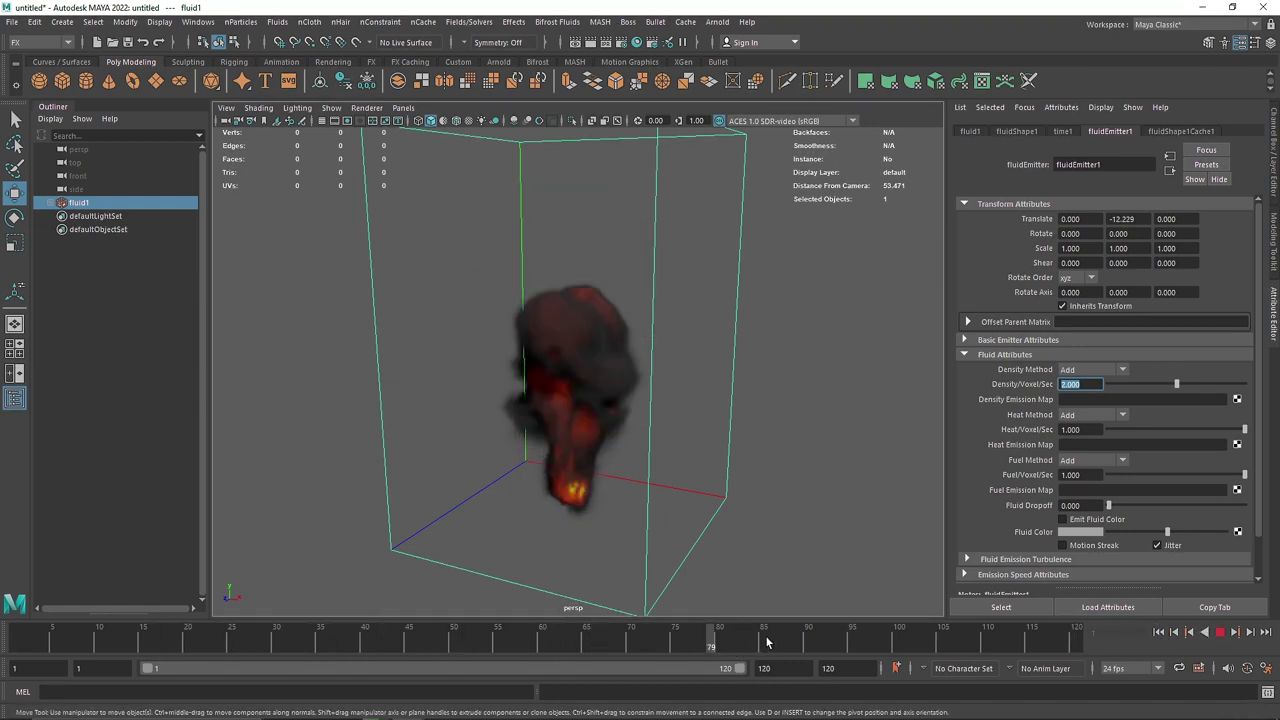
click(628, 636)
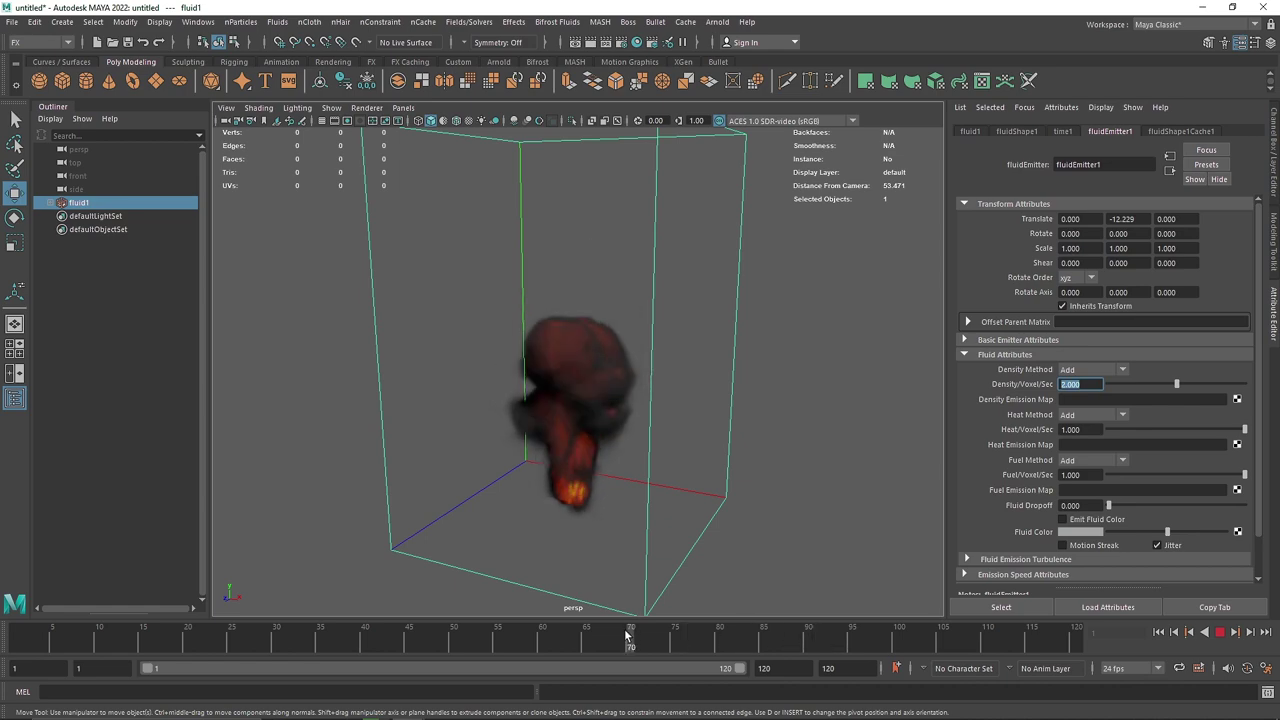
click(926, 648)
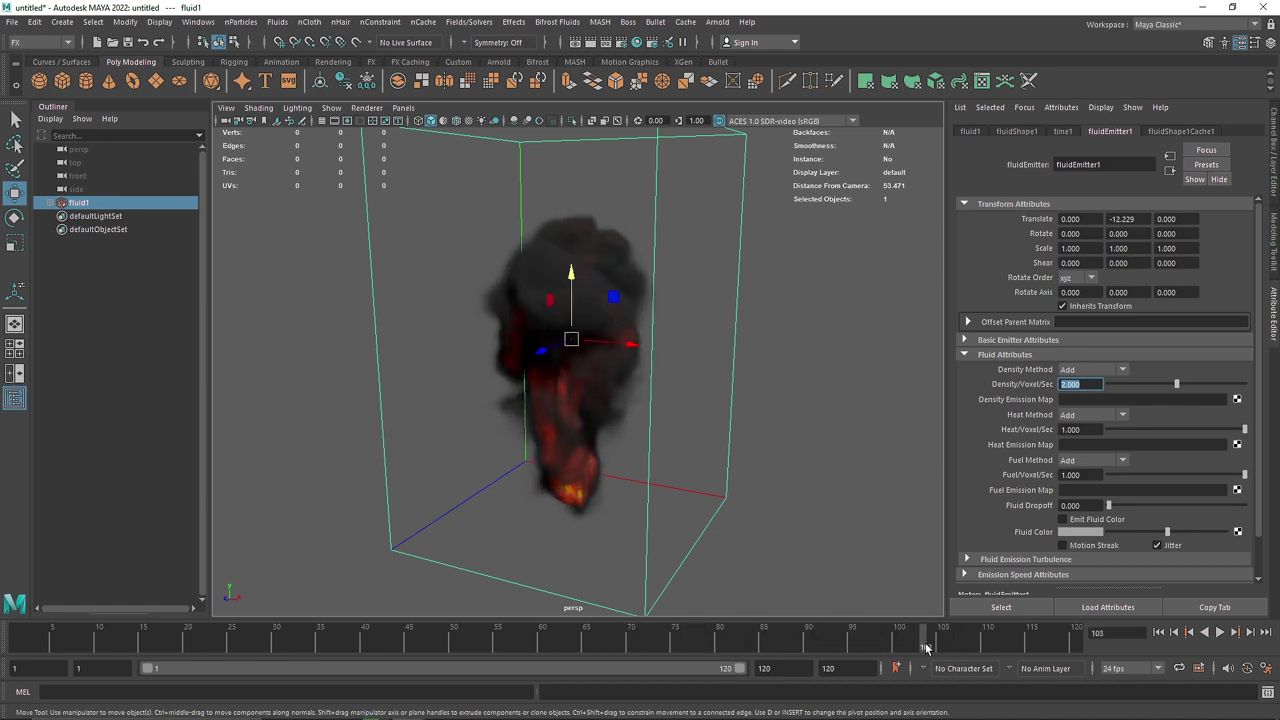